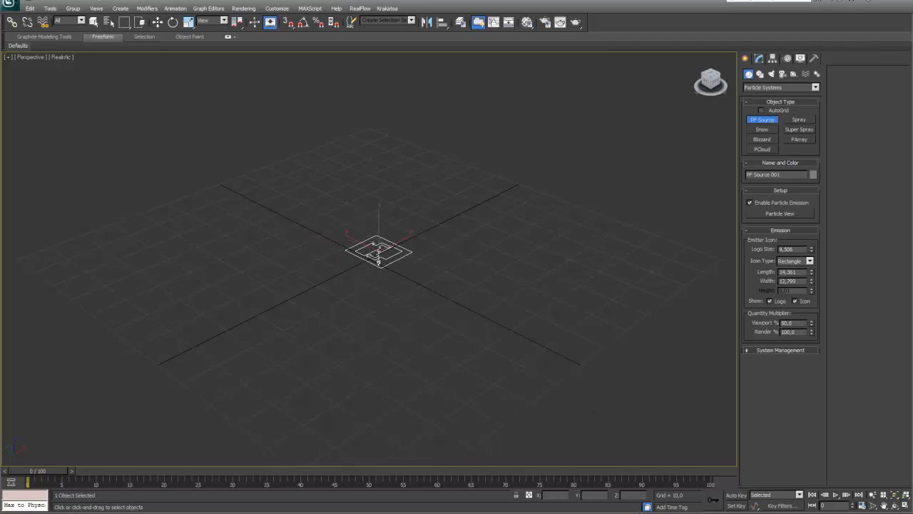
# - Finish creating the PF Source and open its particle flow in Particle View
pyautogui.press('q')
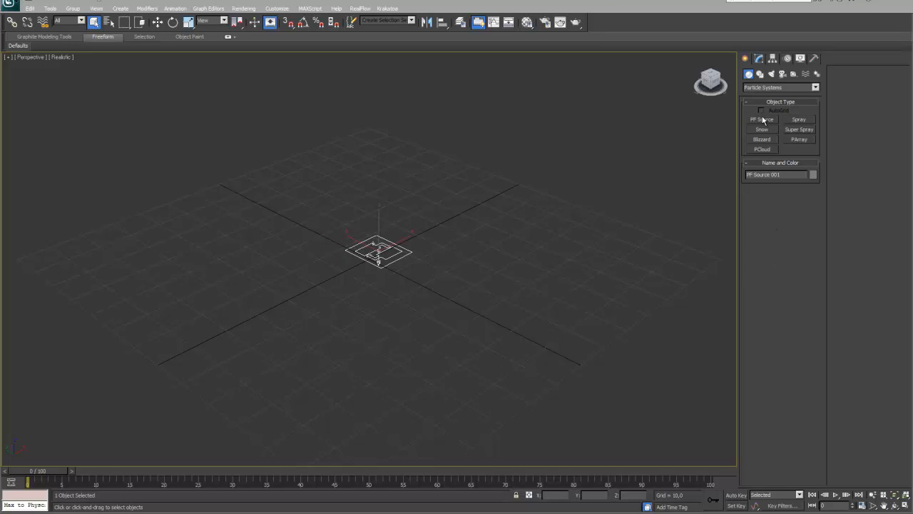
pyautogui.click(758, 59)
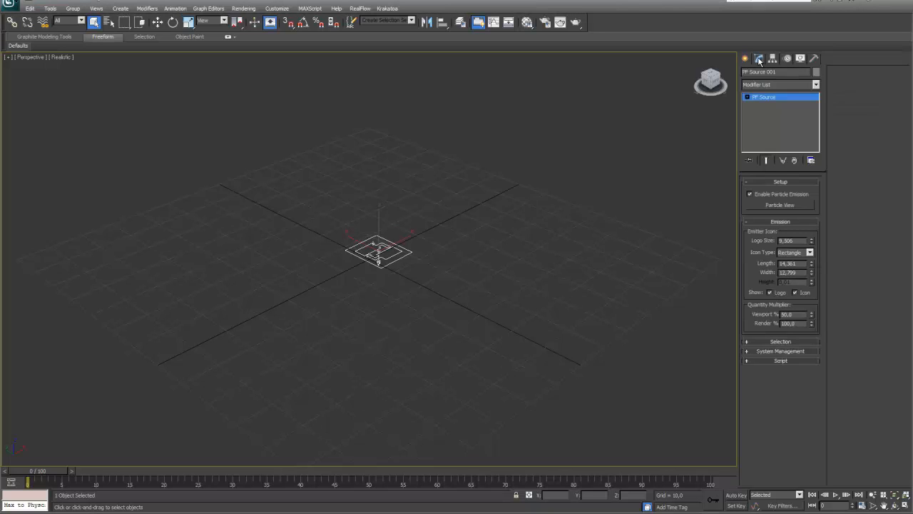
pyautogui.click(779, 206)
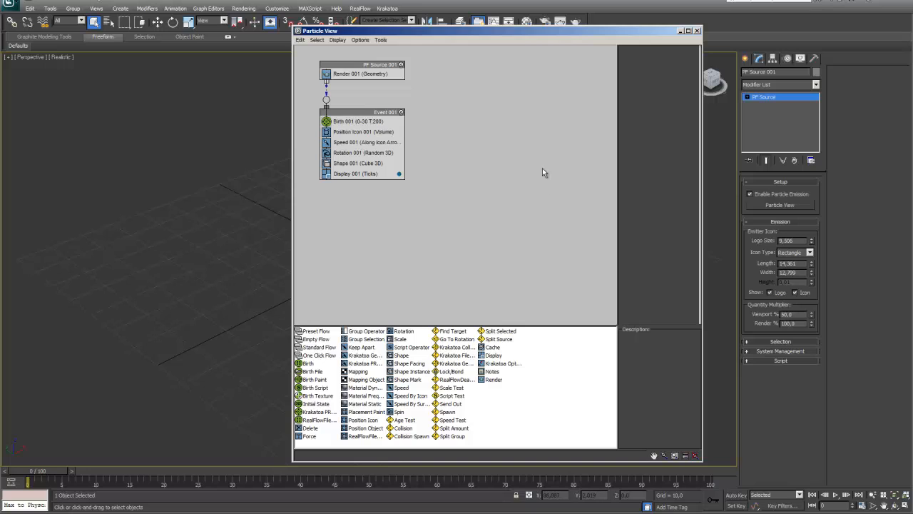
# - Set the Birth operator's emit stop to 100 and its particle amount to 100
pyautogui.click(359, 122)
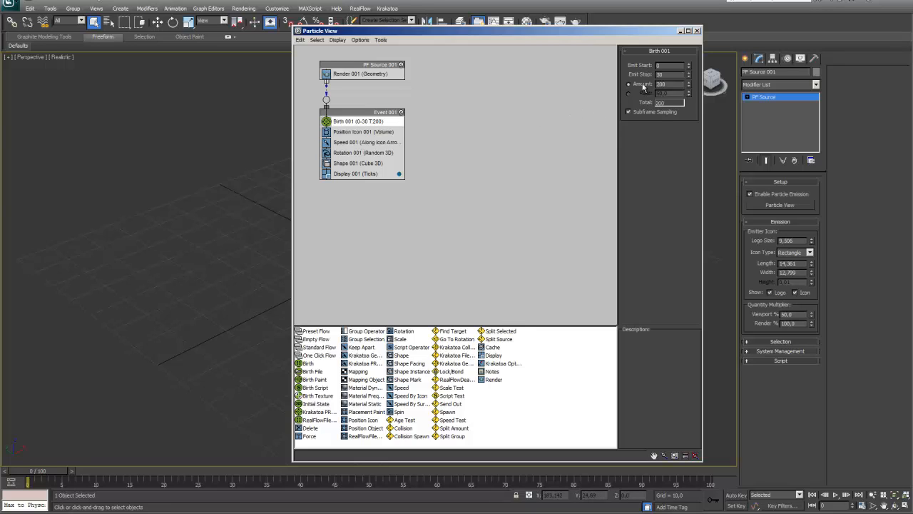
pyautogui.doubleClick(666, 75)
pyautogui.write('100')
pyautogui.press('Return')
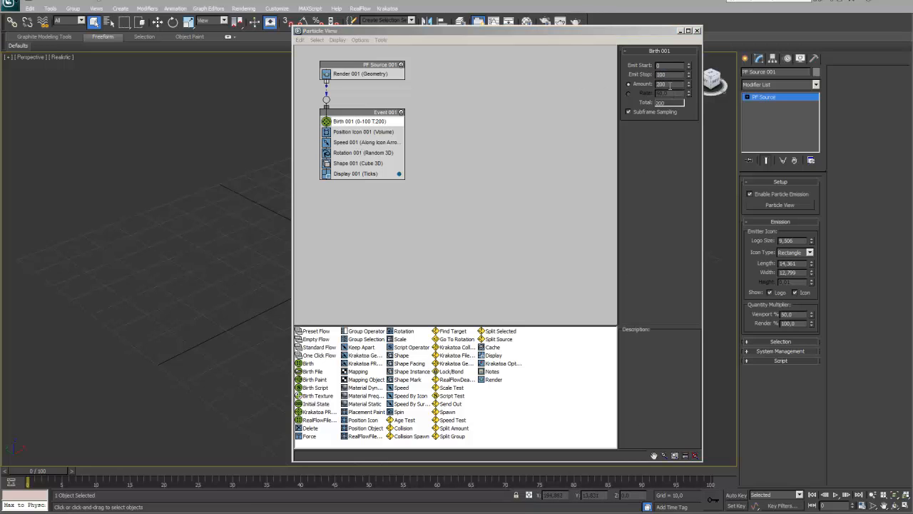
pyautogui.doubleClick(668, 84)
pyautogui.write('100')
pyautogui.press('Return')
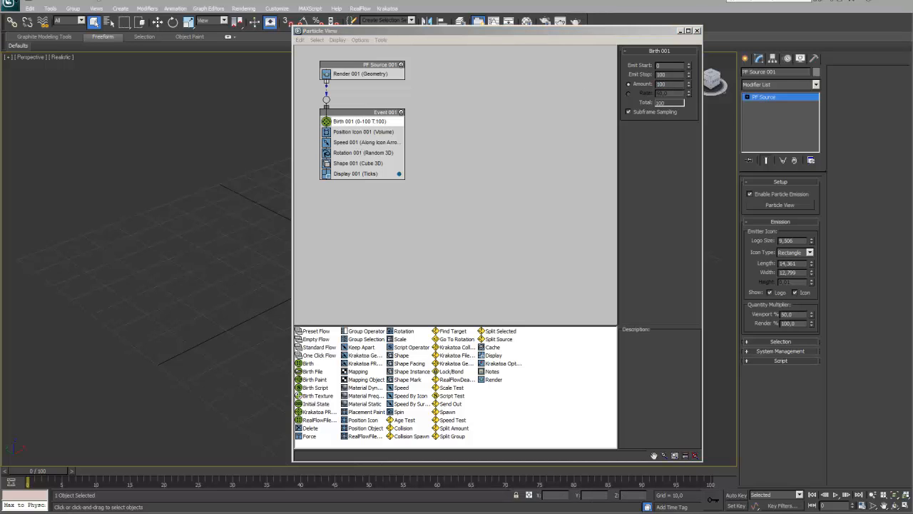
# - Extend the animation timeline to 200 frames
pyautogui.click(862, 507)
pyautogui.moveTo(504, 260); pyautogui.dragTo(484, 258)
pyautogui.write('200')
pyautogui.click(465, 350)
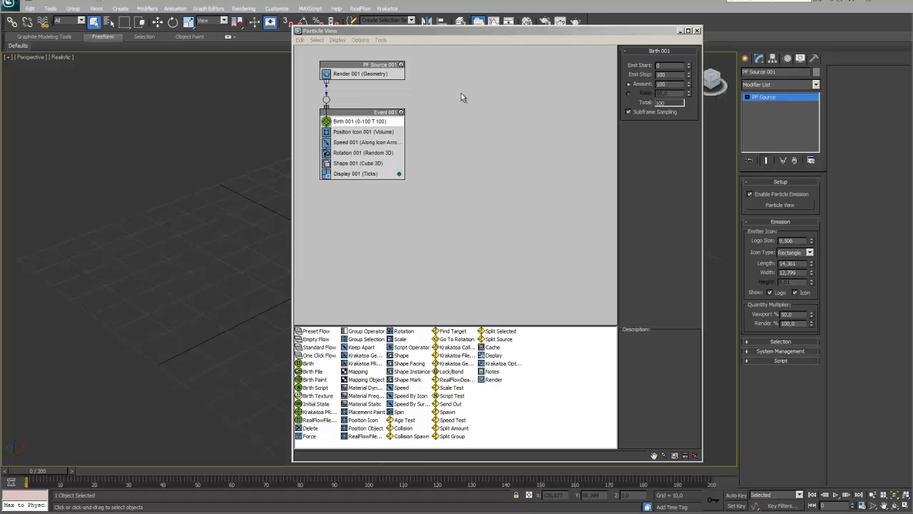
# - Examine the type options of the Render operator in the PF Source
pyautogui.click(363, 74)
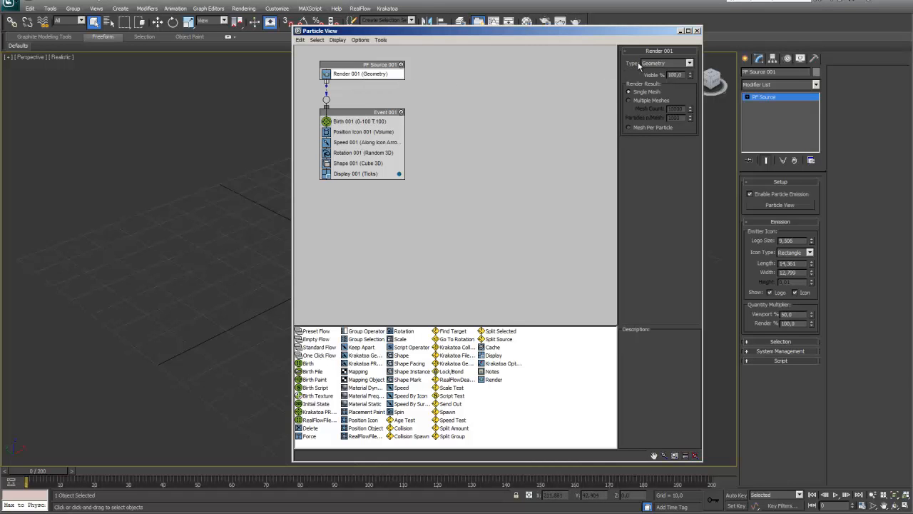
pyautogui.click(689, 63)
pyautogui.click(690, 63)
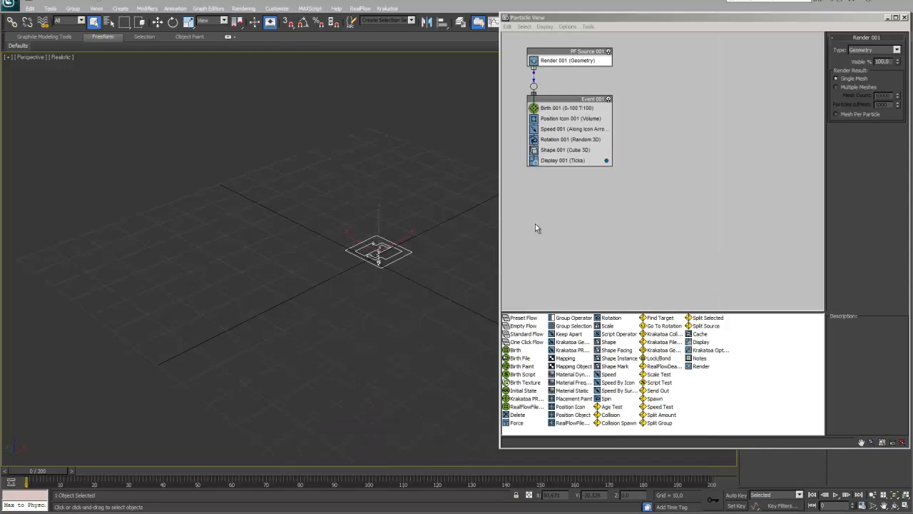
# - Delete the Shape operator from Event 001 and play the animation to preview the particles
pyautogui.click(553, 151)
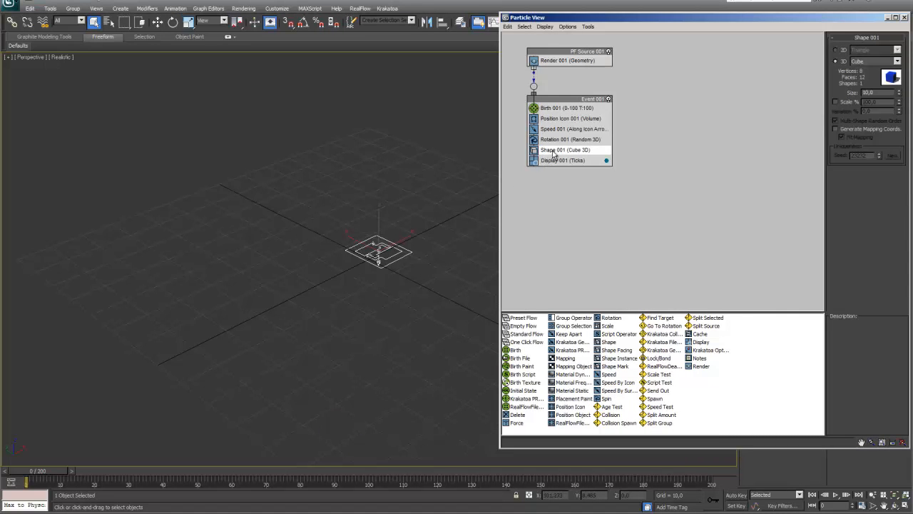
pyautogui.press('Delete')
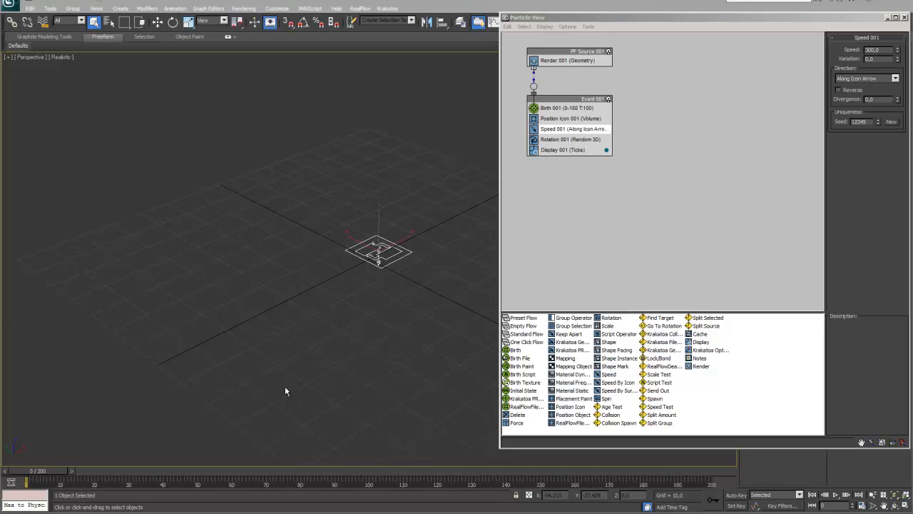
pyautogui.click(839, 499)
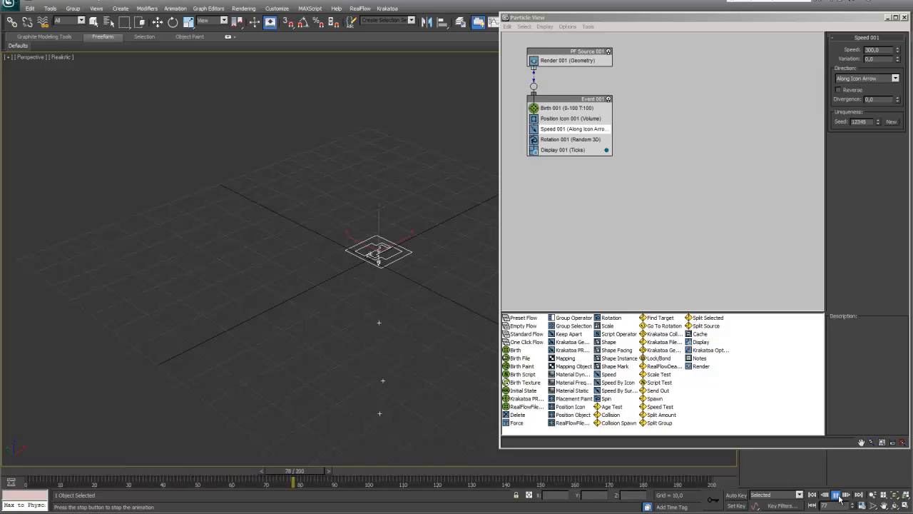
pyautogui.click(839, 499)
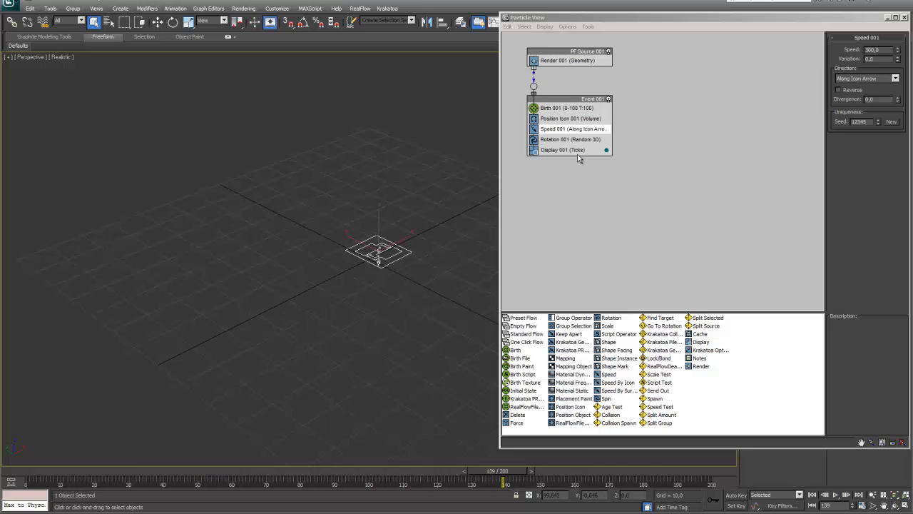
# - Reverse the emission direction in the Speed operator and replay the animation from the start
pyautogui.click(557, 133)
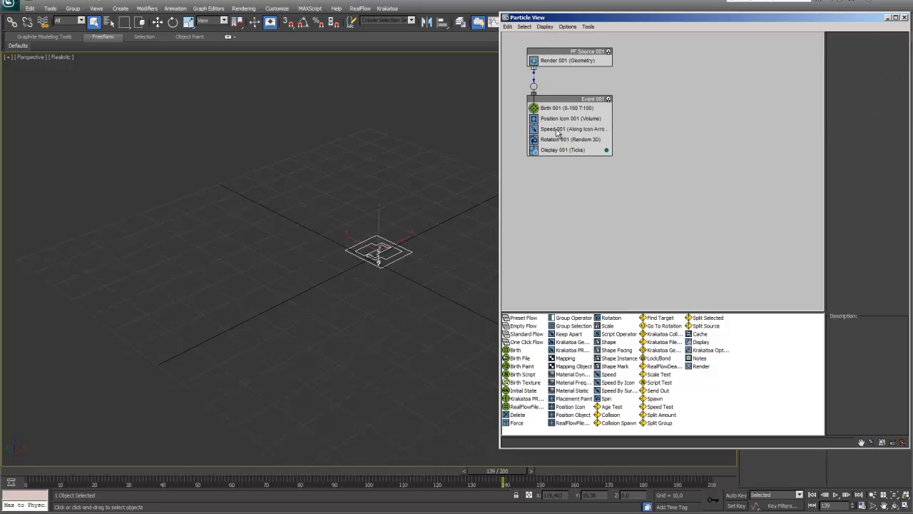
pyautogui.click(557, 130)
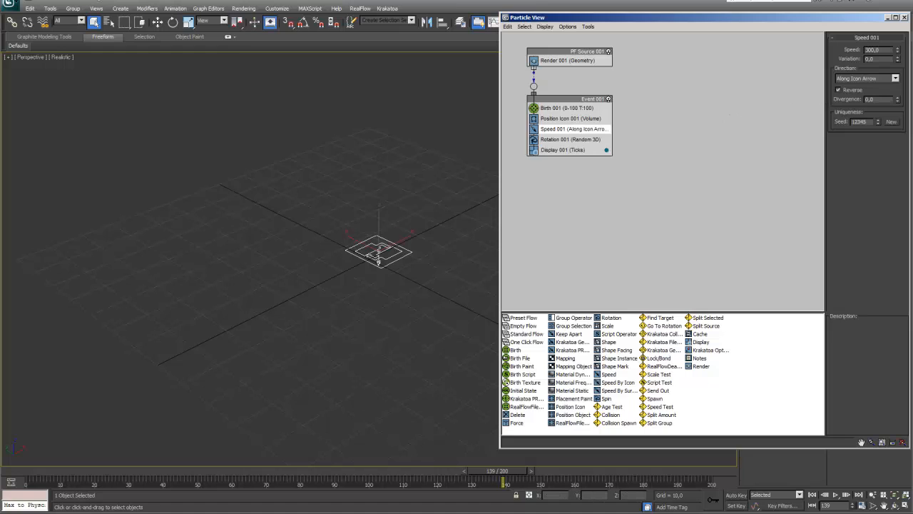
pyautogui.click(835, 495)
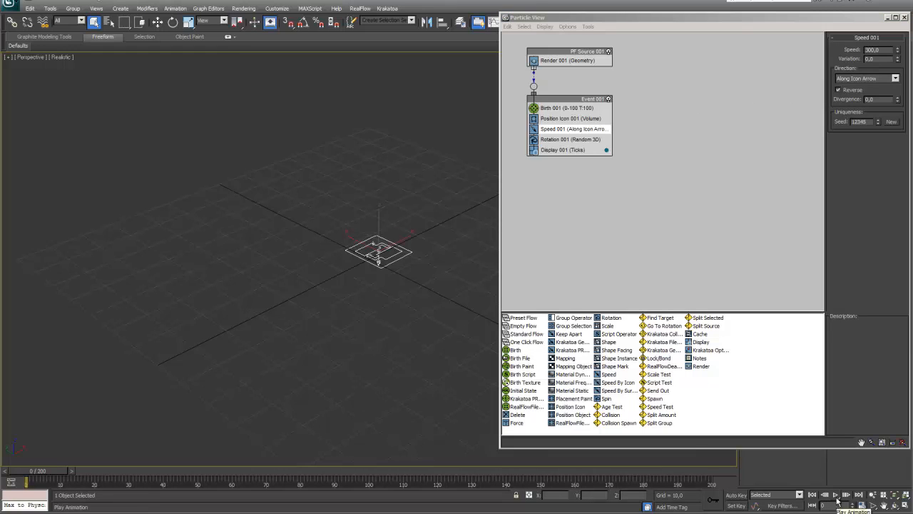
pyautogui.click(835, 494)
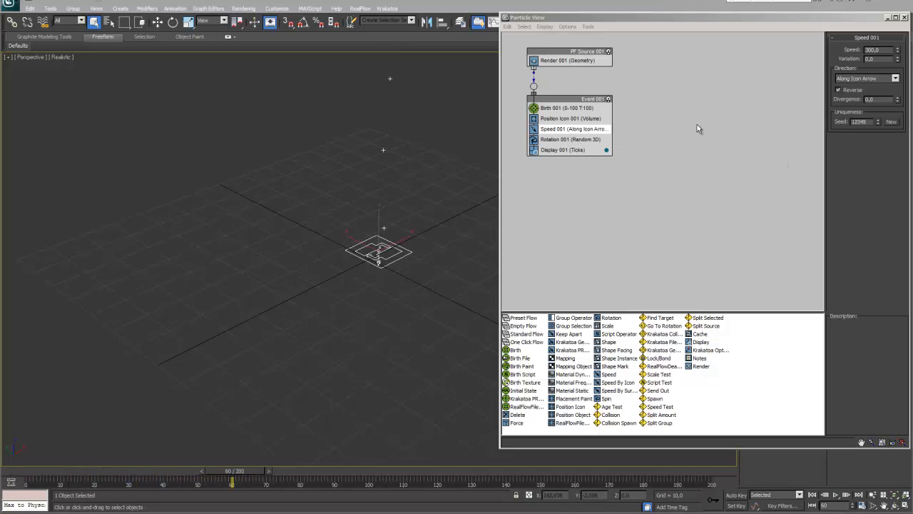
# - Set the Speed operator's speed to 500, variation to 200 and divergence to 30
pyautogui.moveTo(883, 50); pyautogui.dragTo(844, 46)
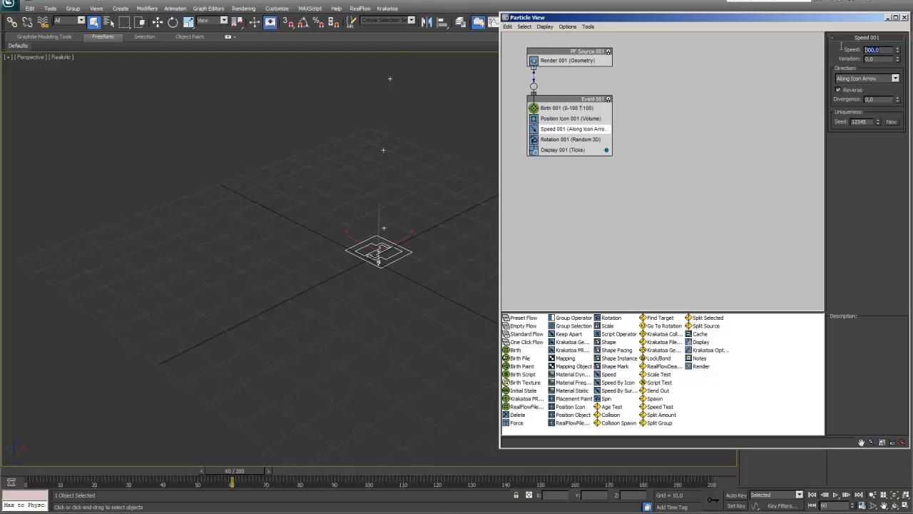
pyautogui.write('500')
pyautogui.press('Return')
pyautogui.press('Tab')
pyautogui.press('BackSpace')
pyautogui.press('Return')
pyautogui.click(881, 100)
pyautogui.moveTo(880, 100); pyautogui.dragTo(855, 99)
pyautogui.write('30')
pyautogui.press('Return')
# - Play the animation to check the particles' speed variation and spread
pyautogui.click(836, 495)
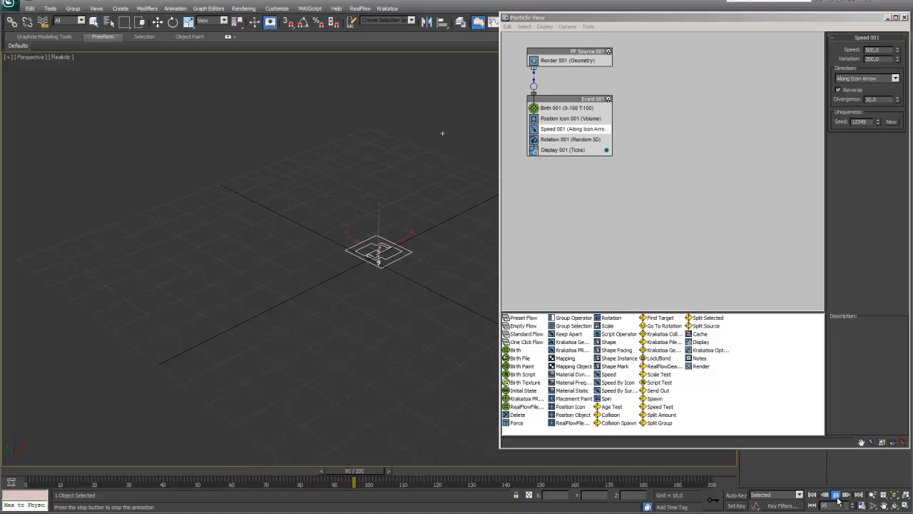
pyautogui.click(836, 495)
pyautogui.click(586, 174)
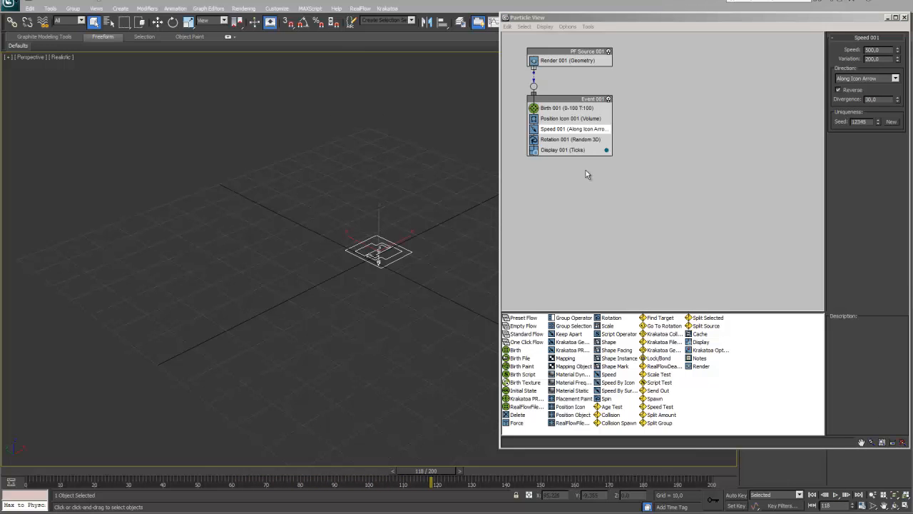
# - Change the Display operator's type to Lines and its particle color to orange
pyautogui.click(571, 149)
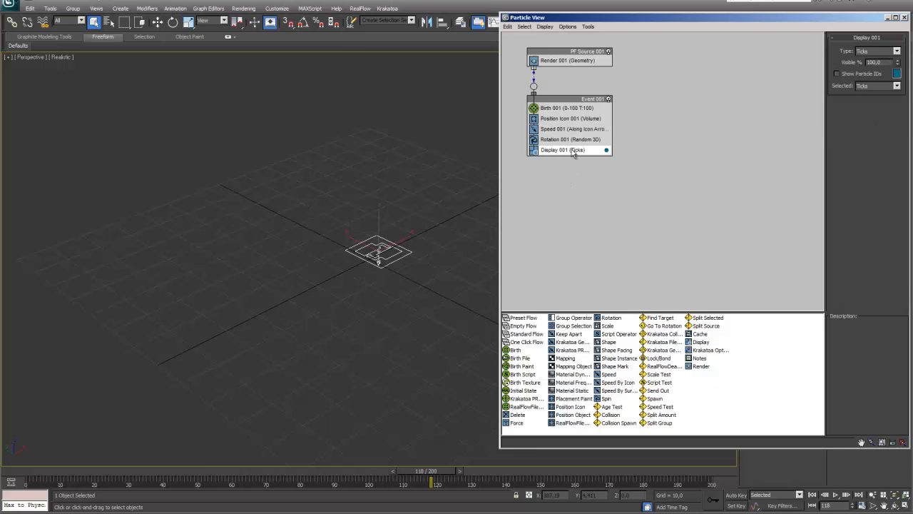
pyautogui.click(897, 51)
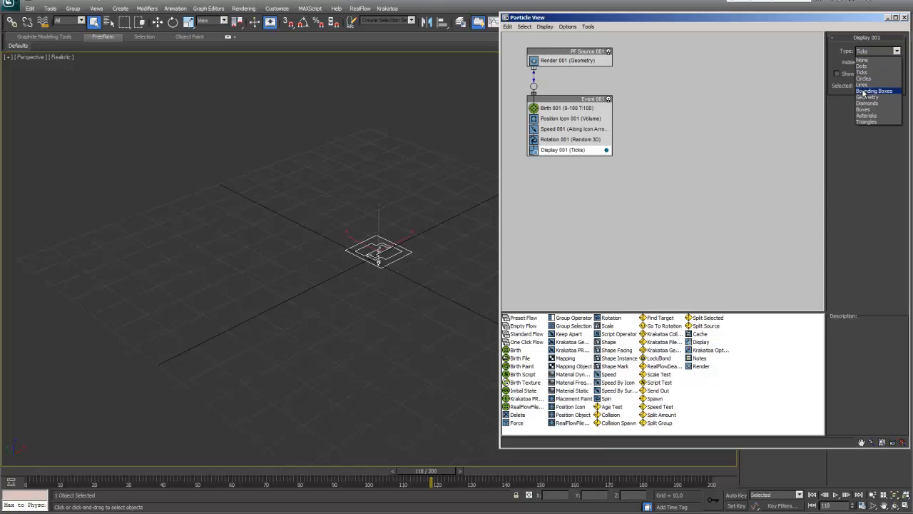
pyautogui.click(864, 86)
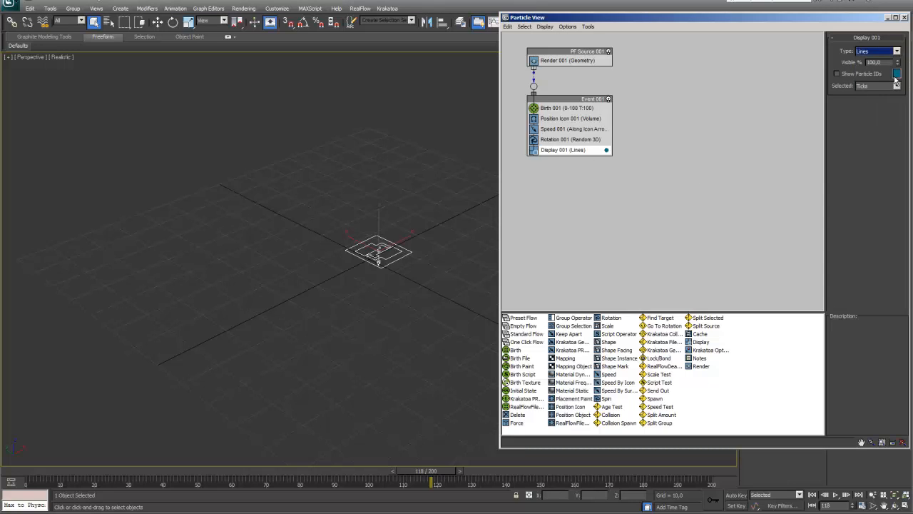
pyautogui.click(897, 74)
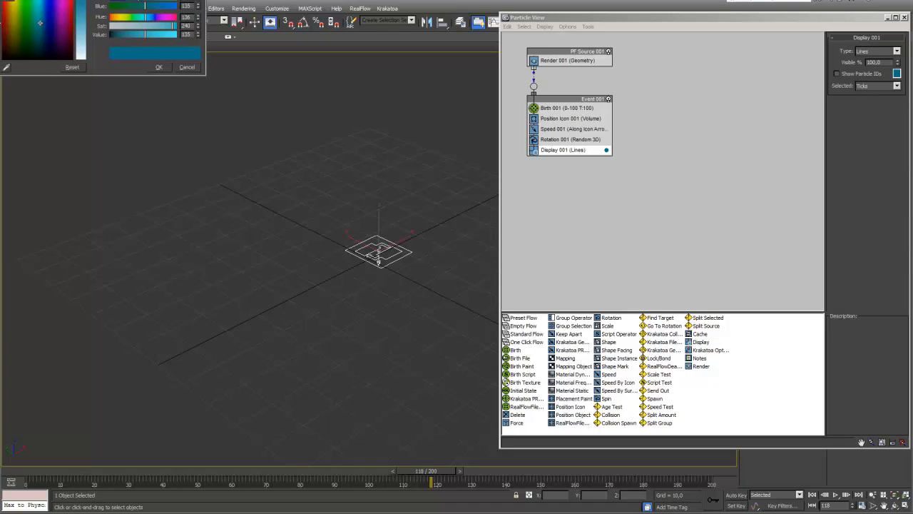
pyautogui.click(219, 117)
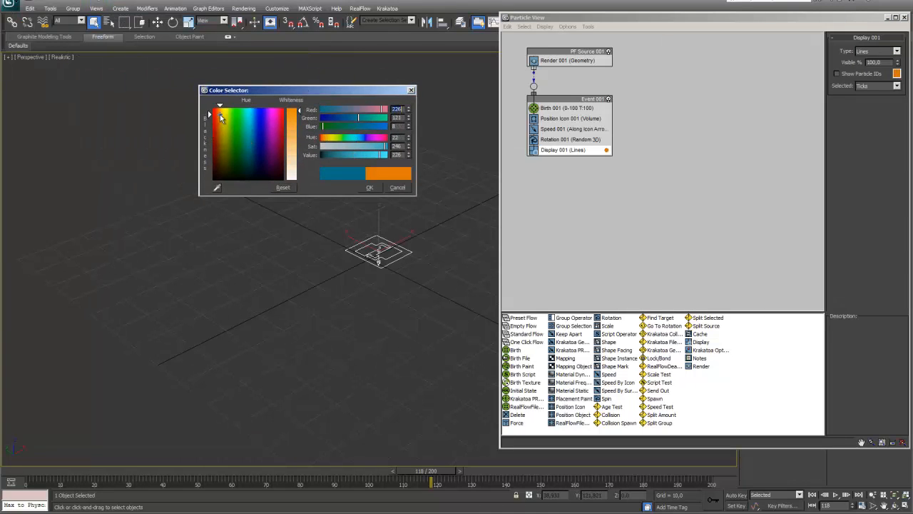
pyautogui.click(369, 187)
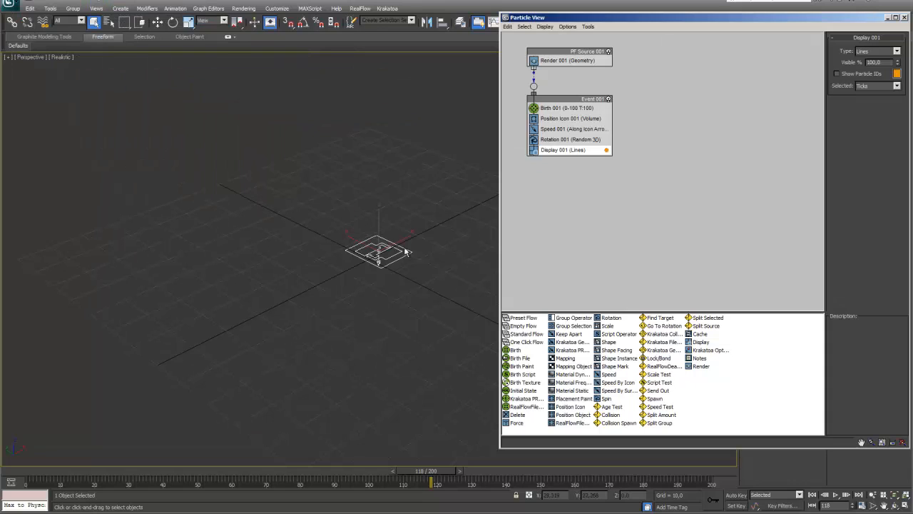
# - Replay the animation from the first frame to check the orange line particles
pyautogui.click(812, 495)
pyautogui.click(835, 494)
pyautogui.click(835, 495)
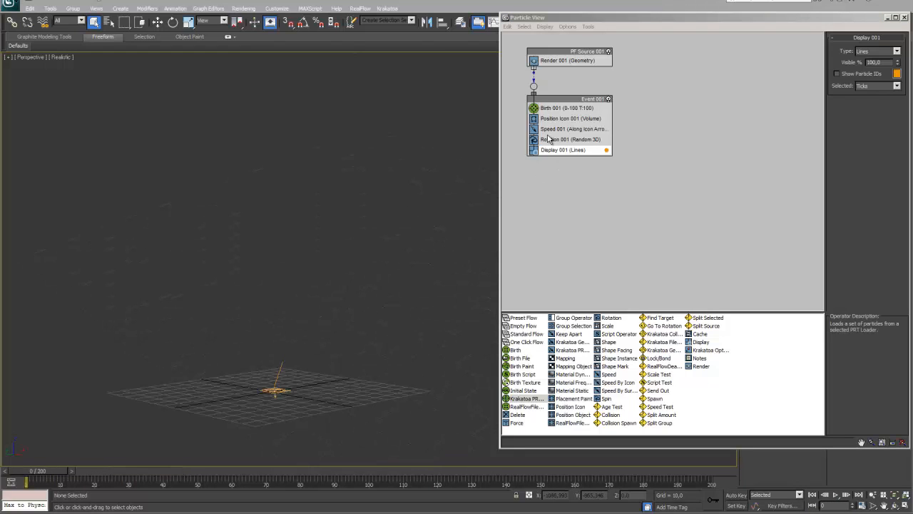
# - Disable the Rotation operator and insert a Delete operator between Rotation and Display in Event 001
pyautogui.click(534, 140)
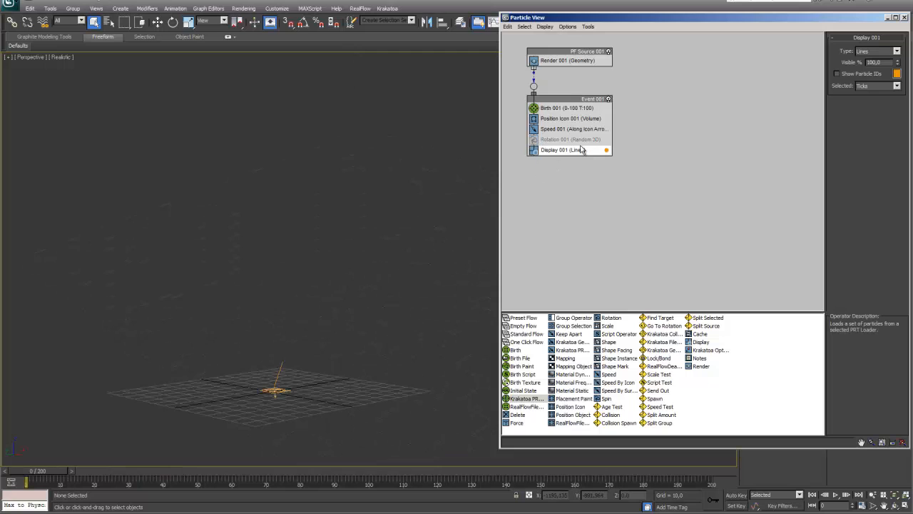
pyautogui.click(515, 414)
pyautogui.moveTo(541, 395)
pyautogui.mouseDown()
pyautogui.moveTo(581, 197)
pyautogui.moveTo(550, 147)
pyautogui.moveTo(554, 155)
pyautogui.mouseUp()
# - Make the Delete operator remove particles by age, with a life span of 100 and a variation of 100
pyautogui.click(839, 74)
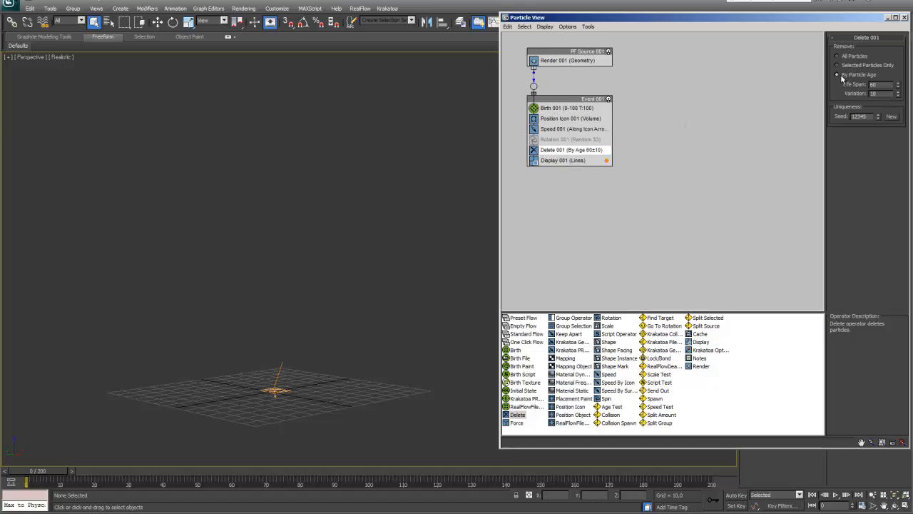
pyautogui.doubleClick(873, 84)
pyautogui.write('100')
pyautogui.press('Tab')
pyautogui.write('1')
pyautogui.press('Return')
# - Add a Force operator below the Render operator in PF Source 001 and open its settings
pyautogui.scroll(-4, 446, 358)
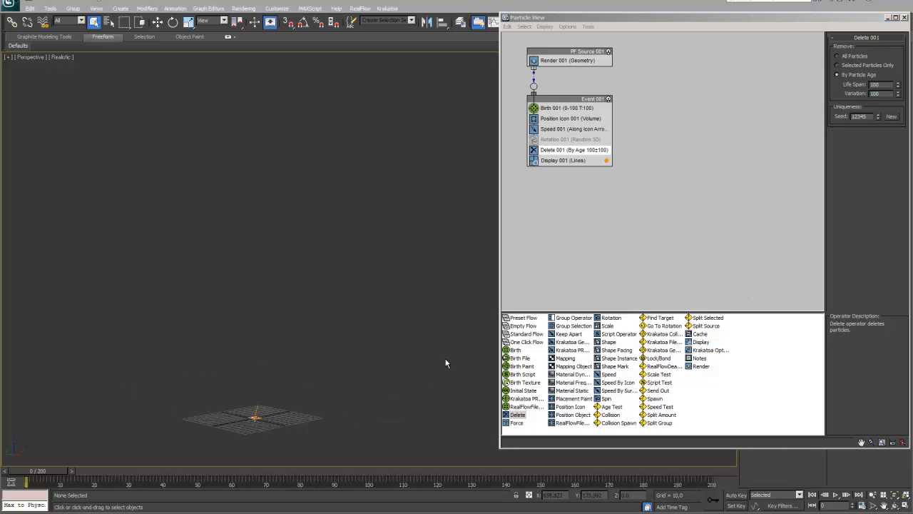
pyautogui.click(519, 424)
pyautogui.moveTo(519, 426); pyautogui.dragTo(559, 70)
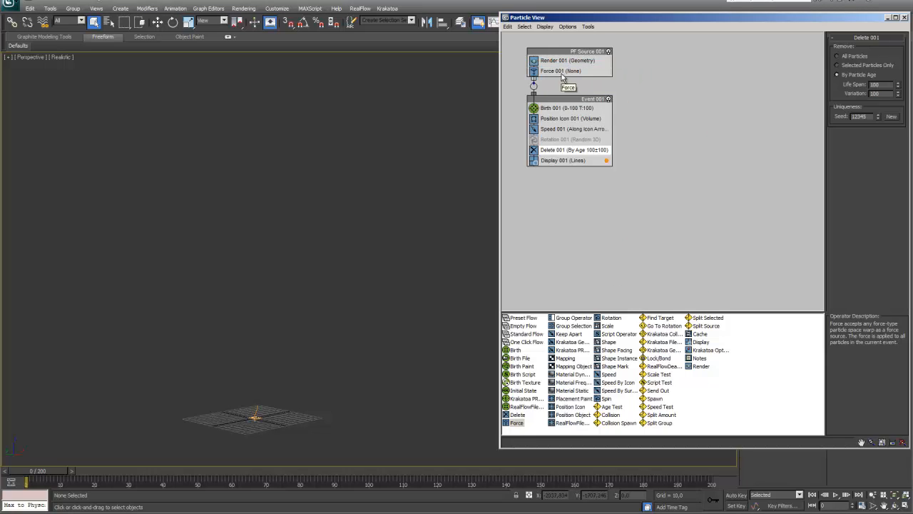
pyautogui.click(563, 74)
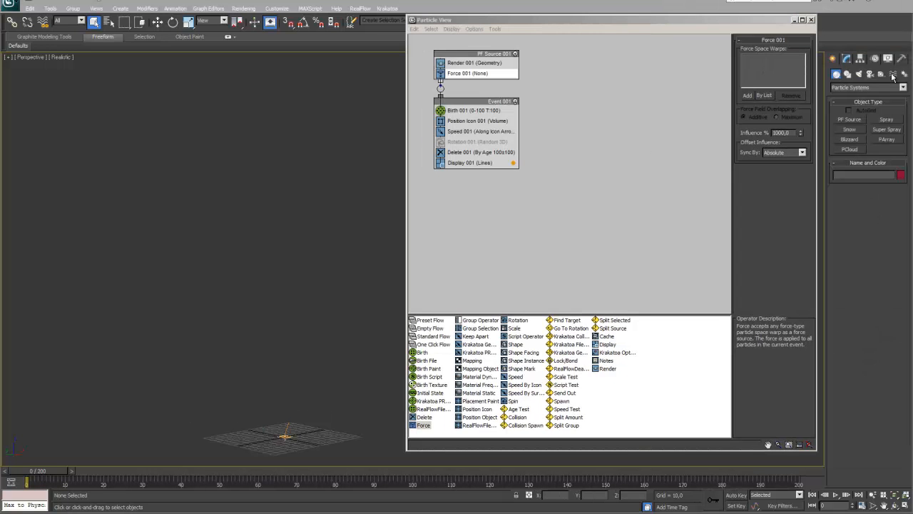
# - Create a Gravity and a Drag space warp on opposite sides of the particle emitter, and select the Gravity
pyautogui.click(893, 74)
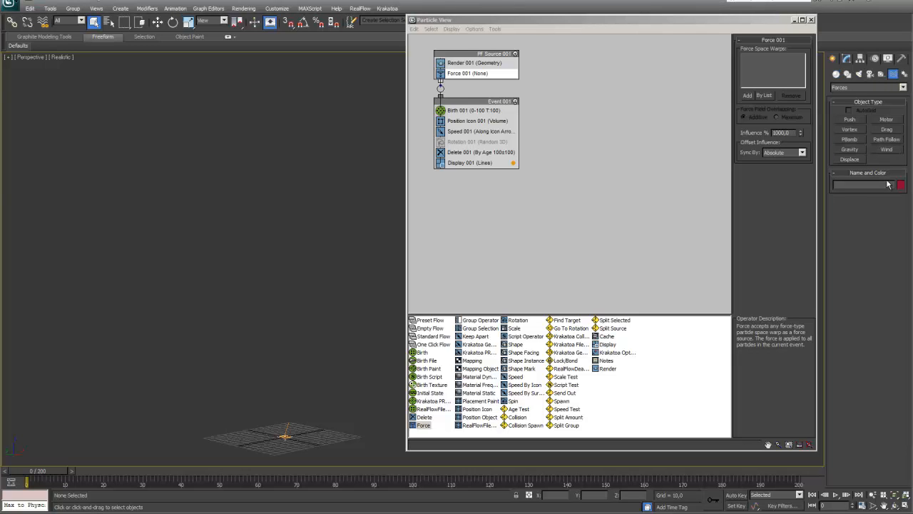
pyautogui.click(849, 149)
pyautogui.click(219, 437)
pyautogui.moveTo(219, 437); pyautogui.dragTo(221, 438)
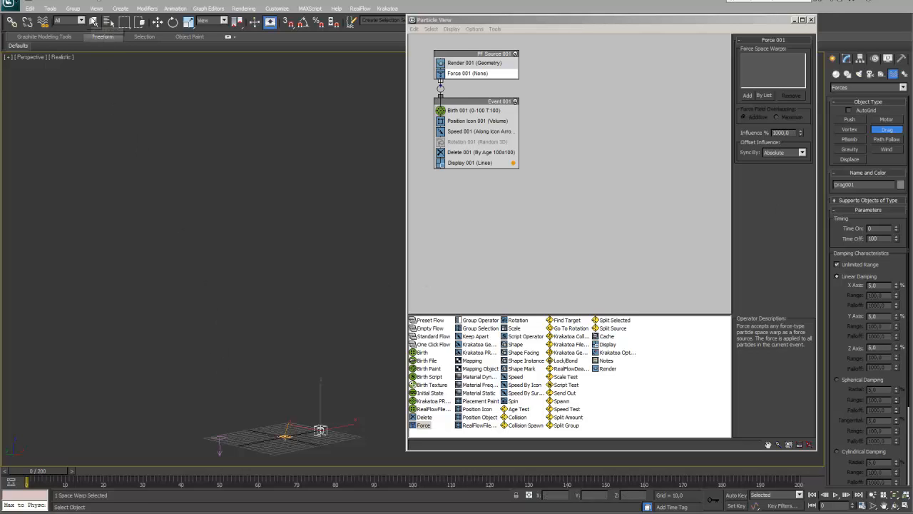
pyautogui.click(93, 22)
pyautogui.click(219, 451)
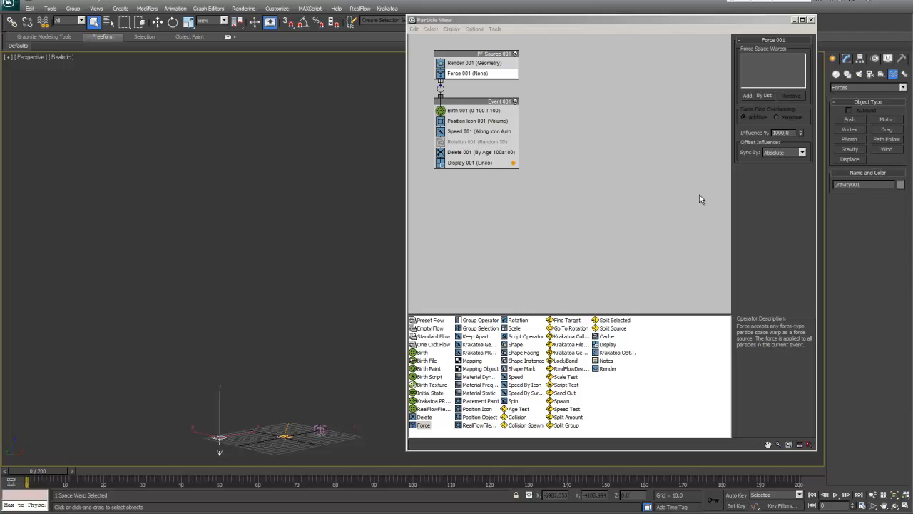
# - Set the Gravity's strength to 0.1 and add the Gravity and Drag space warps to the Force operator
pyautogui.click(847, 58)
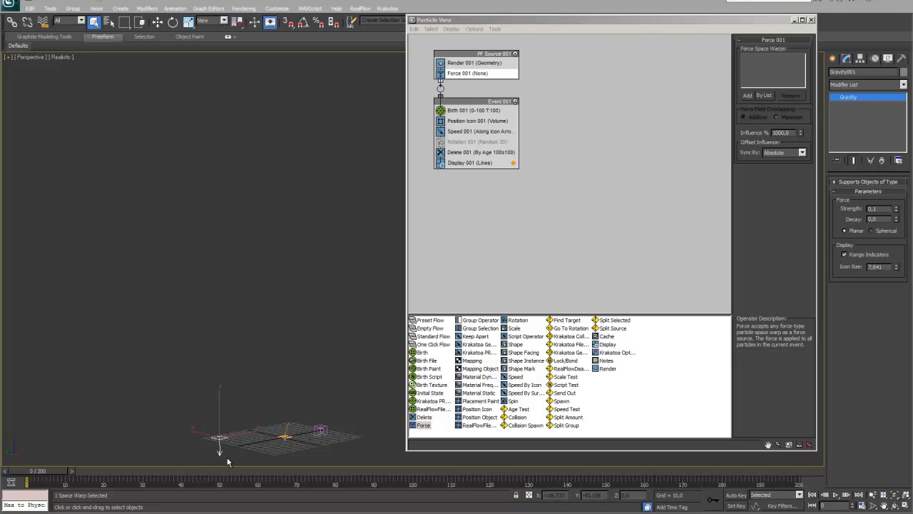
pyautogui.click(747, 95)
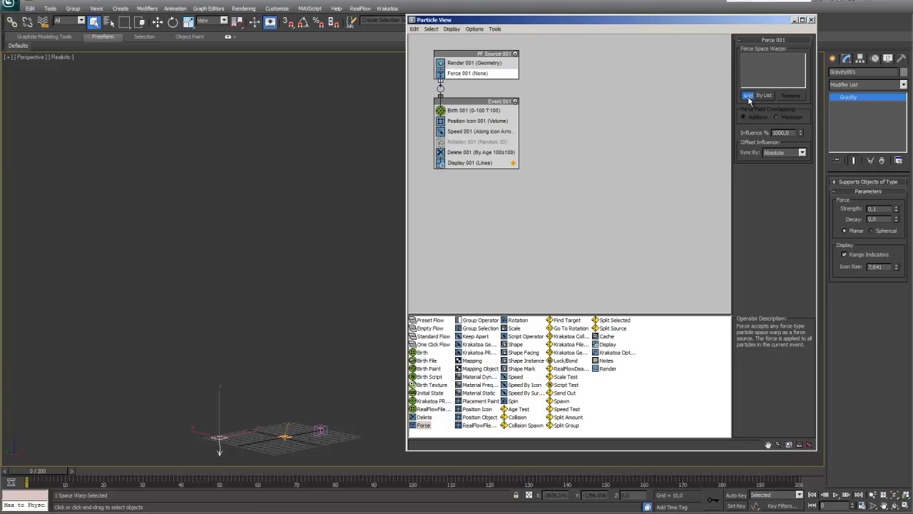
pyautogui.click(219, 451)
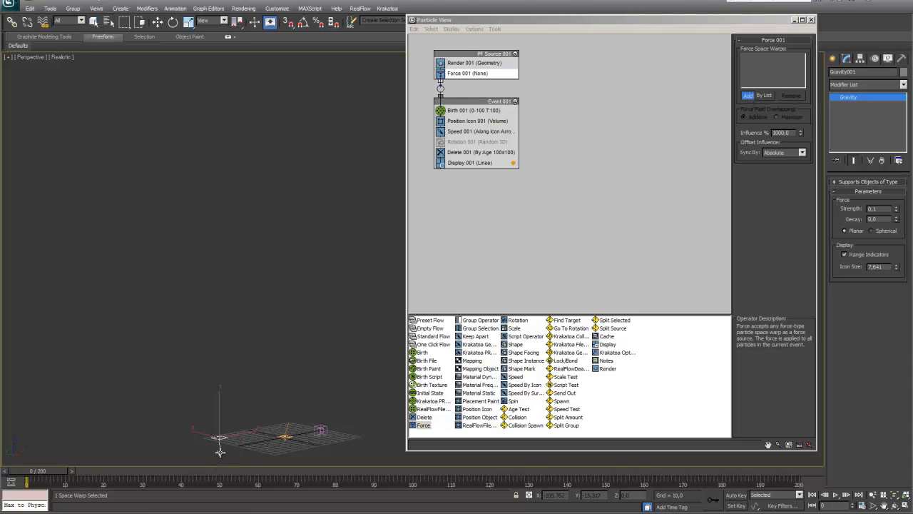
pyautogui.click(747, 95)
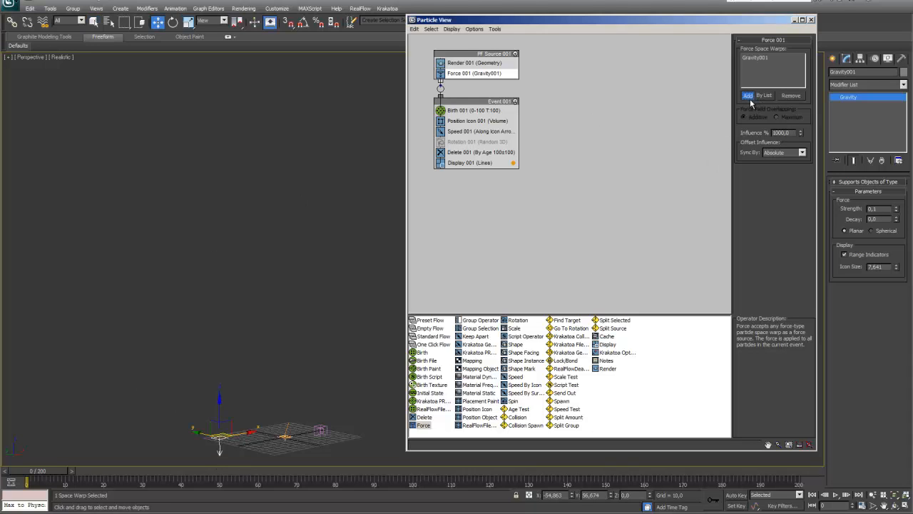
pyautogui.click(319, 429)
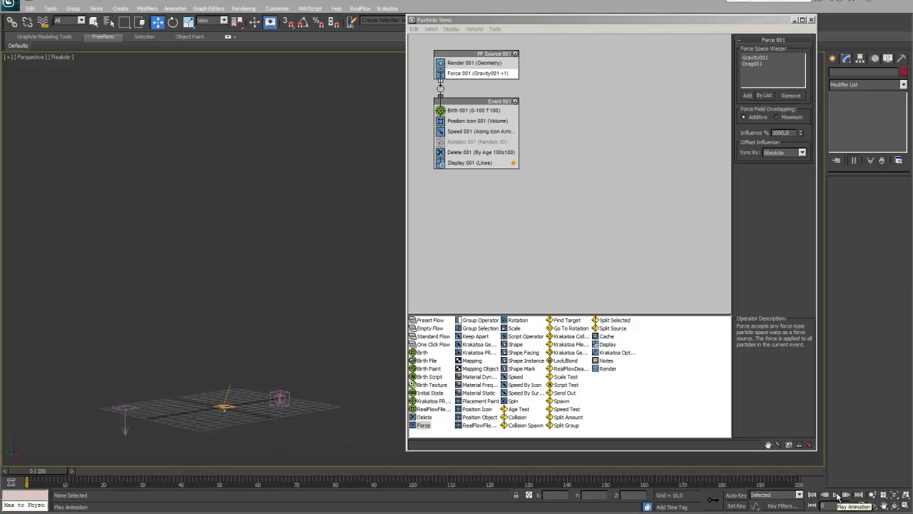
# - Play the animation to preview the forces on the particles, and examine the Drag space warp's parameters
pyautogui.click(838, 495)
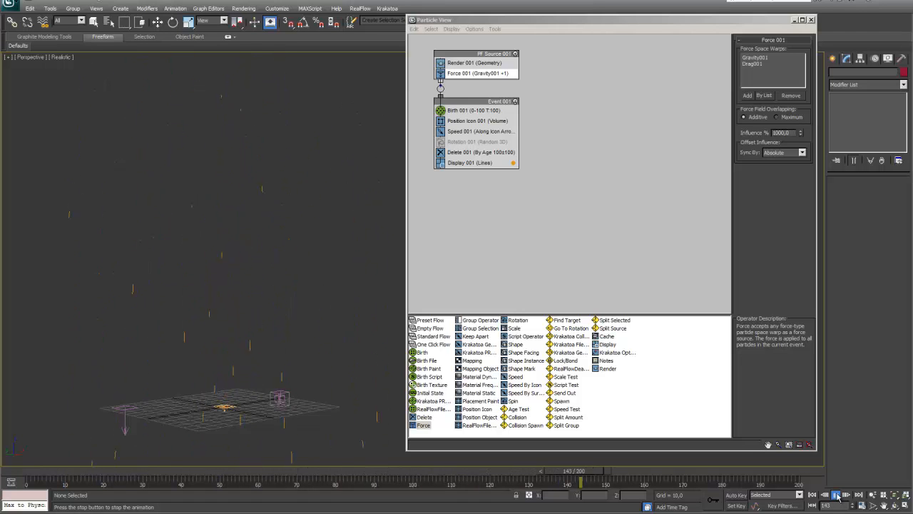
pyautogui.click(837, 495)
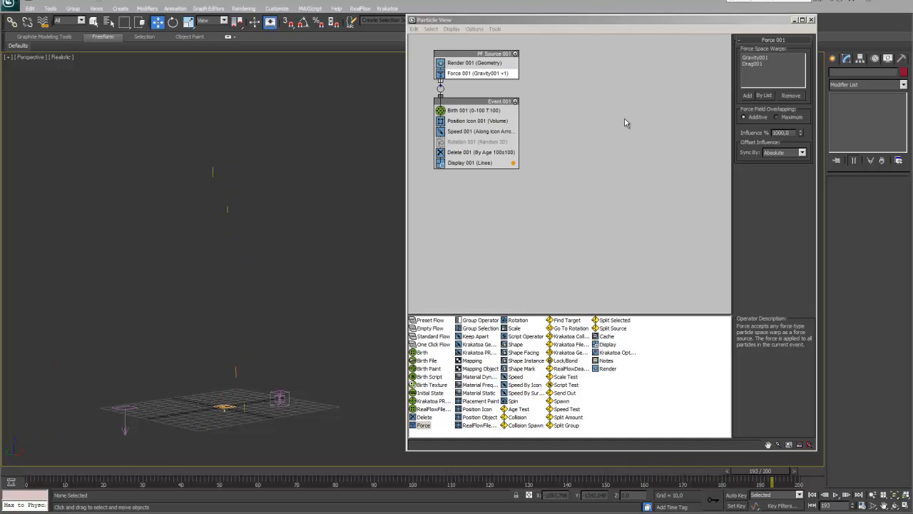
pyautogui.click(757, 64)
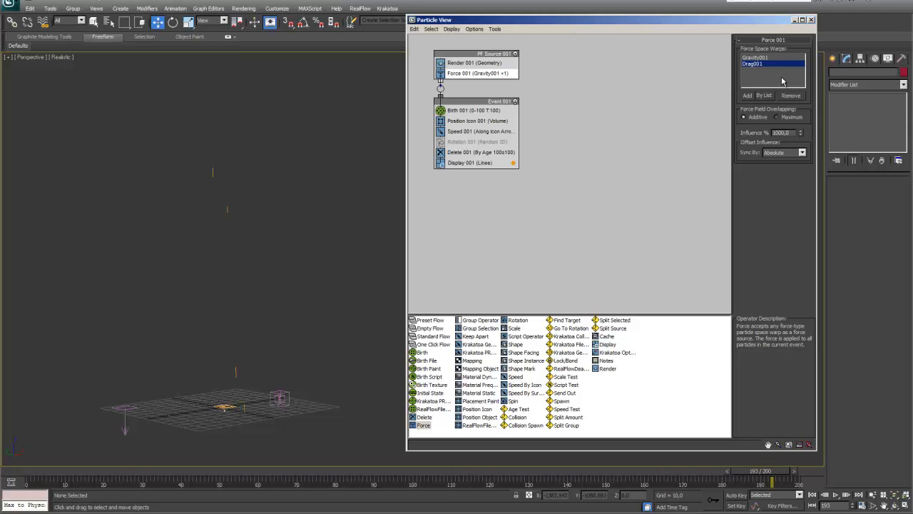
pyautogui.click(288, 403)
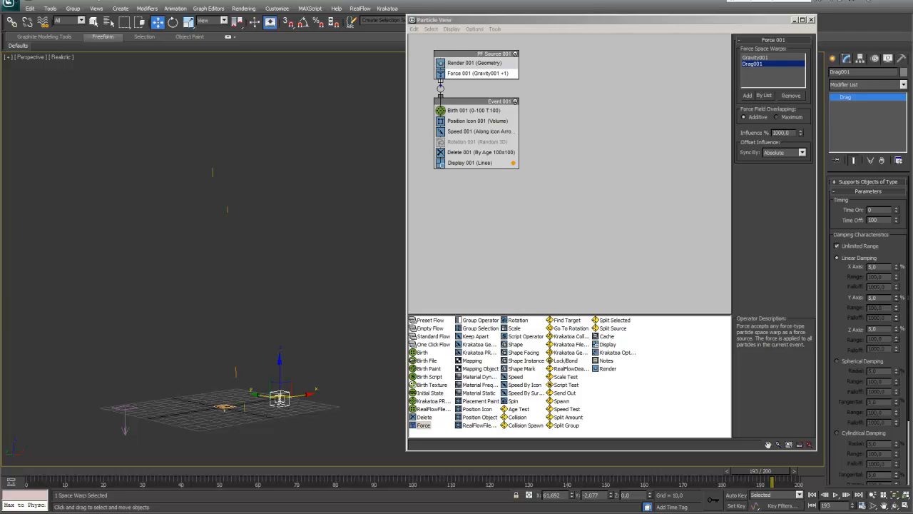
pyautogui.click(472, 179)
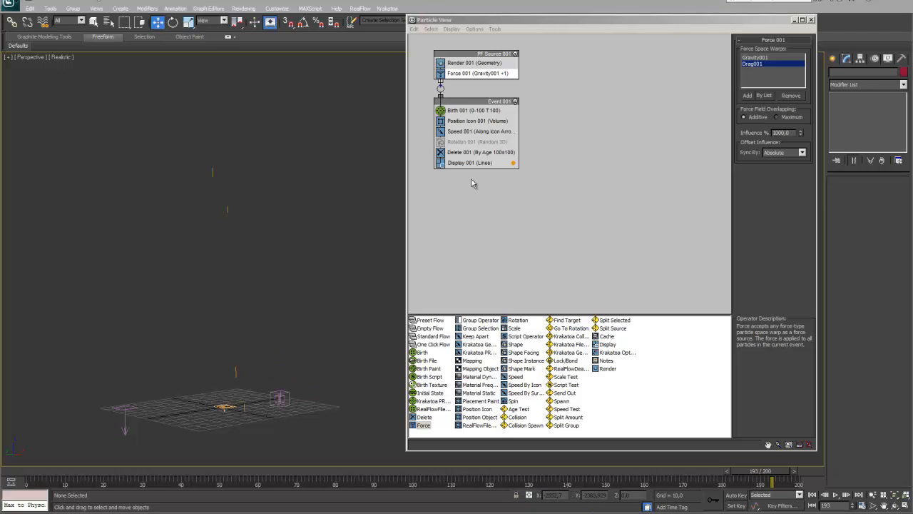
# - Move the Rotation operator below Force in PF Source 001, enable it and set its orientation to Speed Space Follow
pyautogui.click(464, 144)
pyautogui.moveTo(464, 144); pyautogui.dragTo(475, 81)
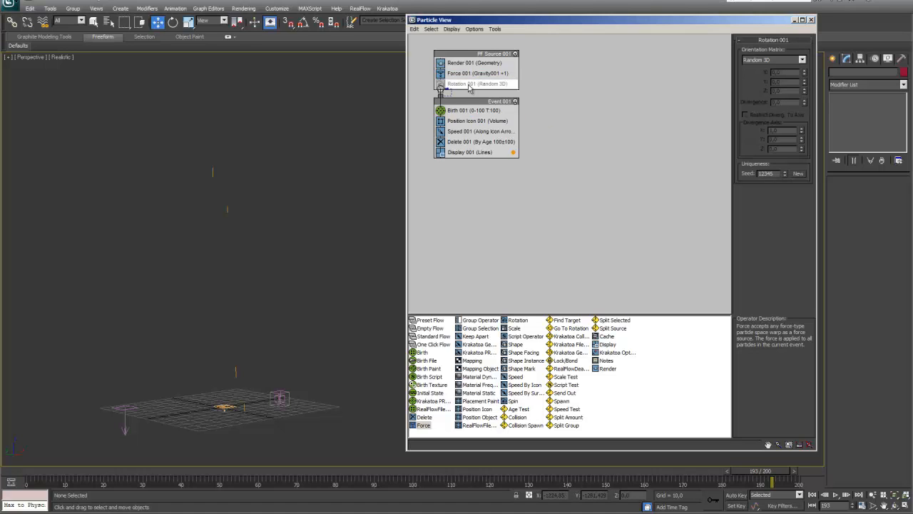
pyautogui.click(440, 84)
pyautogui.press('Delete')
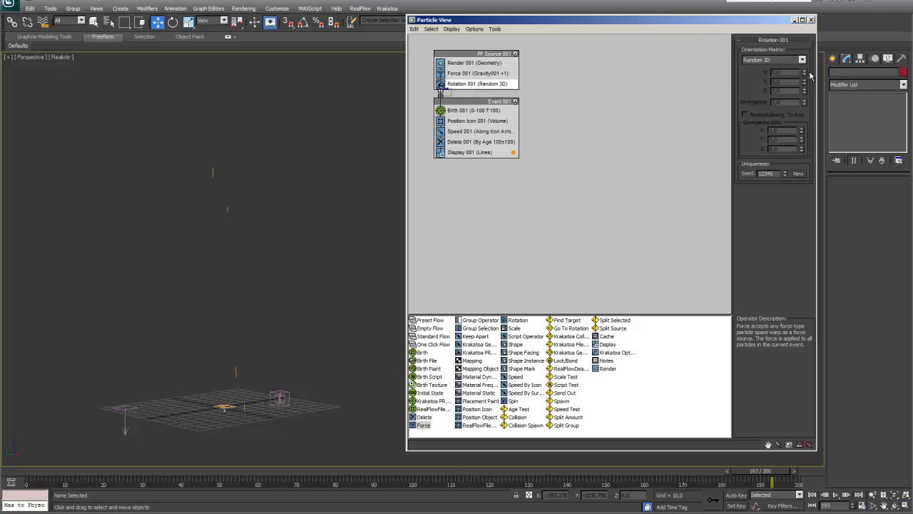
pyautogui.click(803, 61)
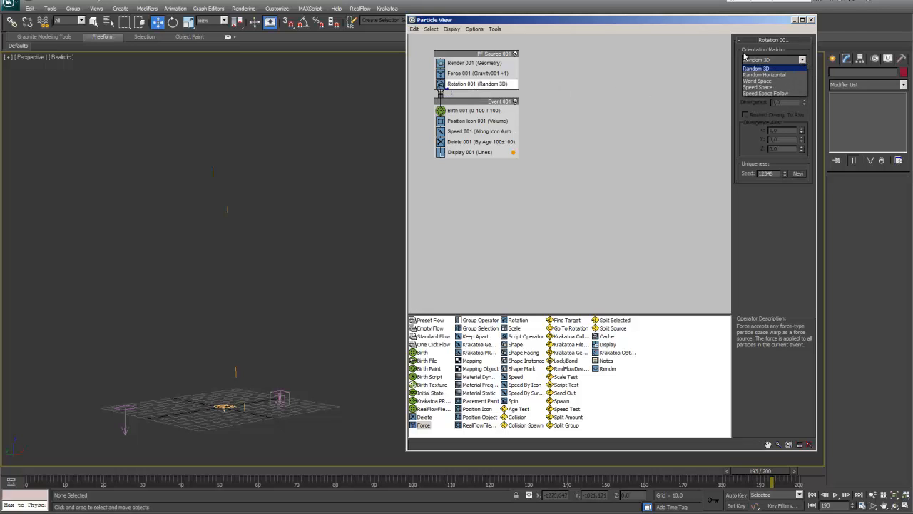
pyautogui.click(758, 93)
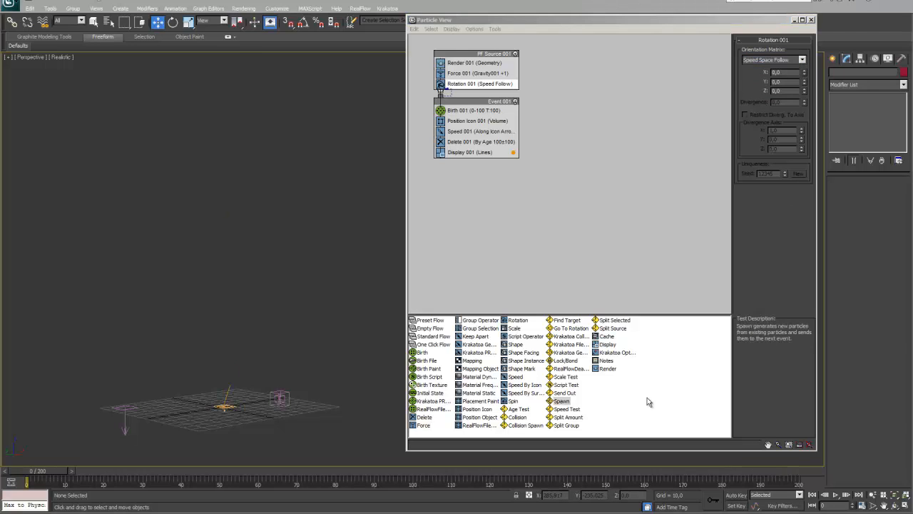
# - Insert a Spawn test between Speed and Delete in Event 001 and make it spawn by travel distance
pyautogui.moveTo(549, 401); pyautogui.dragTo(460, 143)
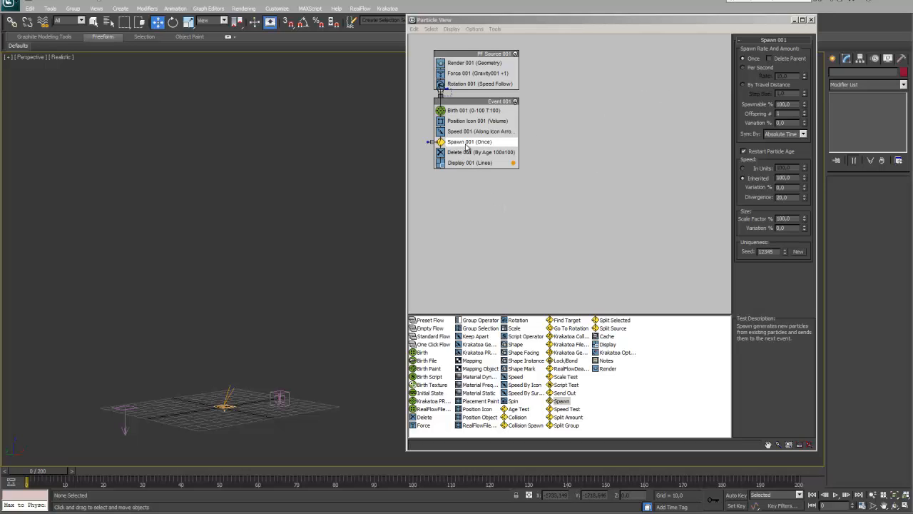
pyautogui.click(745, 86)
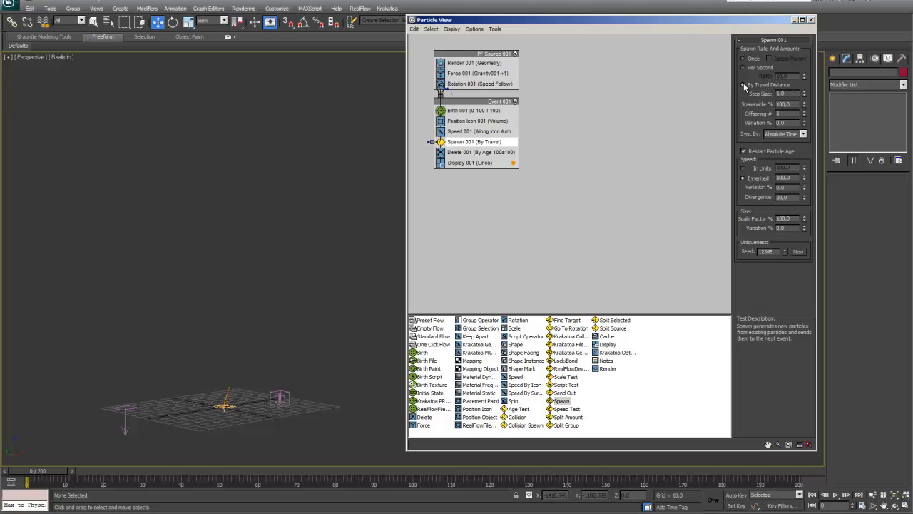
# - Set Spawn 001 to 30% spawnable, 50 offspring with 50% variation, and 50% inherited speed with 20% variation and 180 divergence
pyautogui.click(781, 93)
pyautogui.press('Tab')
pyautogui.click(791, 114)
pyautogui.write('50')
pyautogui.press('Return')
pyautogui.click(793, 123)
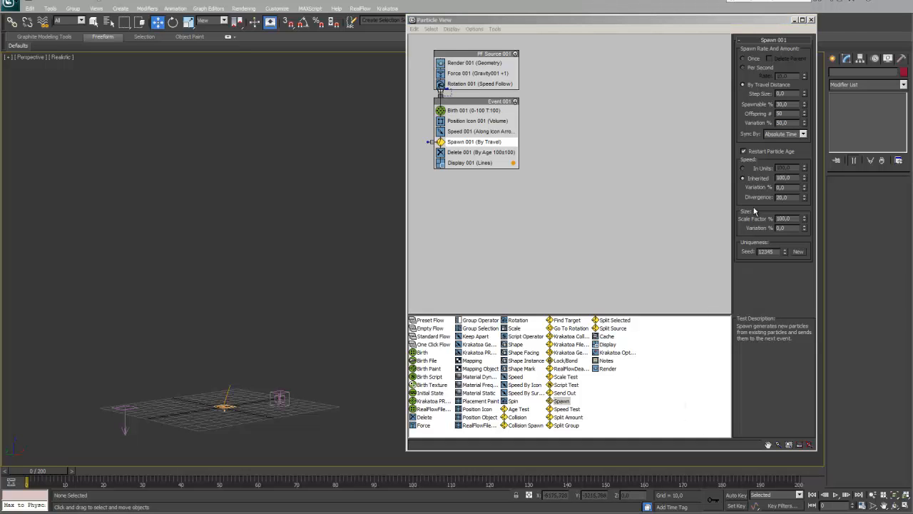
pyautogui.click(792, 178)
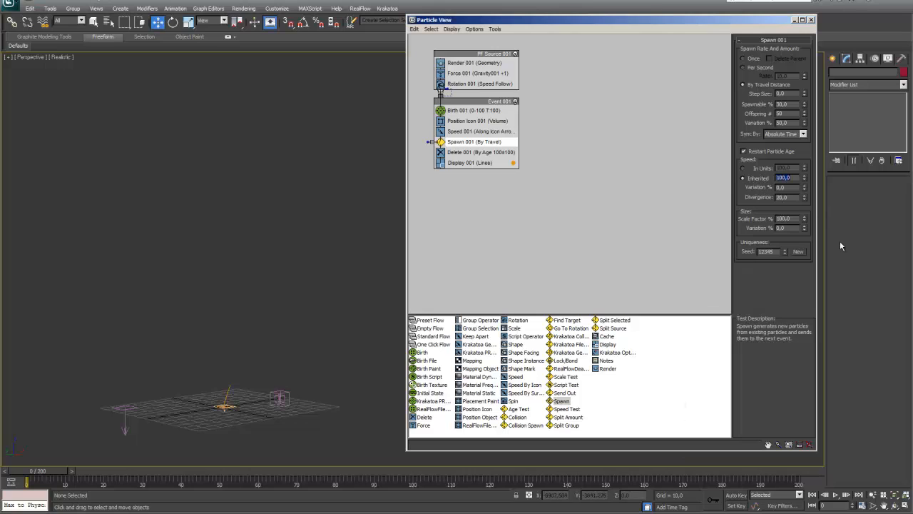
pyautogui.write('5')
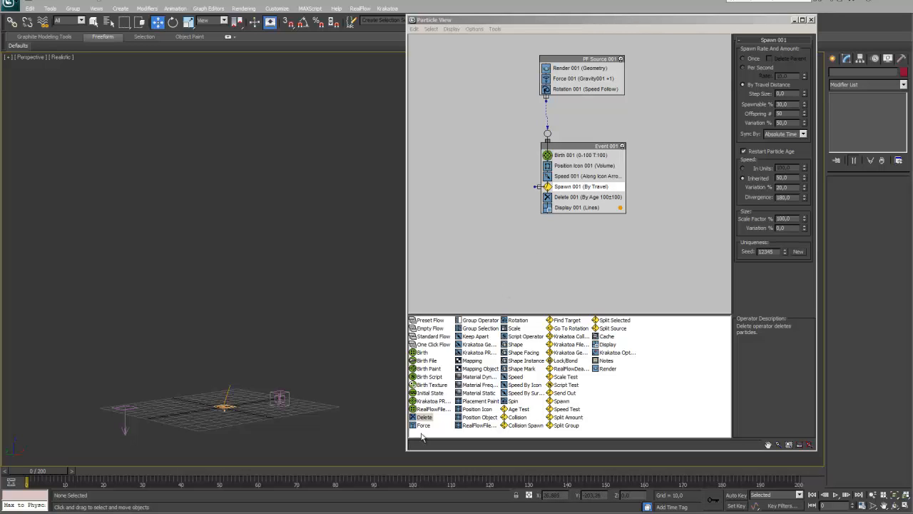
# - Create a separate event beside Event 001 from a Delete operator that removes particles by age
pyautogui.moveTo(417, 422); pyautogui.dragTo(436, 222)
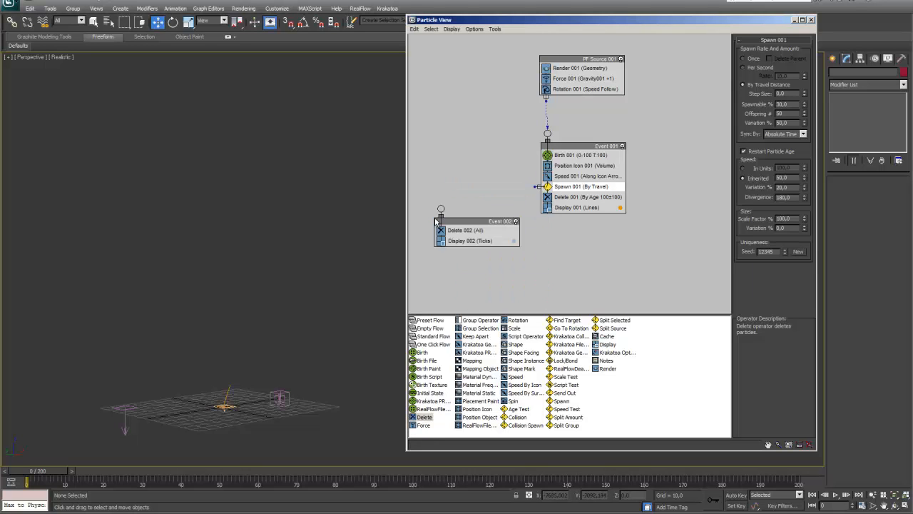
pyautogui.click(471, 233)
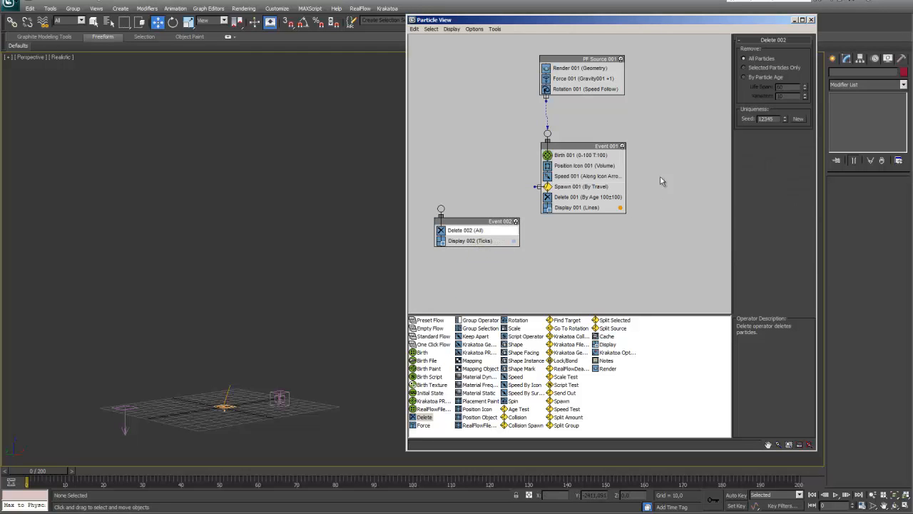
pyautogui.click(750, 78)
# - Show the particles of Event 002 as lines and set their display color to bright red
pyautogui.click(476, 242)
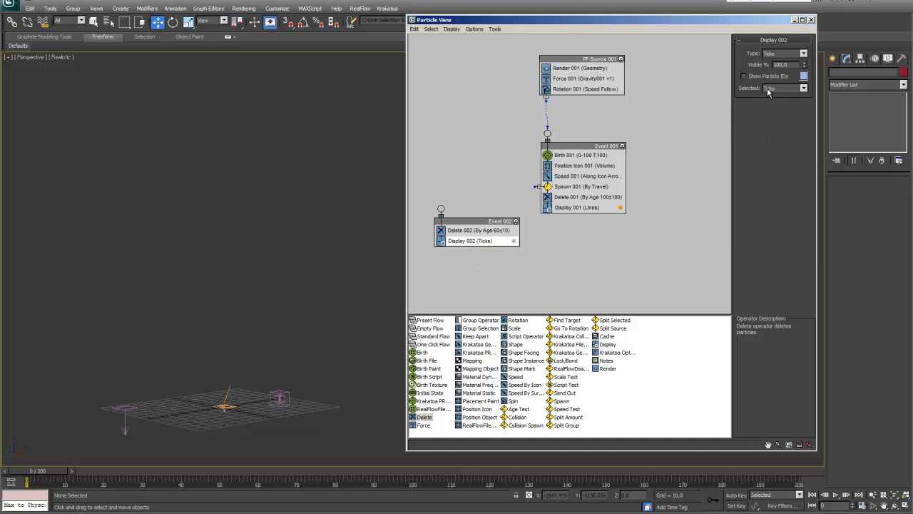
pyautogui.click(803, 54)
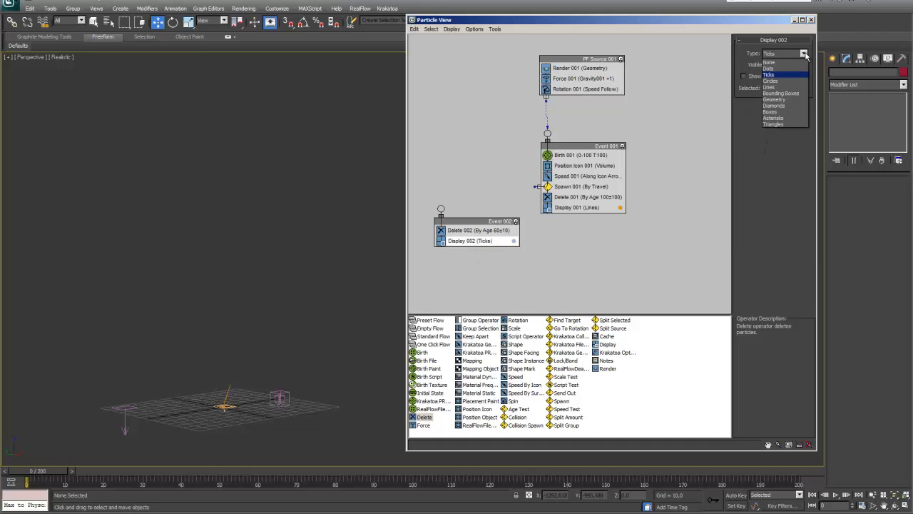
pyautogui.click(783, 87)
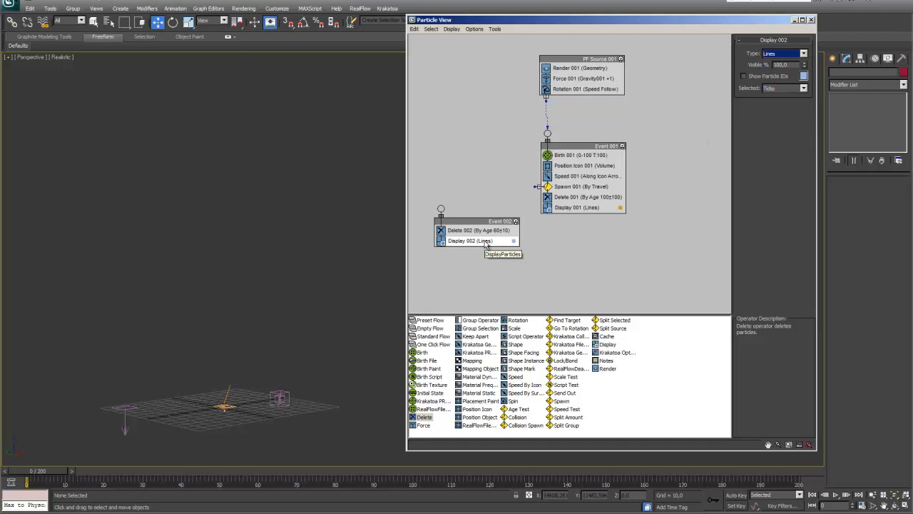
pyautogui.click(501, 244)
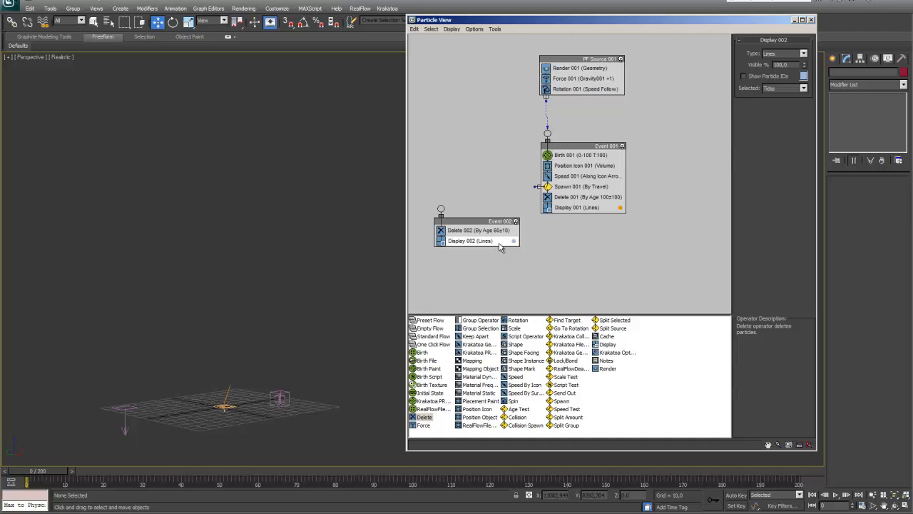
pyautogui.click(804, 76)
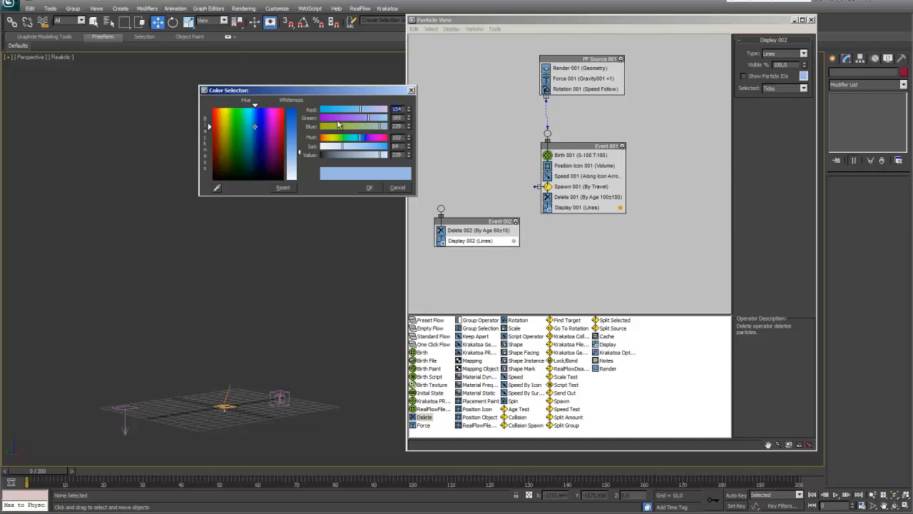
pyautogui.click(218, 114)
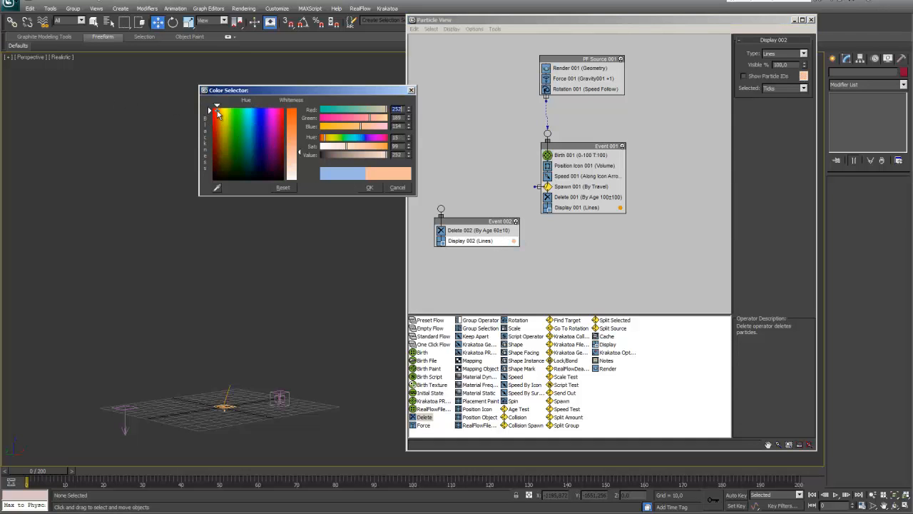
pyautogui.moveTo(218, 114); pyautogui.dragTo(212, 108)
pyautogui.moveTo(299, 152); pyautogui.dragTo(299, 113)
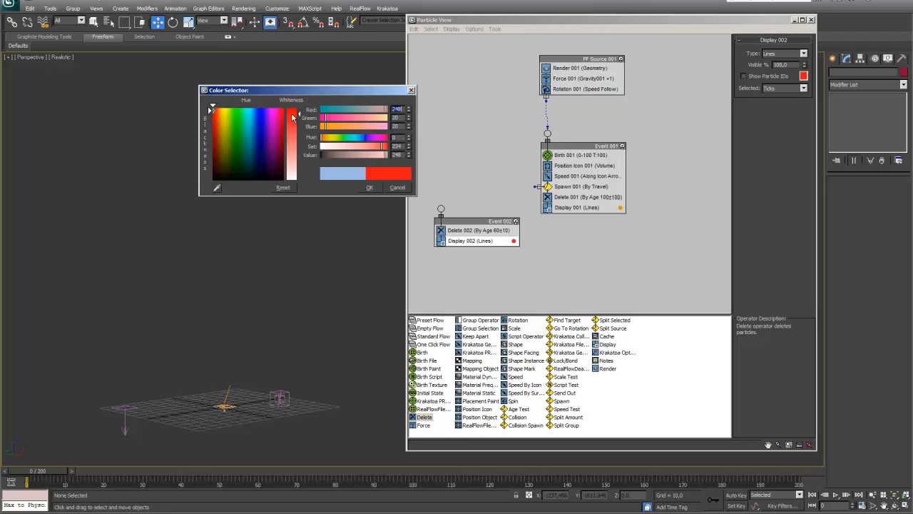
pyautogui.click(369, 188)
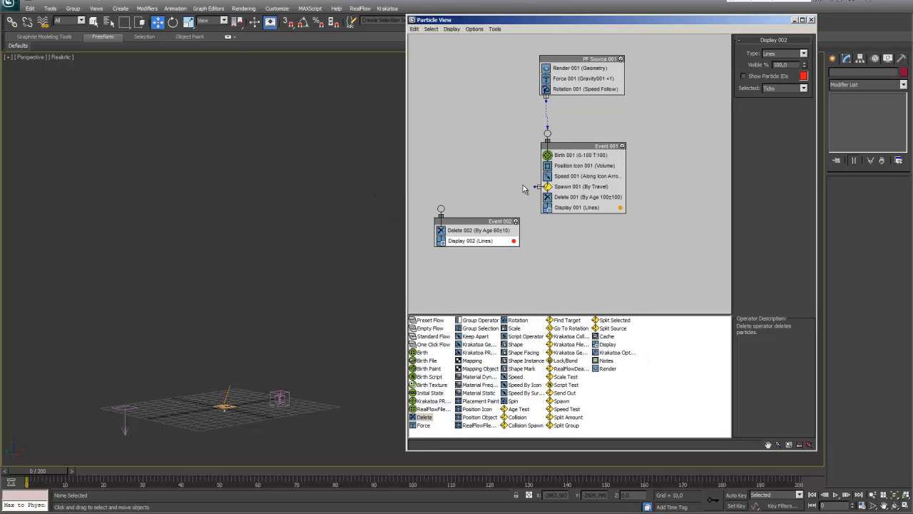
# - Wire Spawn 001 to Event 002, using a spawn step size of 200 and a Delete life span of 20, and preview the animation
pyautogui.moveTo(536, 186); pyautogui.dragTo(441, 208)
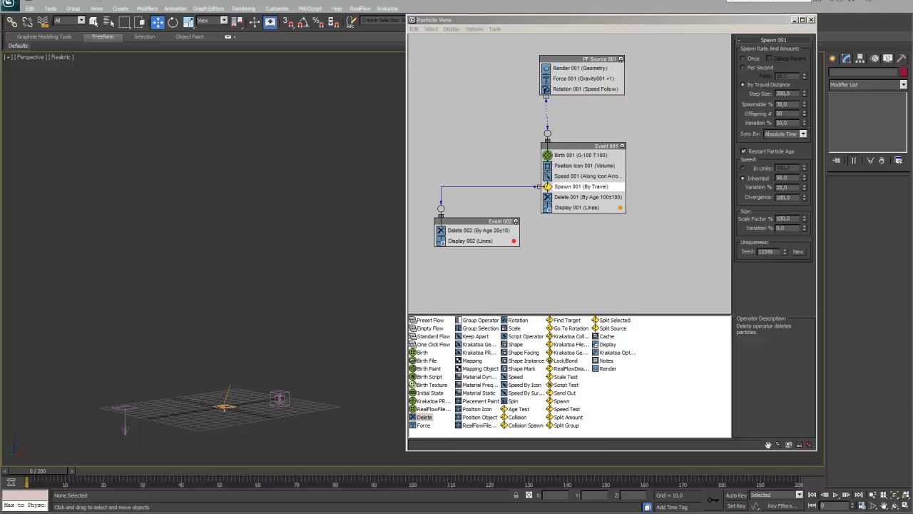
pyautogui.click(836, 495)
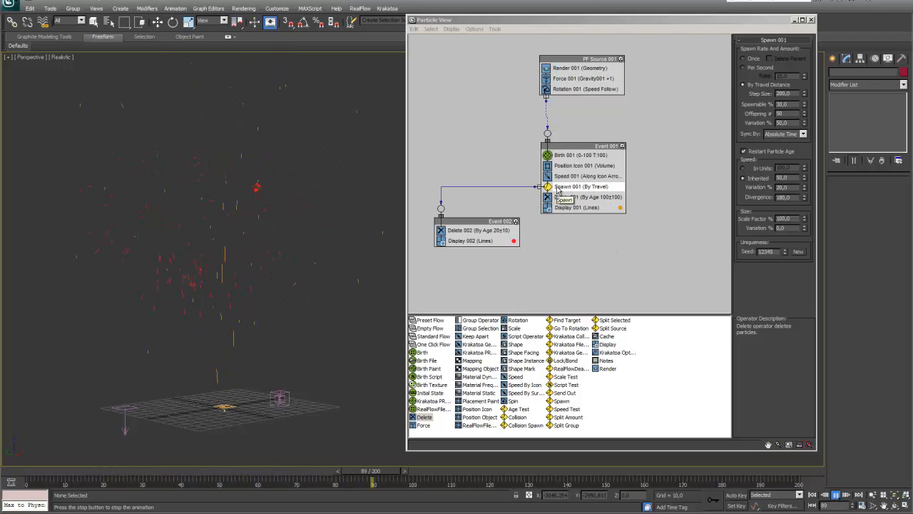
pyautogui.click(833, 495)
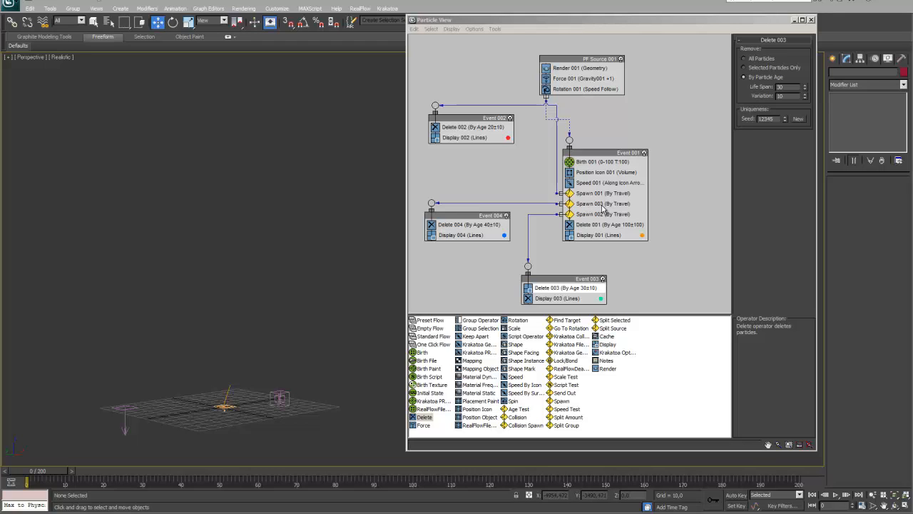
# - Review the spawn settings of Spawn 003, Spawn 002 and Spawn 001 in Event 001
pyautogui.click(602, 205)
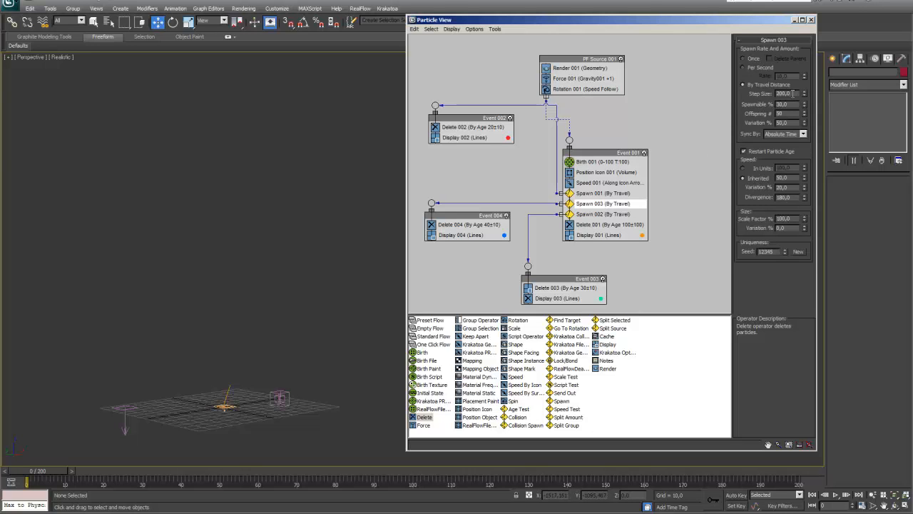
pyautogui.click(602, 214)
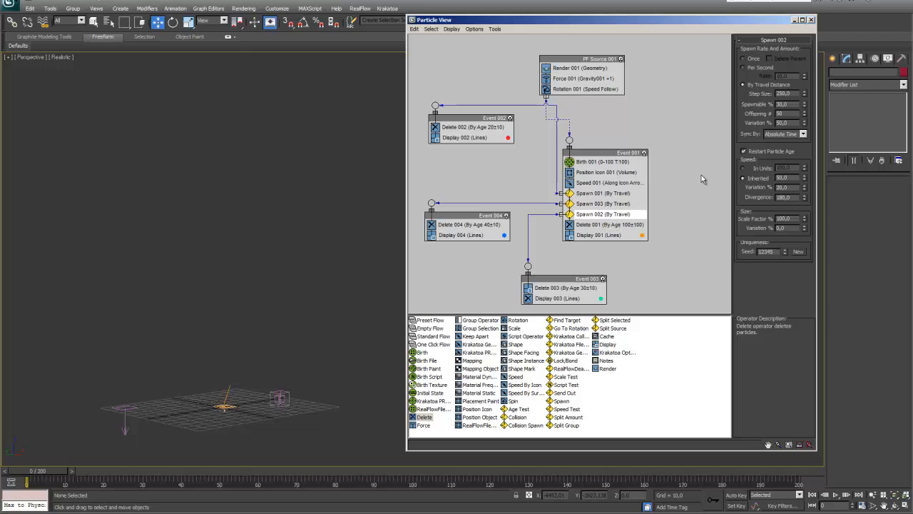
pyautogui.moveTo(586, 215); pyautogui.dragTo(599, 193)
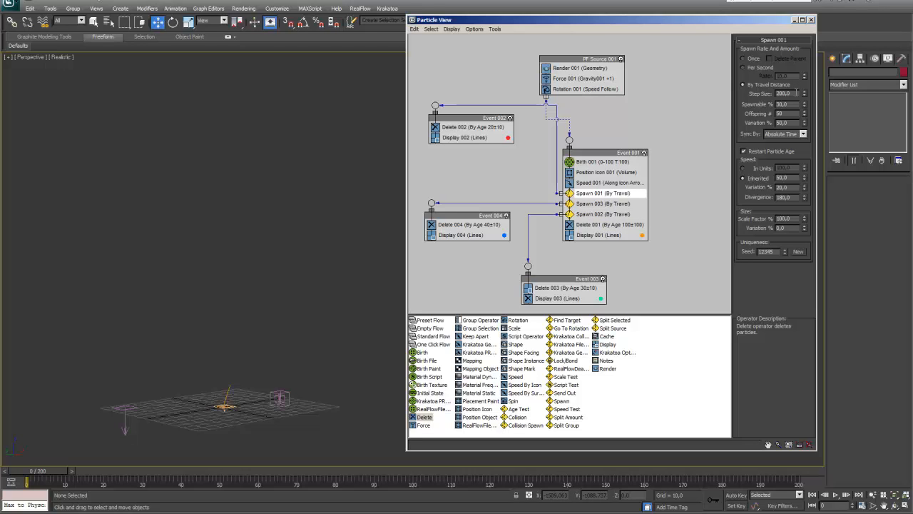
# - Play the animation to preview the colored bursts, stop it, and close Particle View
pyautogui.click(836, 495)
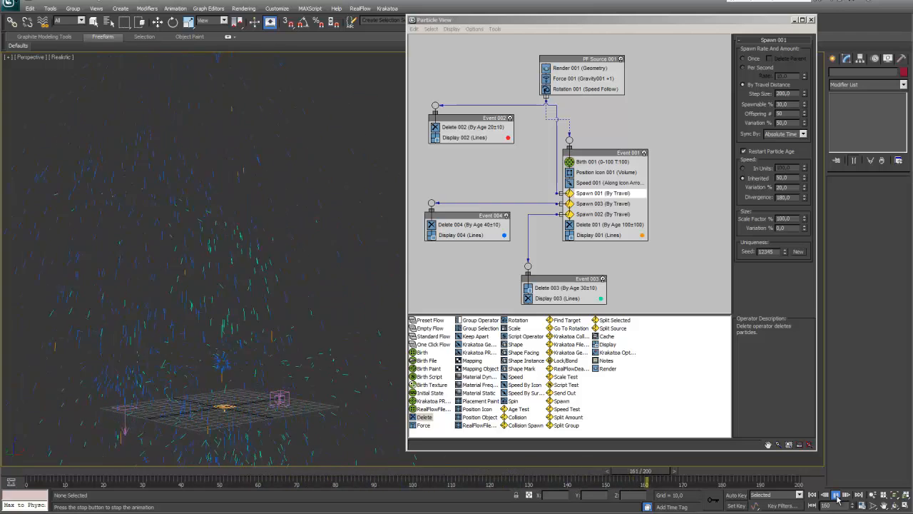
pyautogui.click(837, 496)
pyautogui.moveTo(612, 20); pyautogui.dragTo(680, 24)
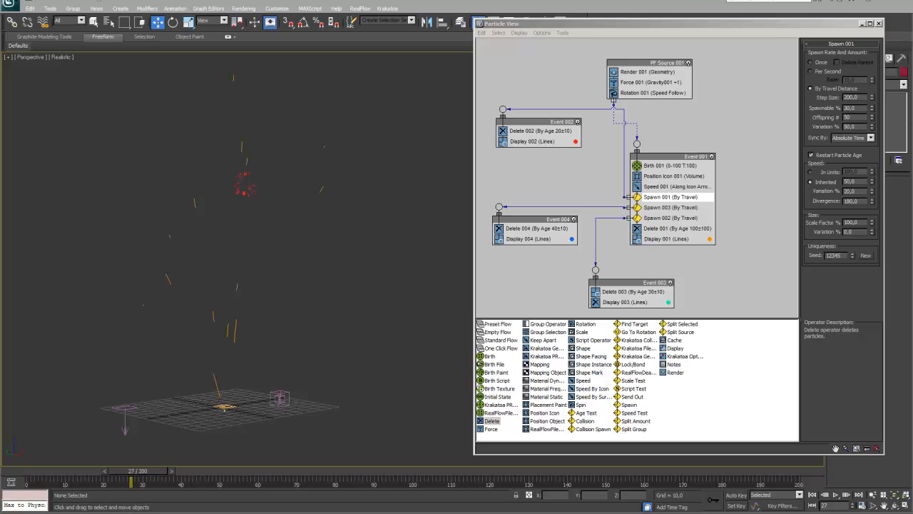
pyautogui.click(879, 24)
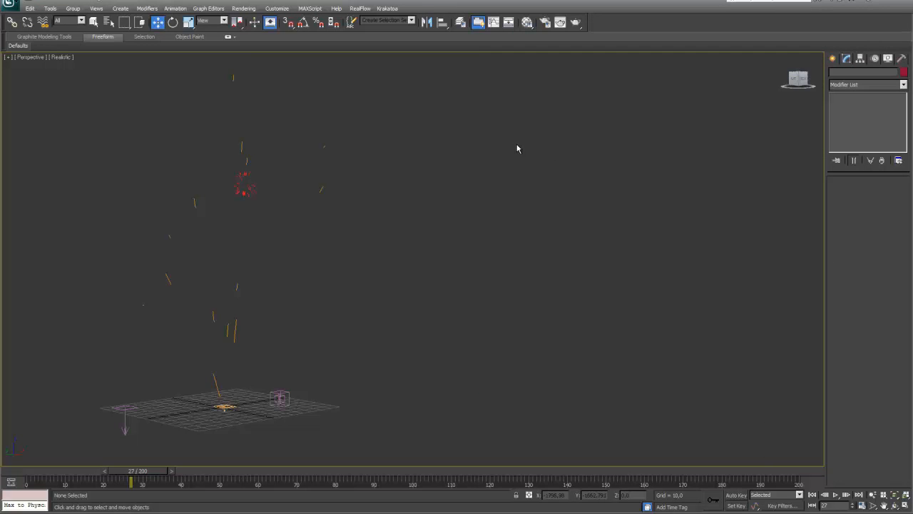
# - Open the Krakatoa primary controls and set the render mode to Save Particles To File Sequence
pyautogui.click(387, 8)
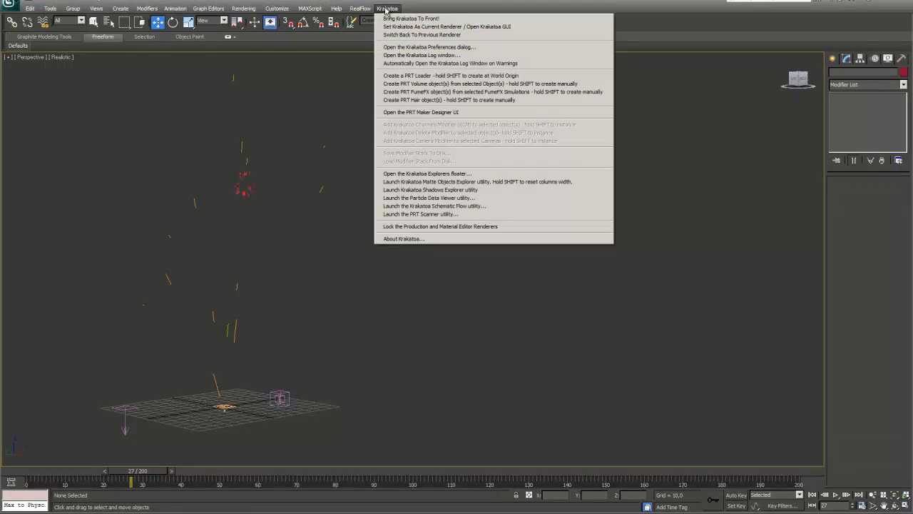
pyautogui.click(398, 19)
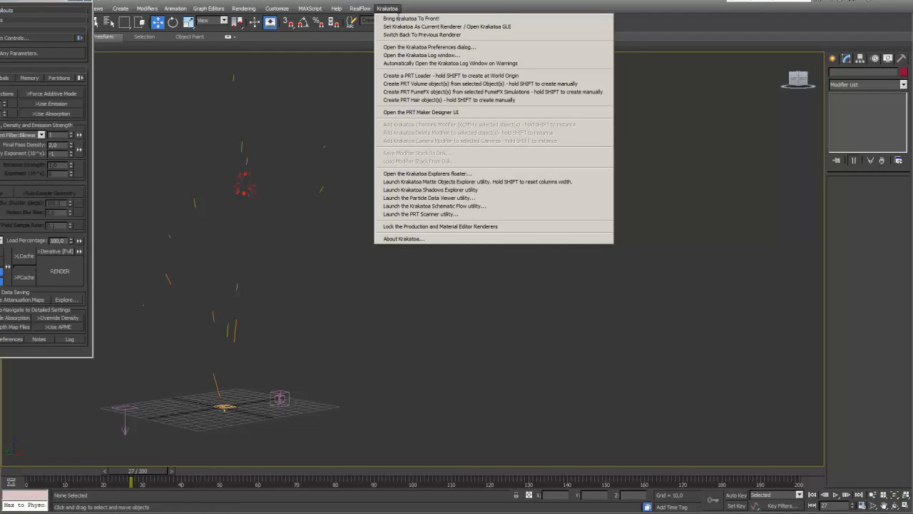
pyautogui.moveTo(42, 0); pyautogui.dragTo(209, 61)
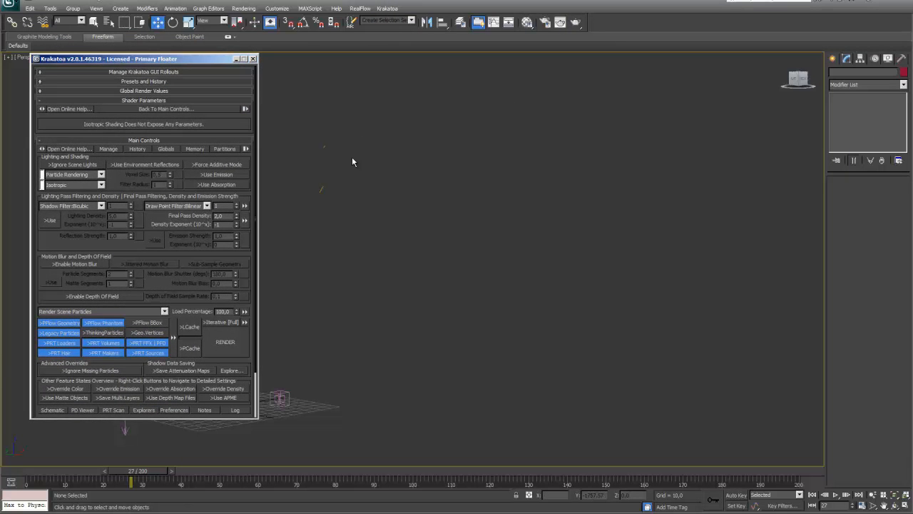
pyautogui.click(164, 312)
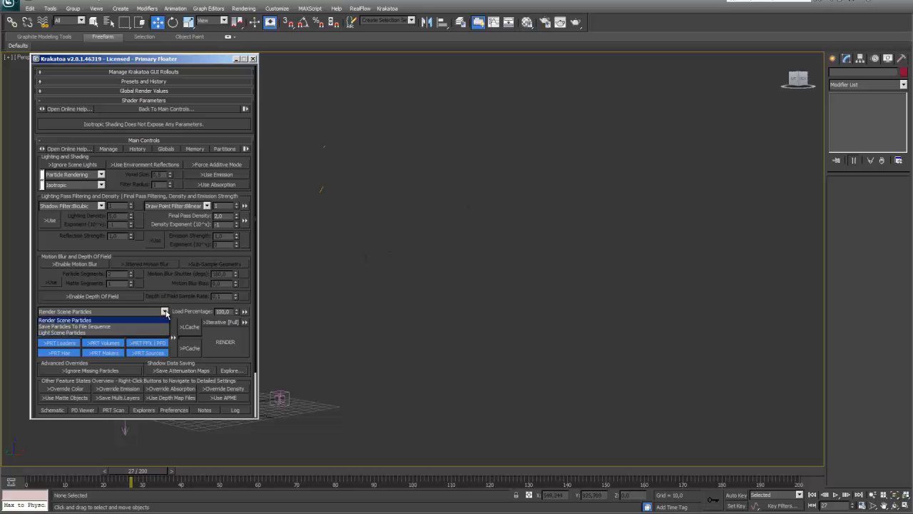
pyautogui.click(98, 329)
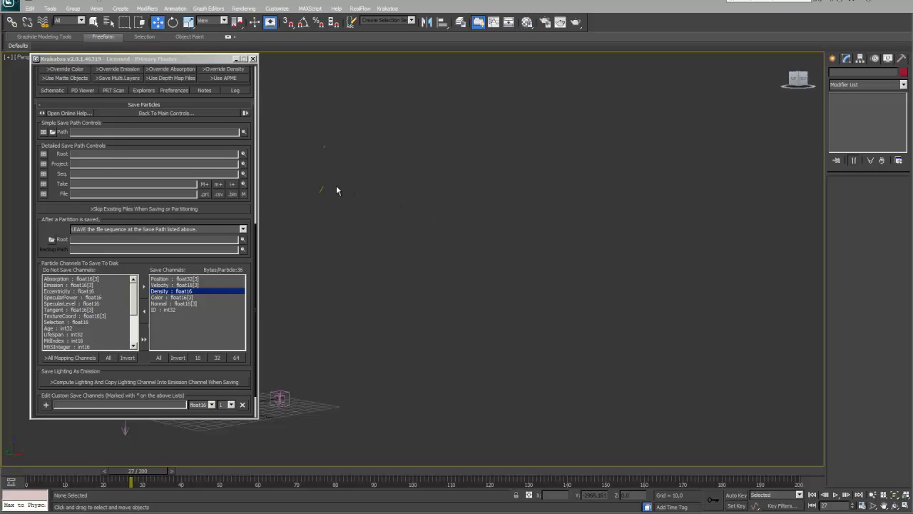
# - Set the particle save path to particles_.prt in C:\Particules_Krakatoa\feu_artifice
pyautogui.click(52, 133)
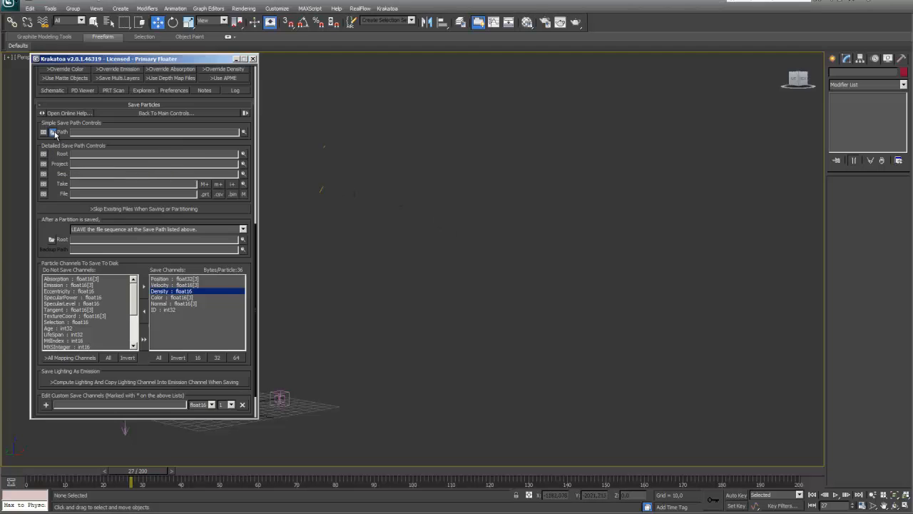
pyautogui.moveTo(120, 2); pyautogui.dragTo(471, 108)
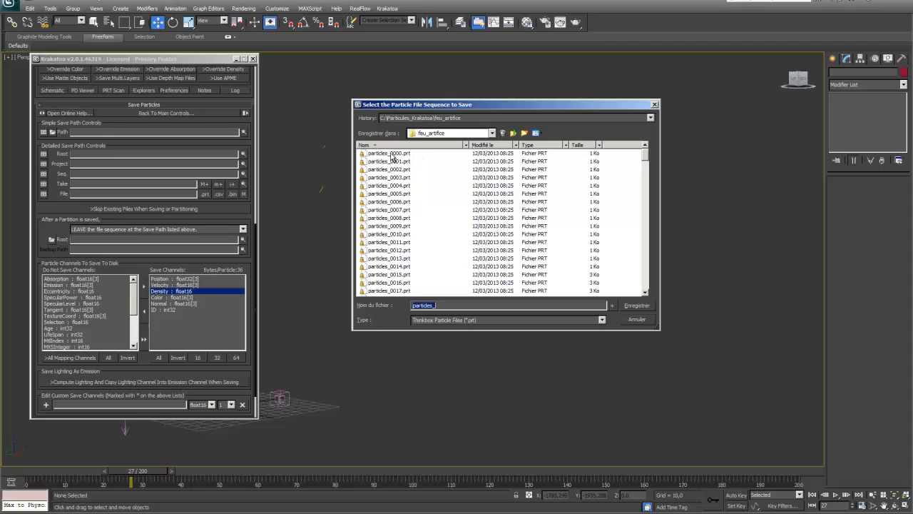
pyautogui.click(646, 306)
pyautogui.moveTo(118, 60); pyautogui.dragTo(423, 58)
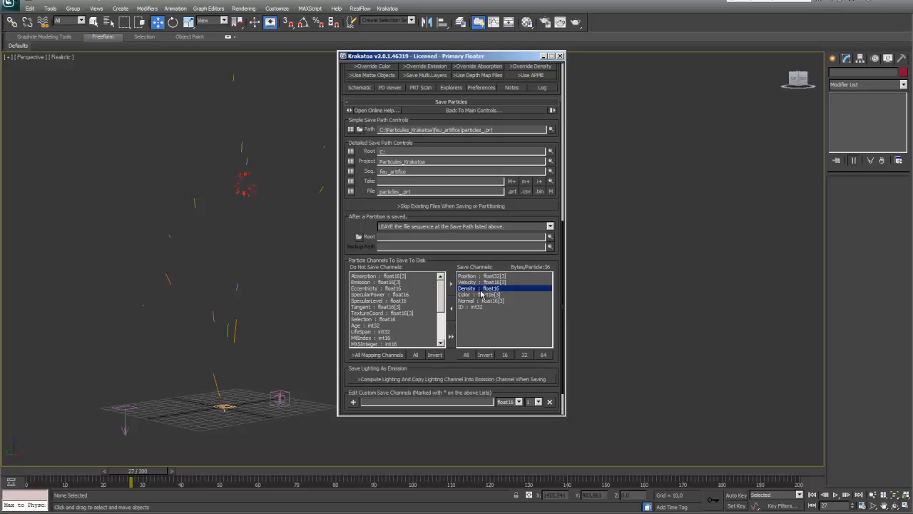
# - Remove the Density and Normal channels from the particle channels saved to disk
pyautogui.click(452, 307)
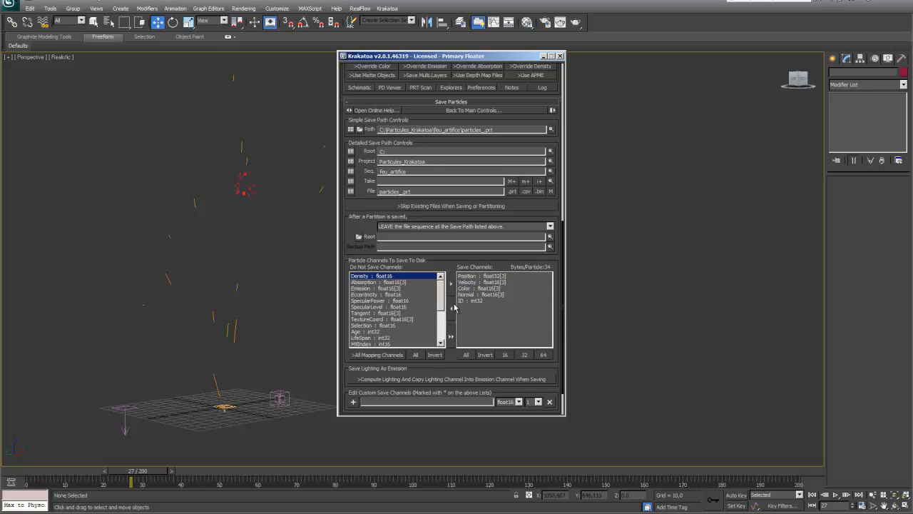
pyautogui.click(474, 295)
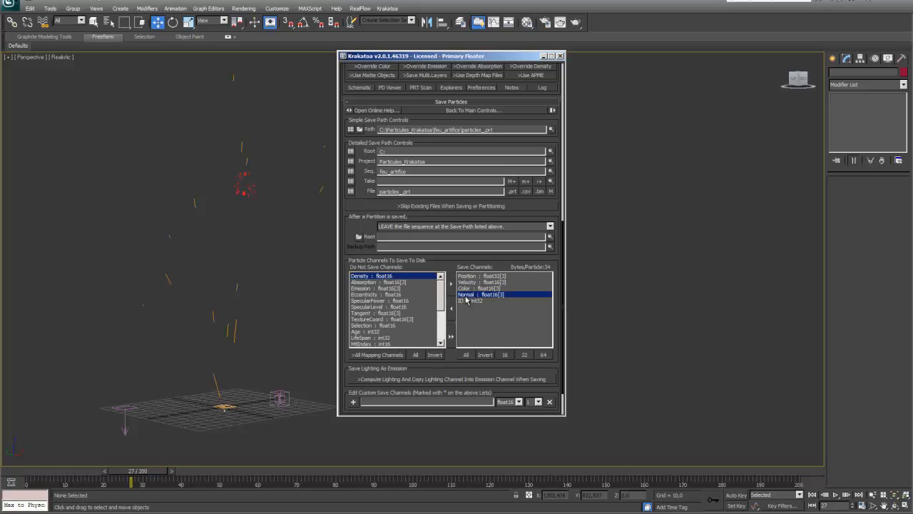
pyautogui.click(452, 308)
pyautogui.click(475, 295)
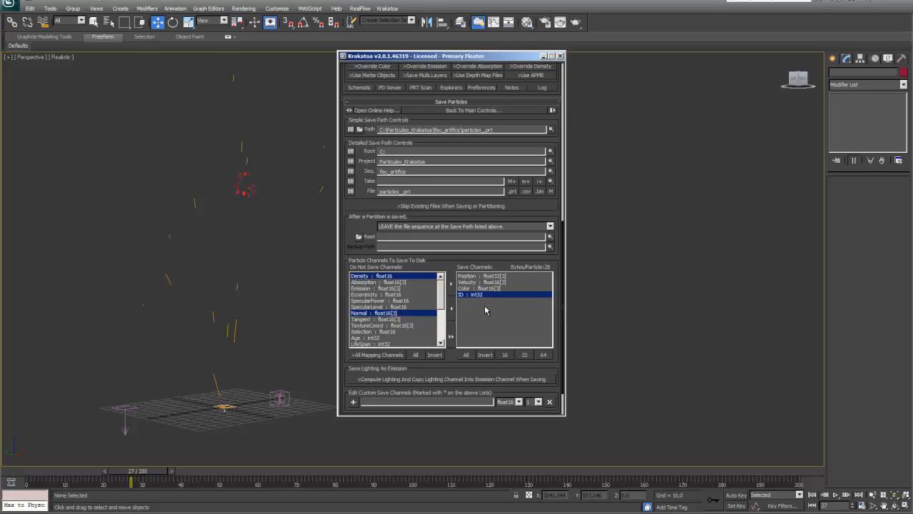
# - Add the Age, LifeSpan and Orientation channels to the particle channels saved to disk
pyautogui.click(367, 338)
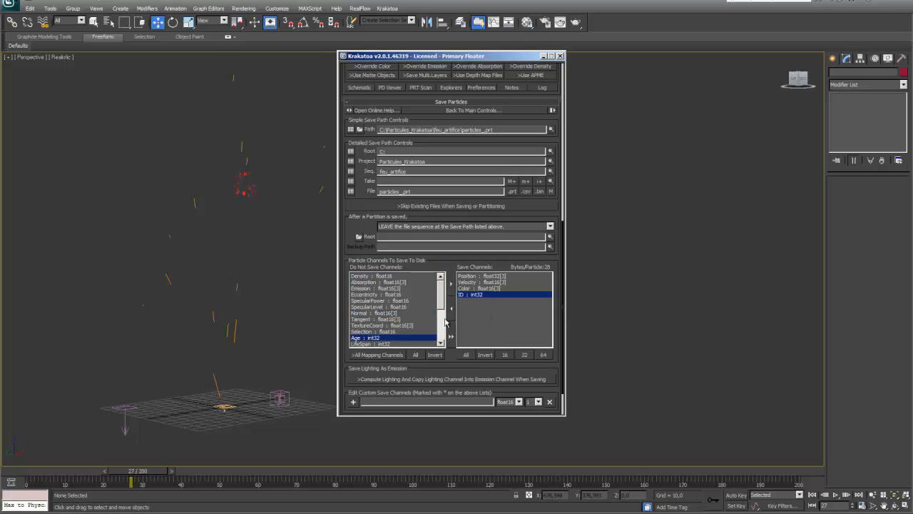
pyautogui.click(451, 283)
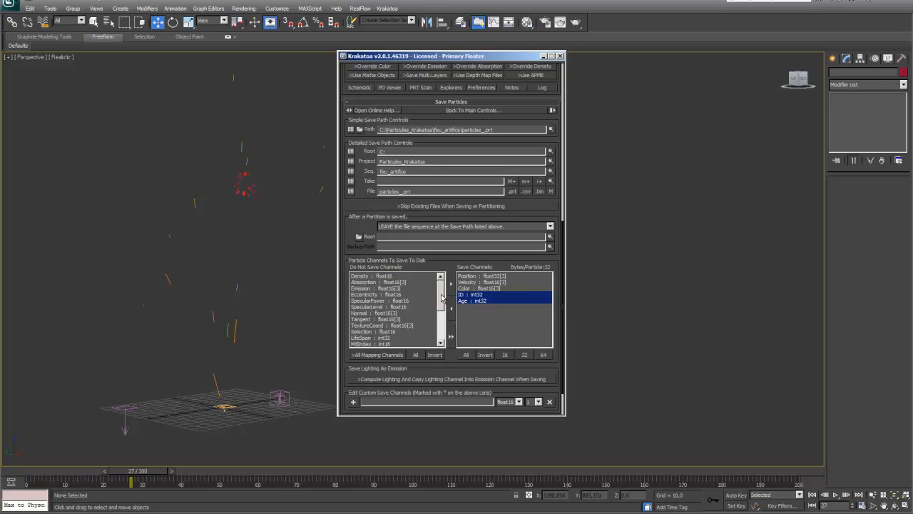
pyautogui.scroll(-1, 442, 296)
pyautogui.click(386, 332)
pyautogui.click(453, 284)
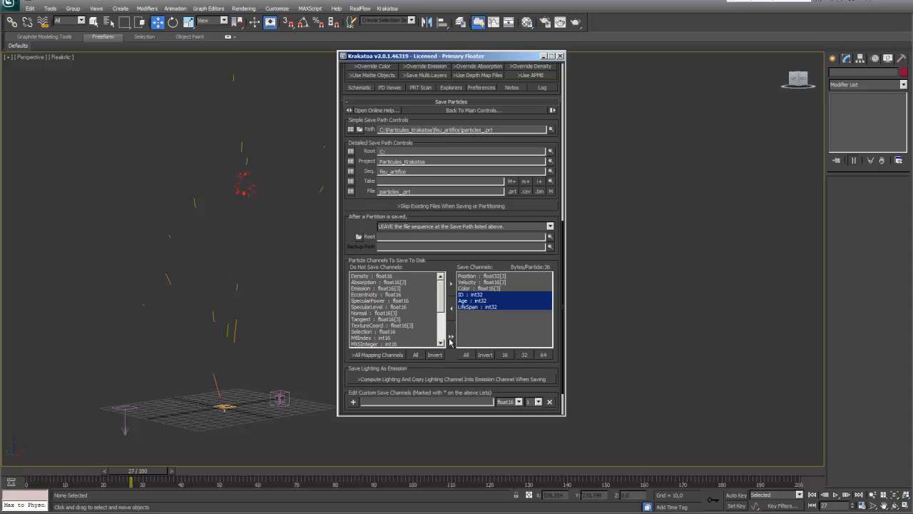
pyautogui.moveTo(441, 302); pyautogui.dragTo(442, 319)
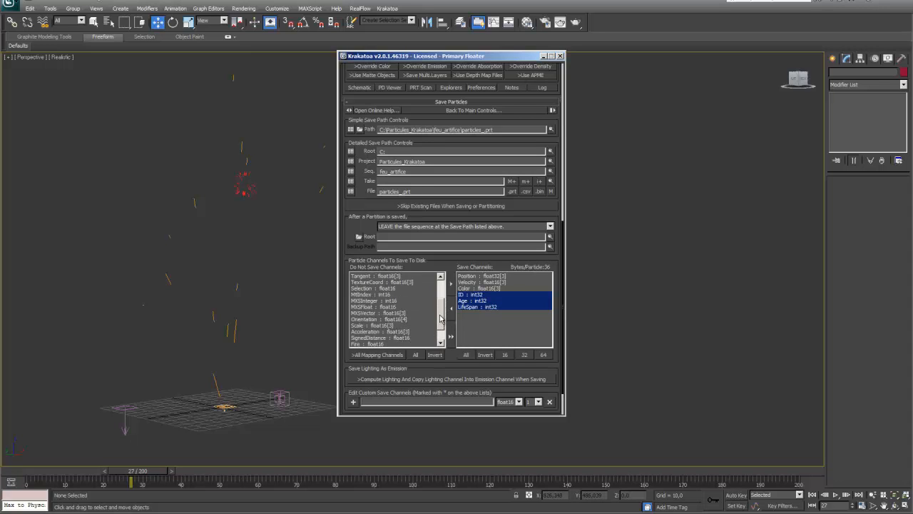
pyautogui.click(366, 320)
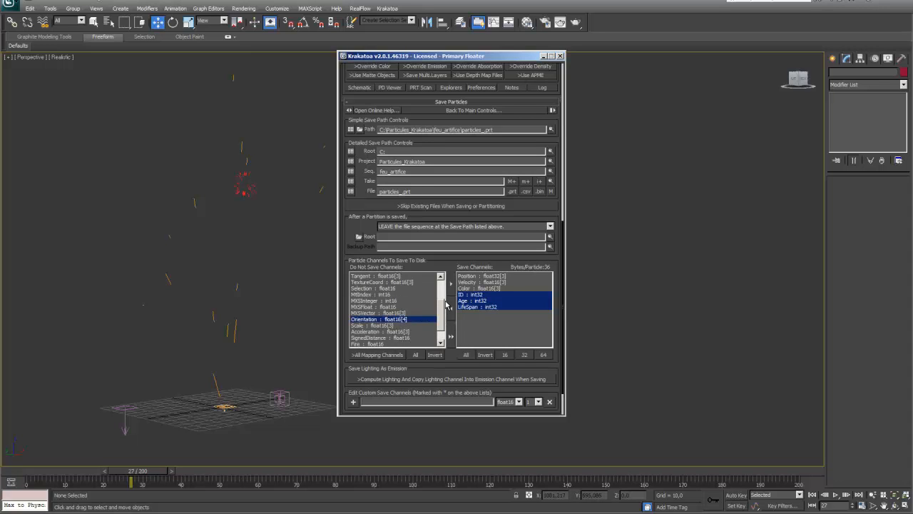
pyautogui.click(450, 284)
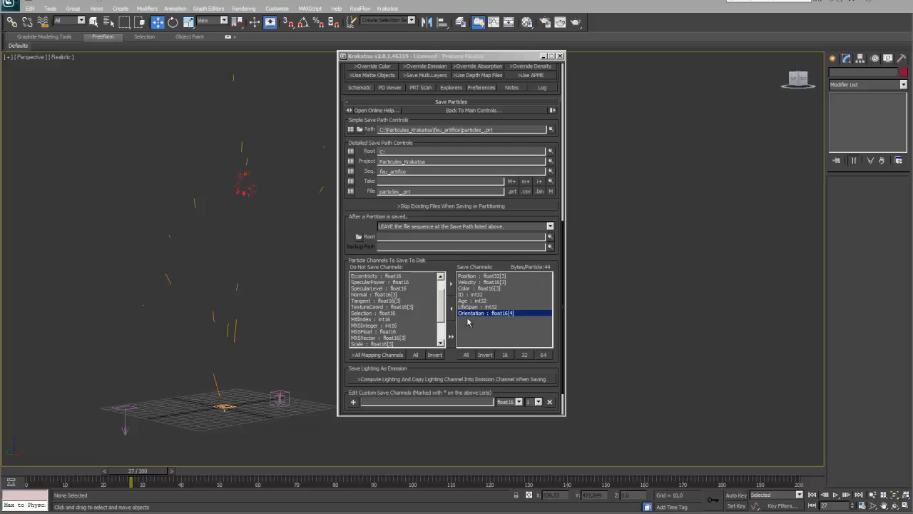
# - Save the particles of the current single frame to the file sequence, overwriting the existing file
pyautogui.scroll(-1, 570, 379)
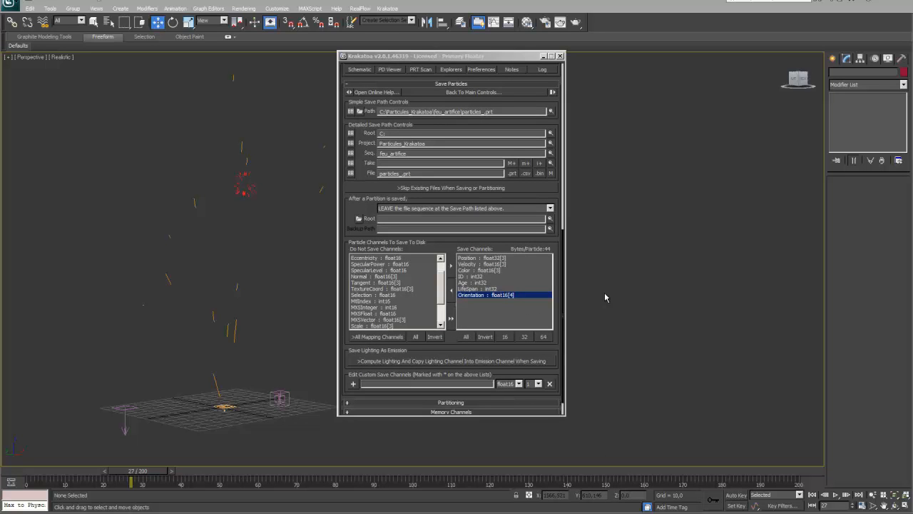
pyautogui.click(548, 202)
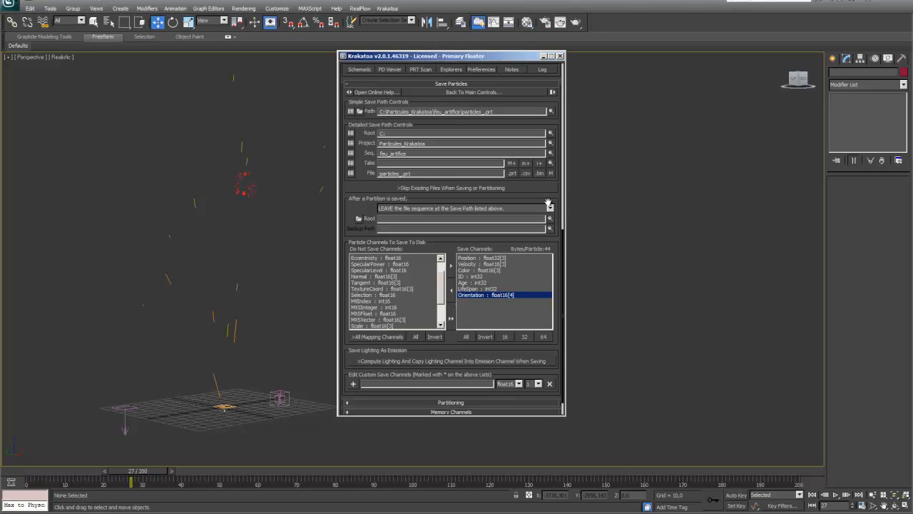
pyautogui.scroll(6, 548, 203)
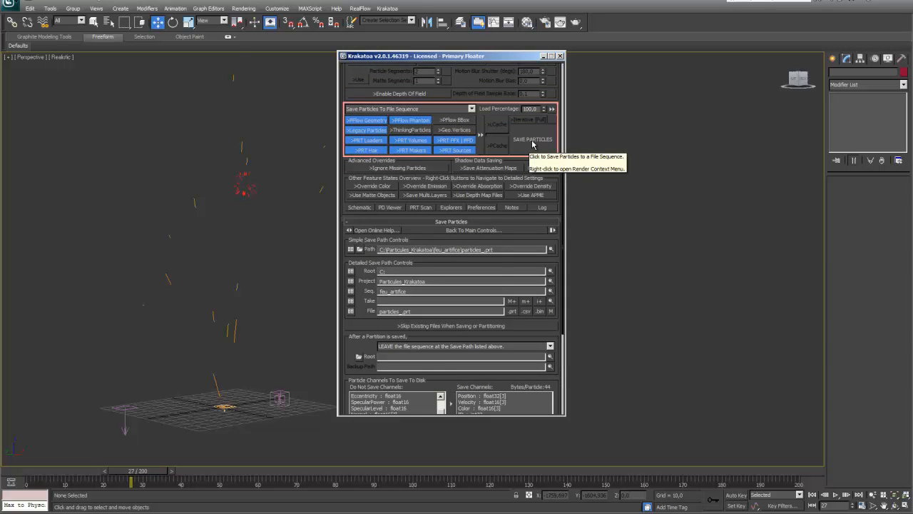
pyautogui.click(532, 140)
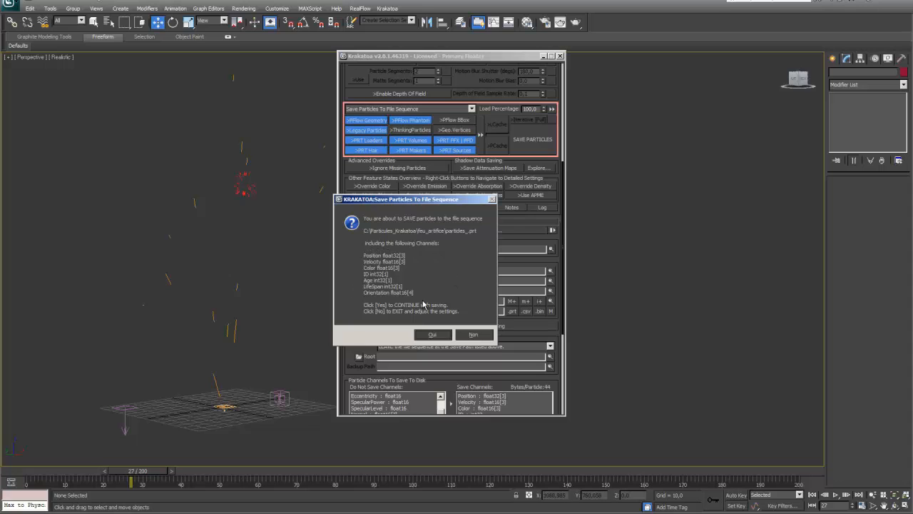
pyautogui.click(432, 334)
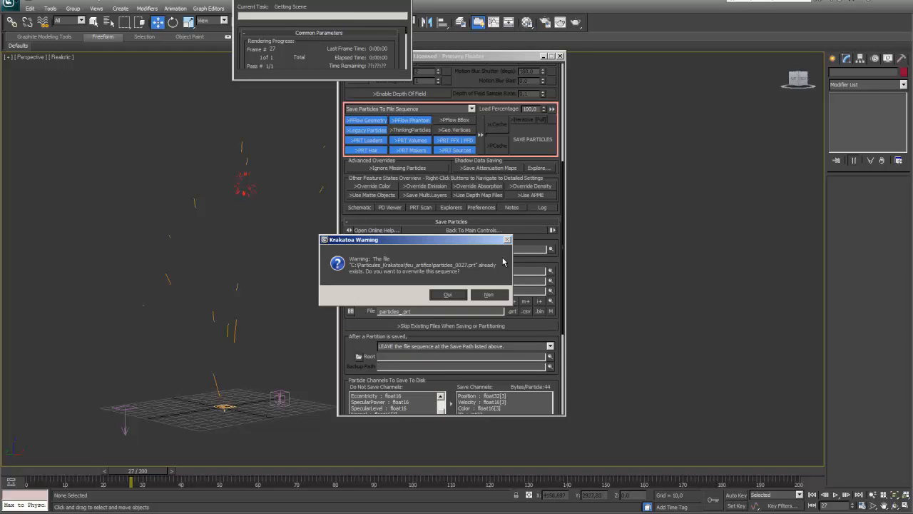
pyautogui.click(448, 295)
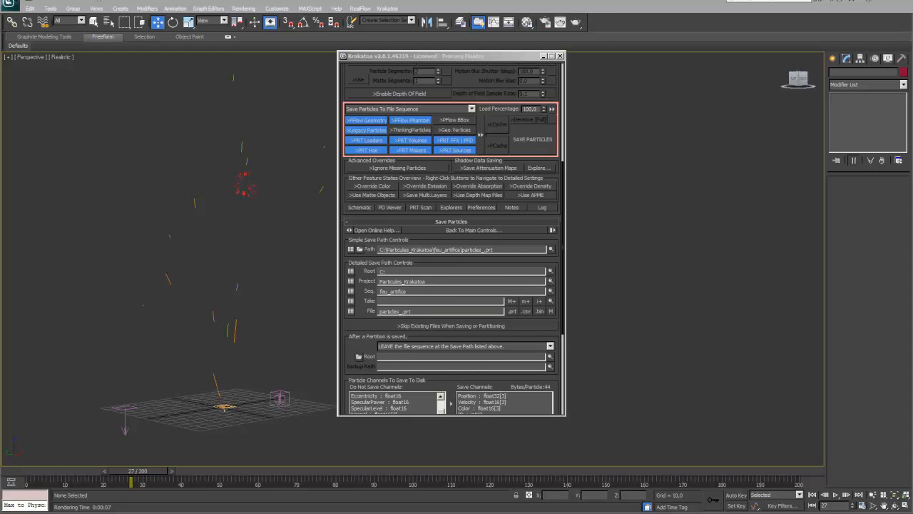
# - Set the save range to the active segment 0-200 and save the particle sequence, overwriting the existing files
pyautogui.rightClick(524, 140)
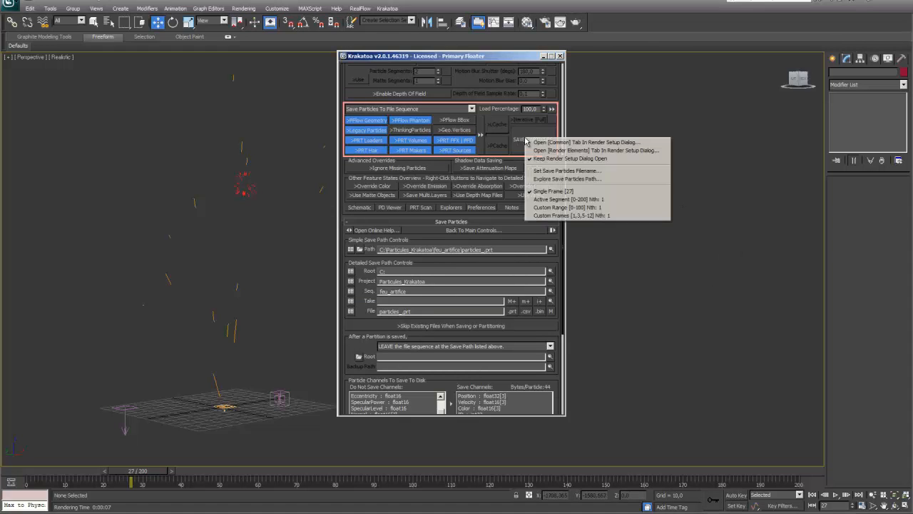
pyautogui.click(532, 200)
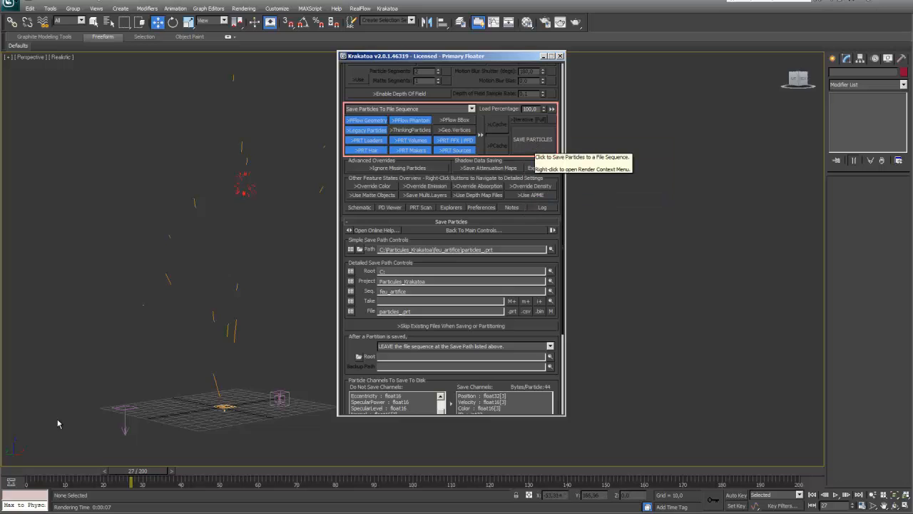
pyautogui.click(532, 139)
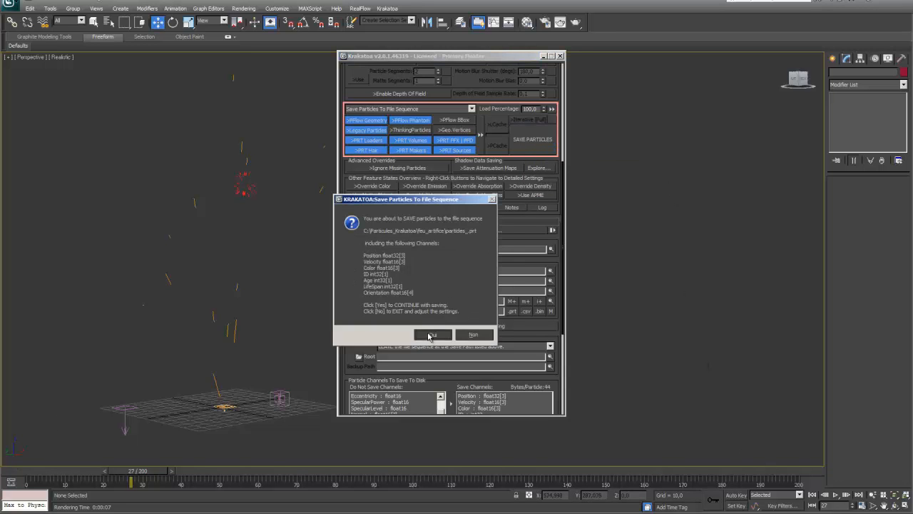
pyautogui.click(431, 334)
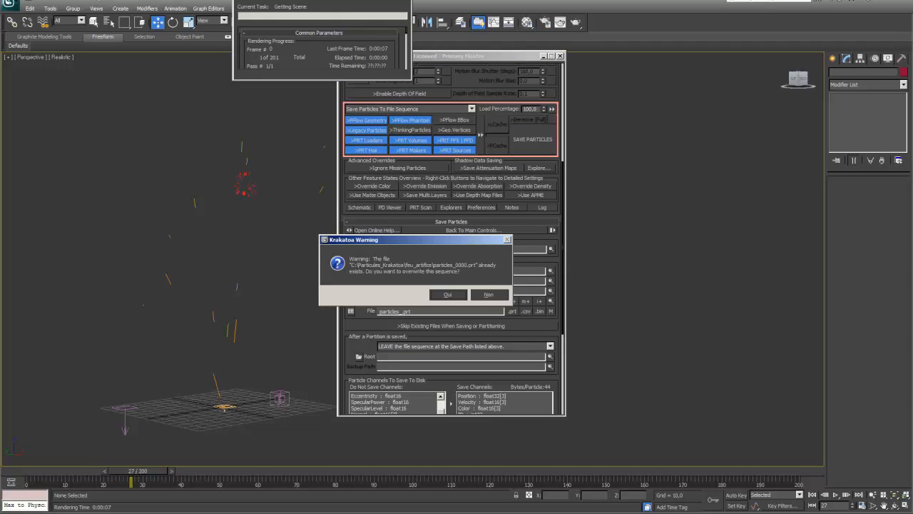
pyautogui.click(443, 294)
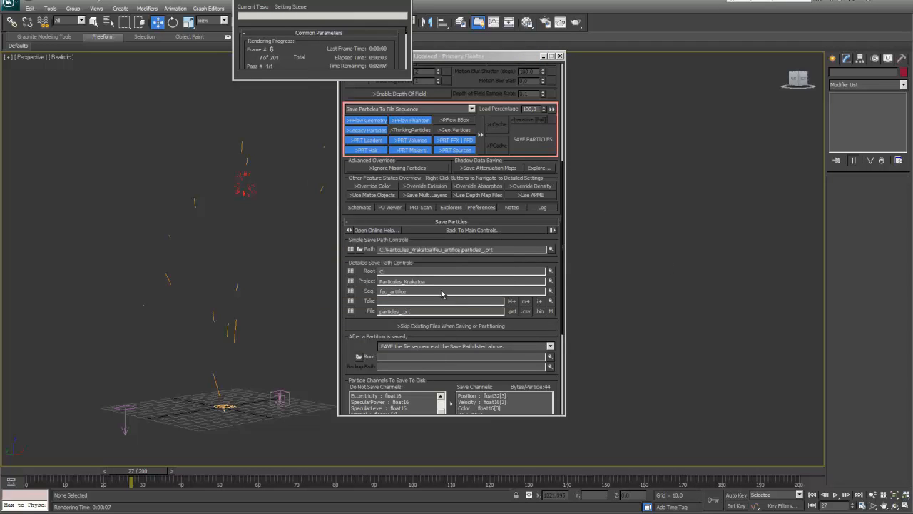
pyautogui.moveTo(301, 1); pyautogui.dragTo(282, 118)
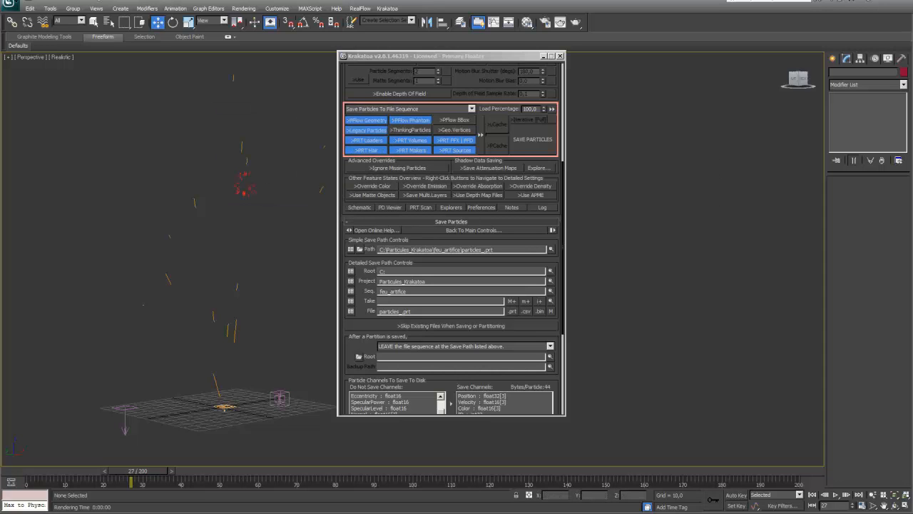
# - Switch the Krakatoa render mode back to Render Scene Particles
pyautogui.moveTo(428, 55); pyautogui.dragTo(90, 58)
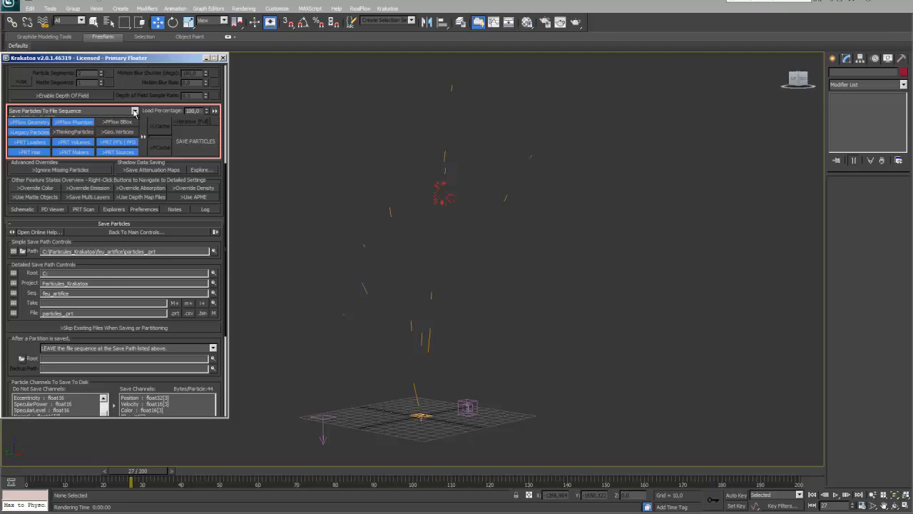
pyautogui.click(132, 112)
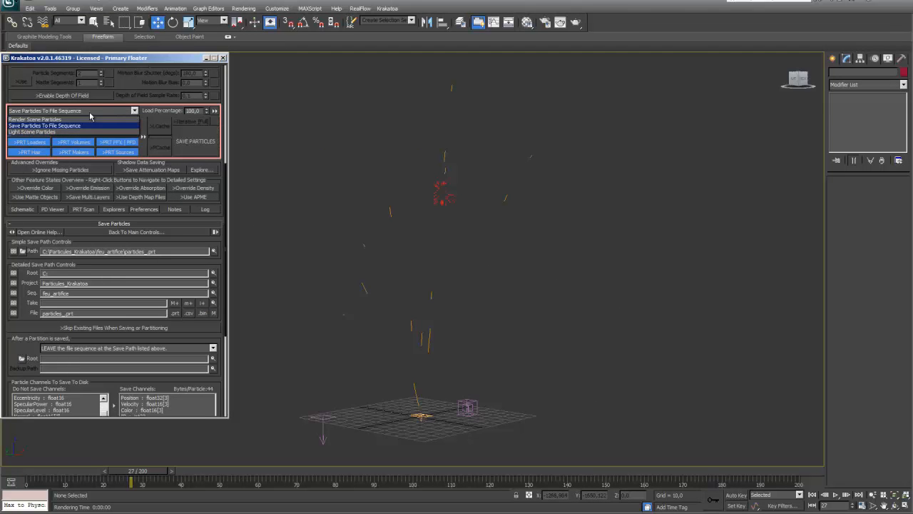
pyautogui.click(33, 119)
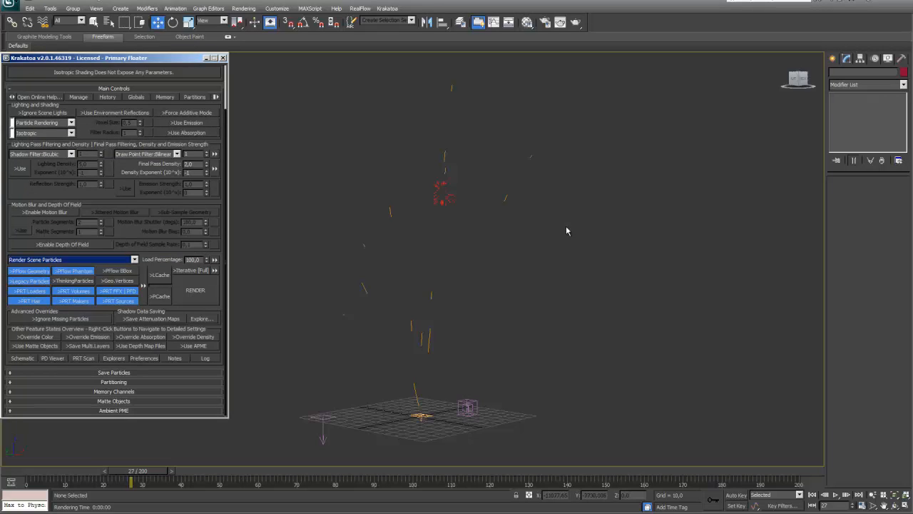
# - Turn off particle emission on the PF Source and create a PRT Loader from particles_0000.prt in the feu_artifice folder
pyautogui.click(416, 416)
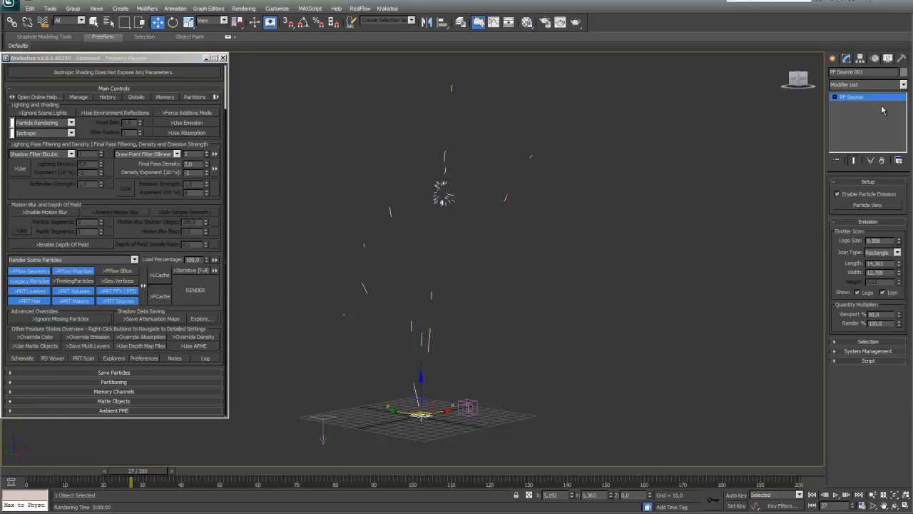
pyautogui.click(838, 194)
pyautogui.click(388, 9)
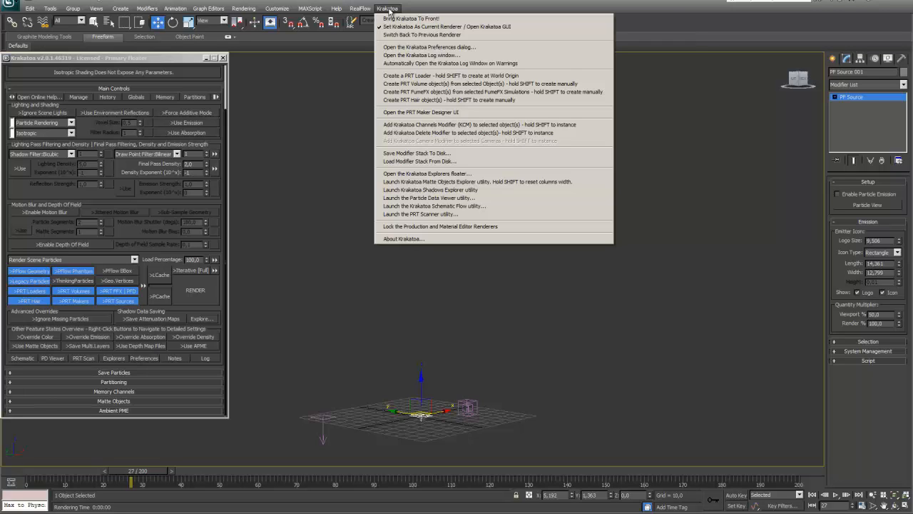
pyautogui.click(430, 76)
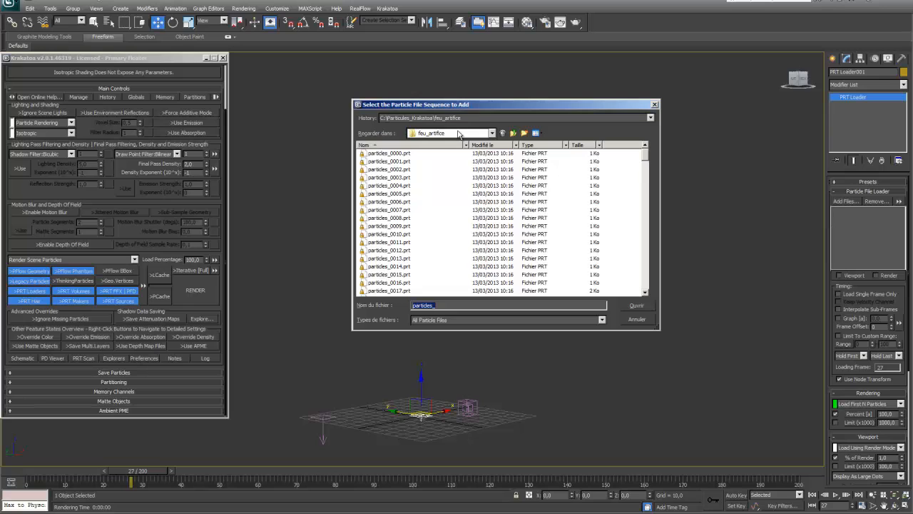
pyautogui.click(391, 154)
pyautogui.click(642, 308)
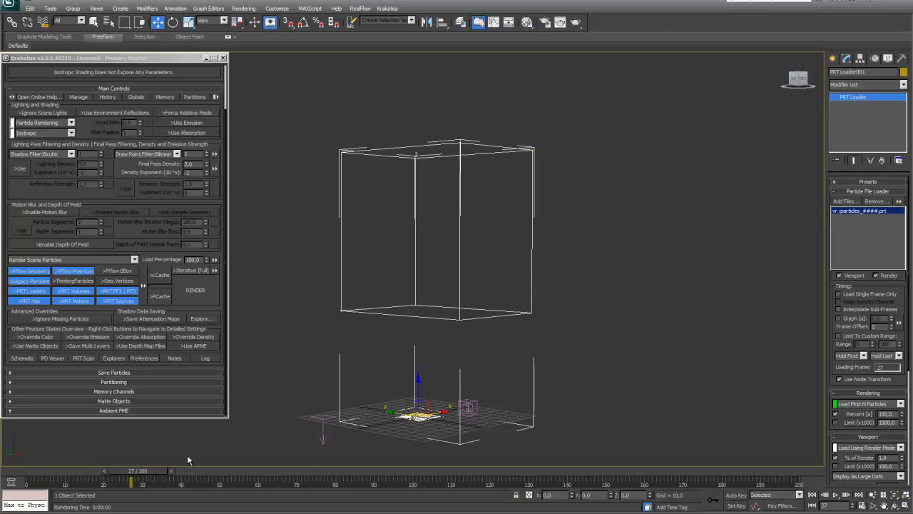
# - Go to frame 76 and set the PRT Loader's viewport percentage of render to 100
pyautogui.moveTo(130, 474); pyautogui.dragTo(321, 472)
pyautogui.press('w')
pyautogui.moveTo(825, 114); pyautogui.dragTo(653, 115)
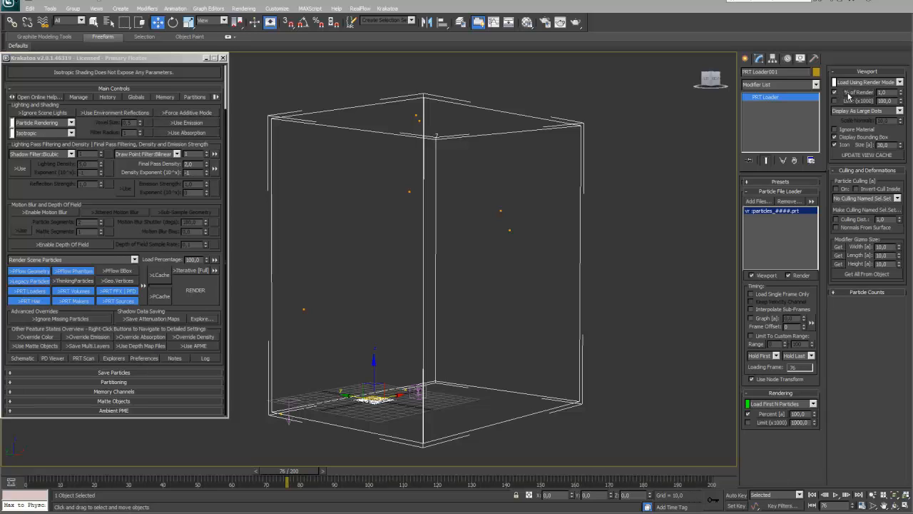
pyautogui.moveTo(890, 92); pyautogui.dragTo(868, 91)
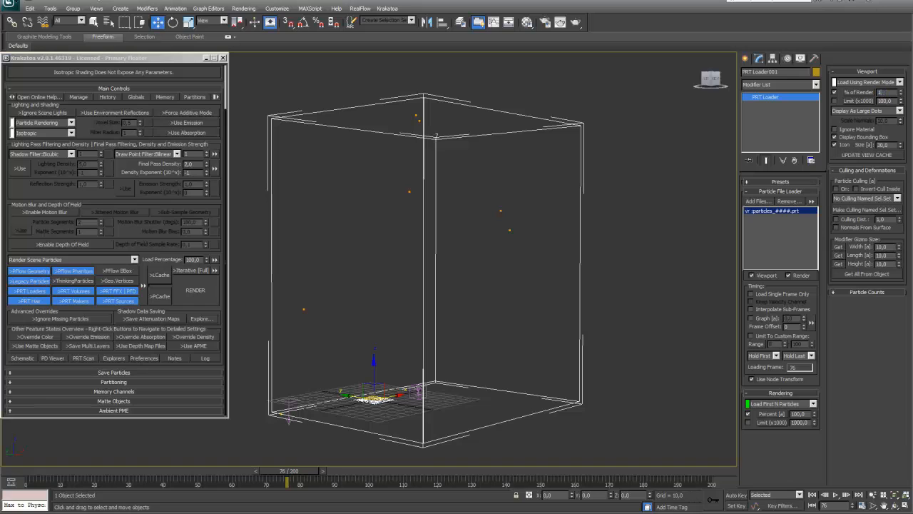
pyautogui.press('Return')
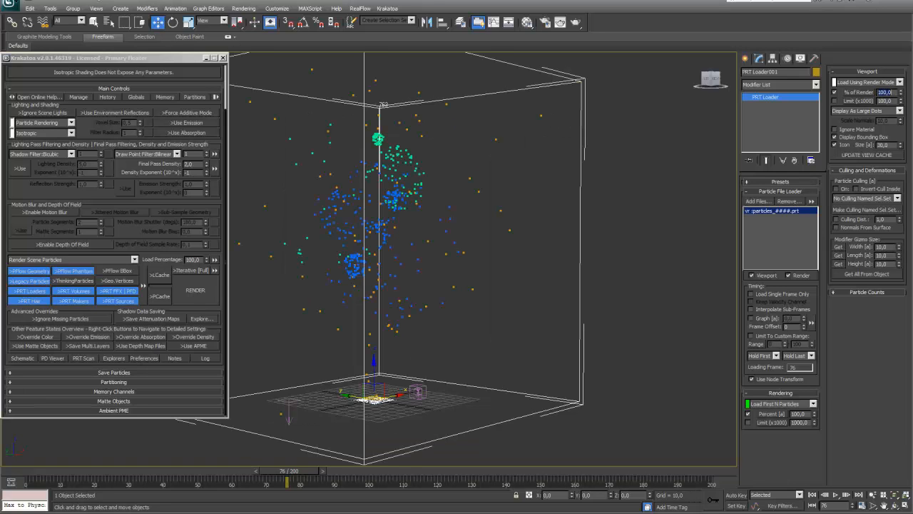
# - Try displaying the PRT Loader's particles as small dots, and return to large dots
pyautogui.click(900, 111)
pyautogui.click(876, 121)
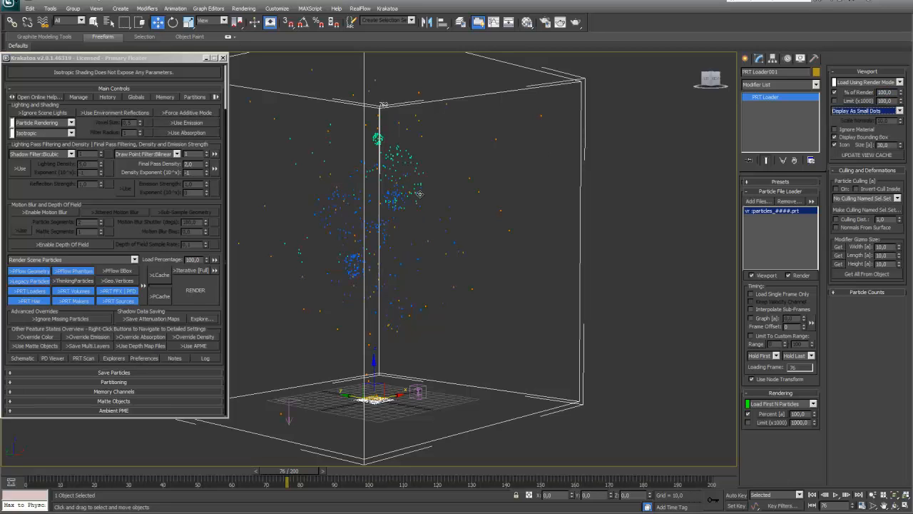
pyautogui.click(898, 111)
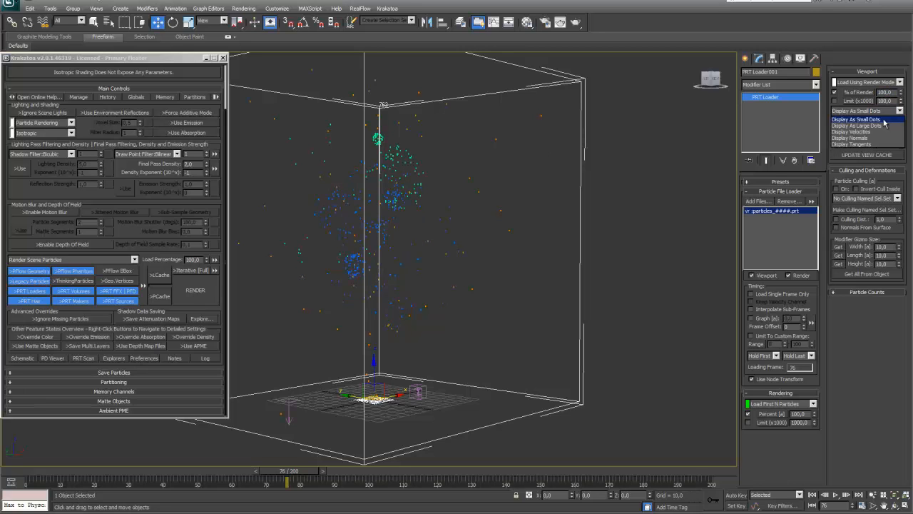
pyautogui.click(879, 128)
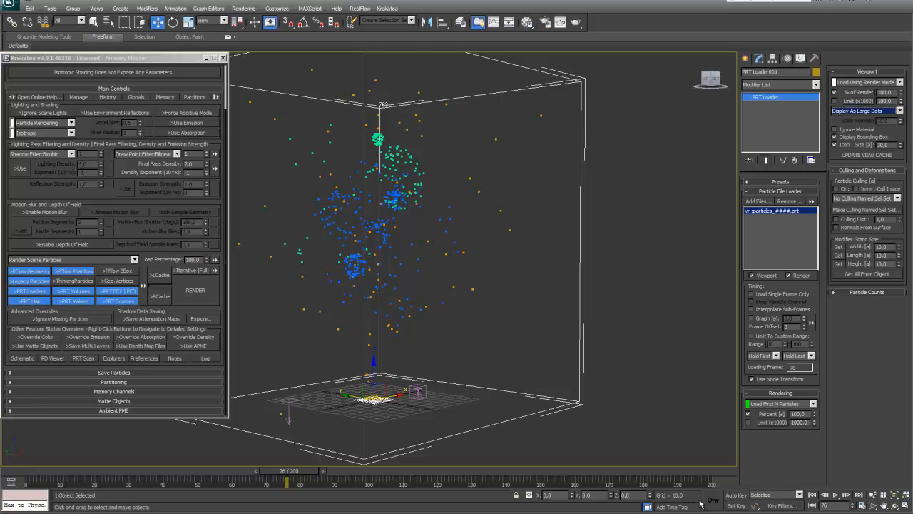
# - Play the loaded particle sequence from the first frame to check the firework
pyautogui.click(813, 494)
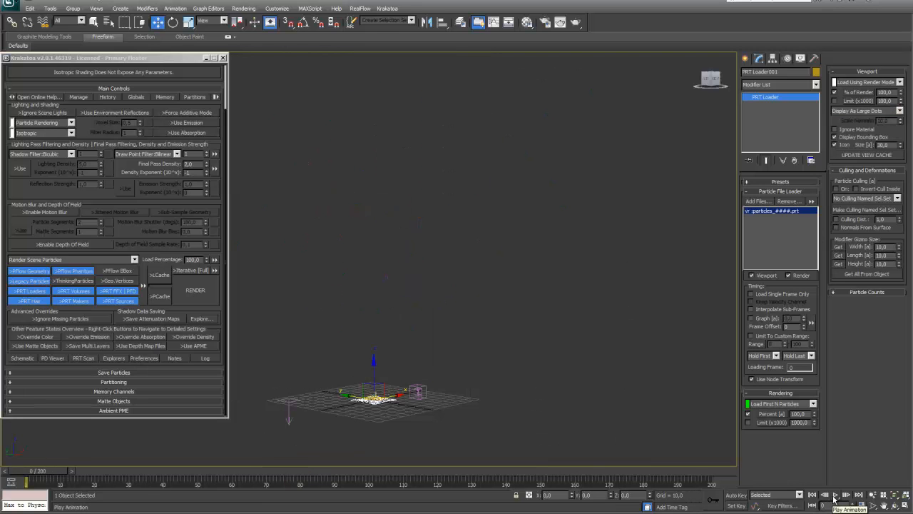
pyautogui.click(835, 496)
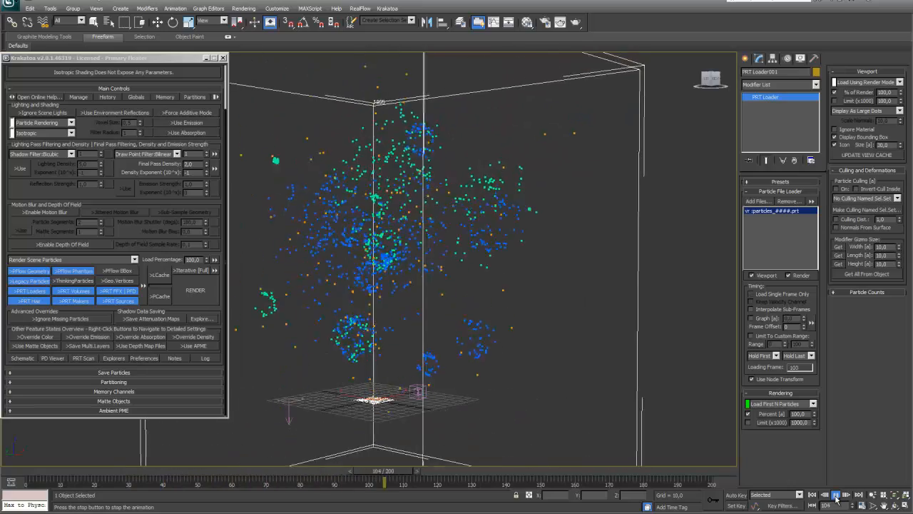
pyautogui.click(837, 495)
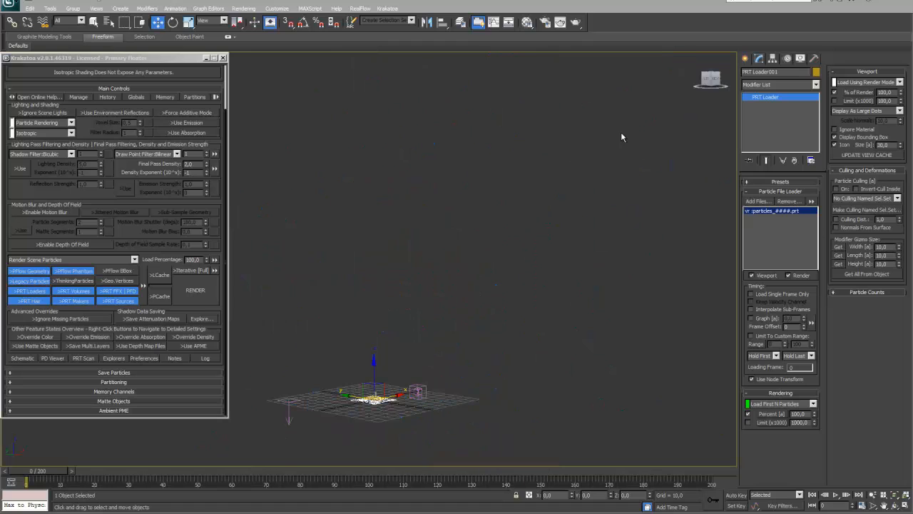
# - Create a GeoSphere with a radius of about 4.28 on the grid, beside the particle loader
pyautogui.click(747, 58)
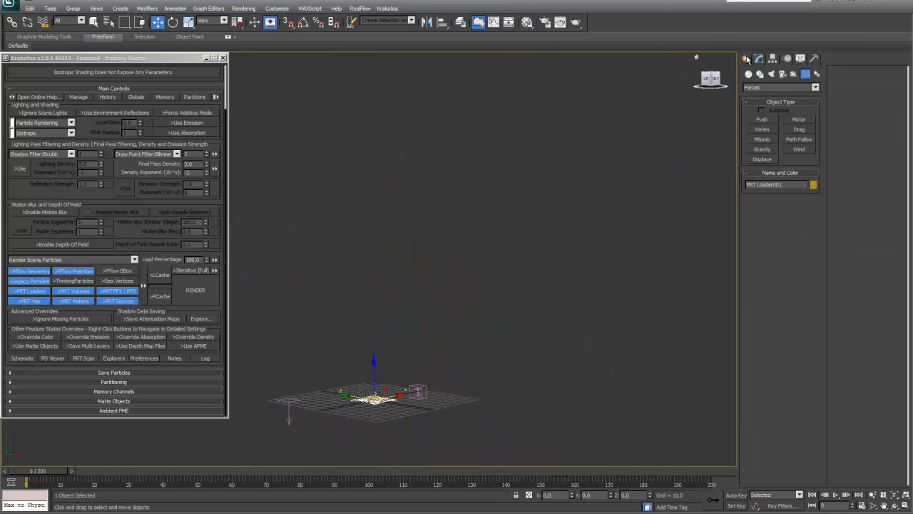
pyautogui.click(748, 75)
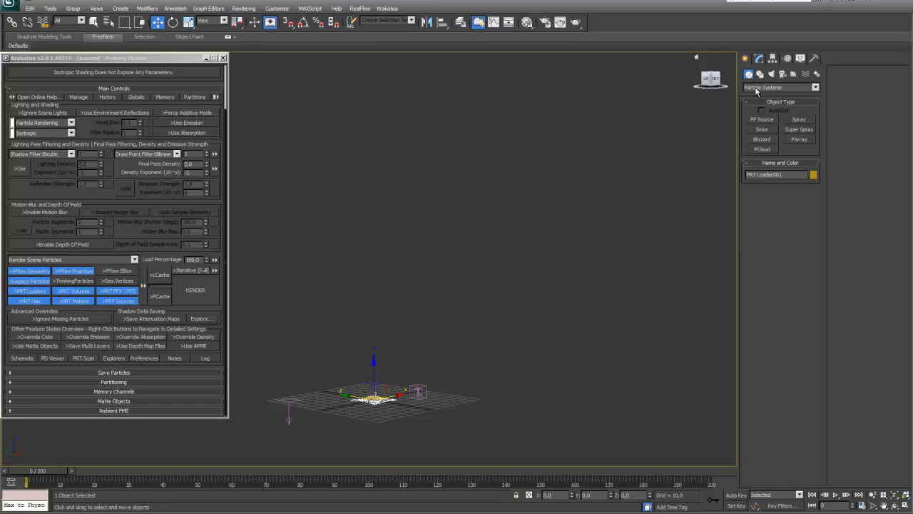
pyautogui.click(815, 87)
pyautogui.click(770, 96)
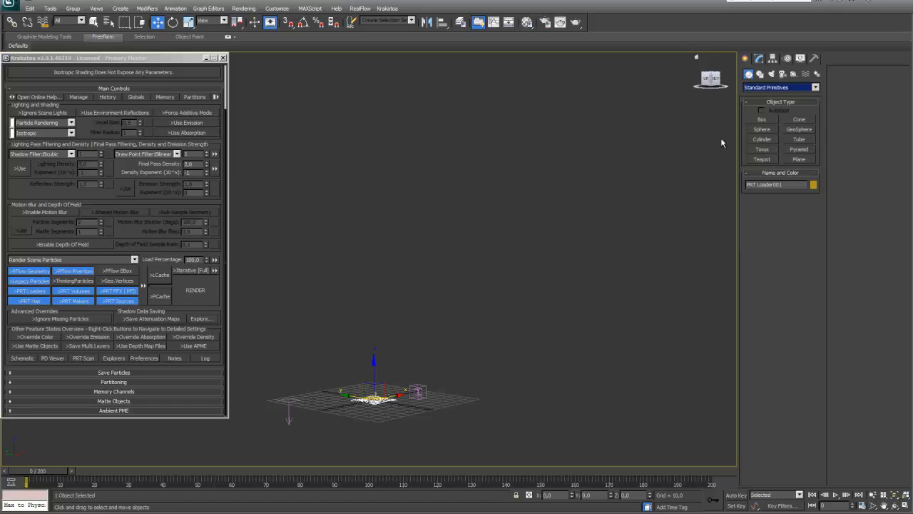
pyautogui.click(801, 130)
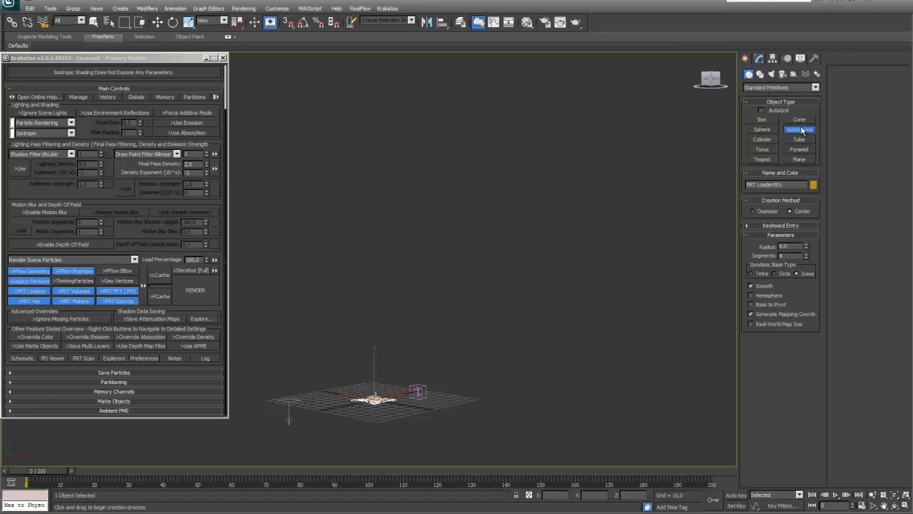
pyautogui.moveTo(310, 404)
pyautogui.mouseDown()
pyautogui.moveTo(318, 408)
pyautogui.moveTo(312, 403)
pyautogui.mouseUp()
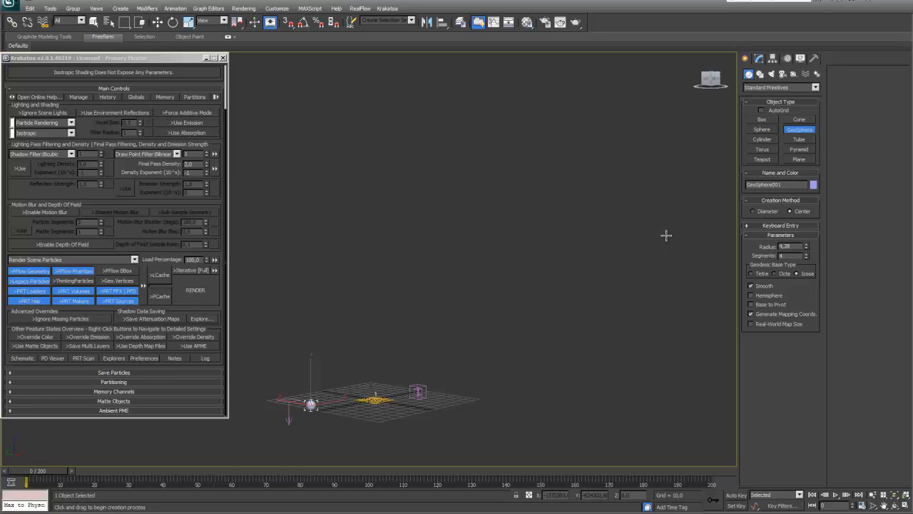
# - Set the GeoSphere's radius to 5 and its segments to 8
pyautogui.doubleClick(794, 245)
pyautogui.write('5')
pyautogui.press('Tab')
pyautogui.write('8')
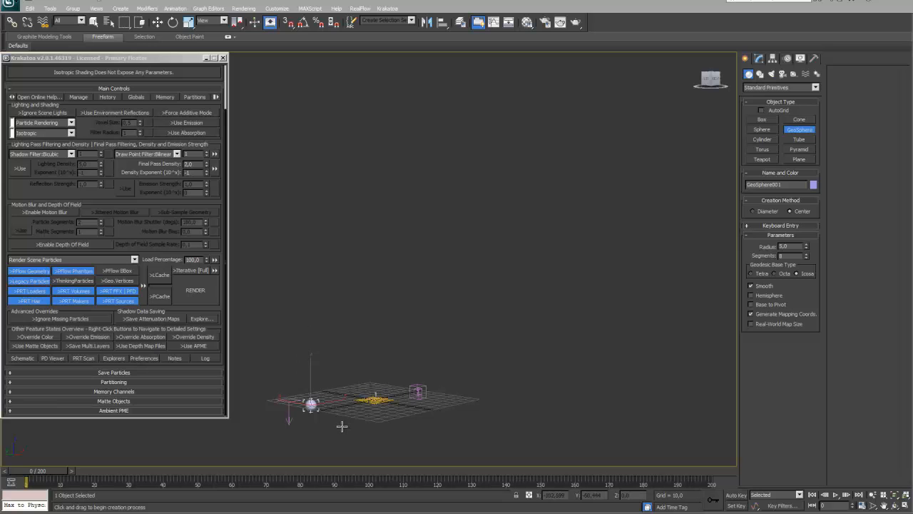
# - Create a Krakatoa PRT Volume from the selected GeoSphere
pyautogui.click(387, 8)
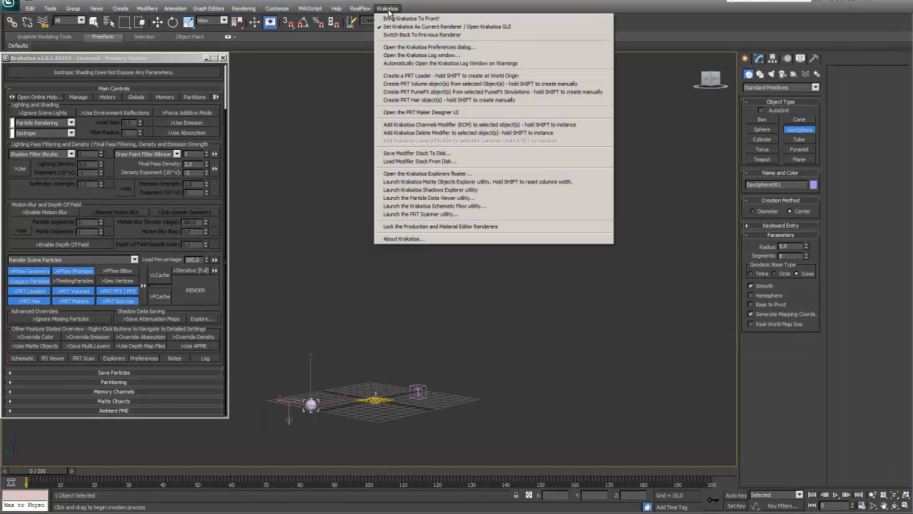
pyautogui.moveTo(360, 8)
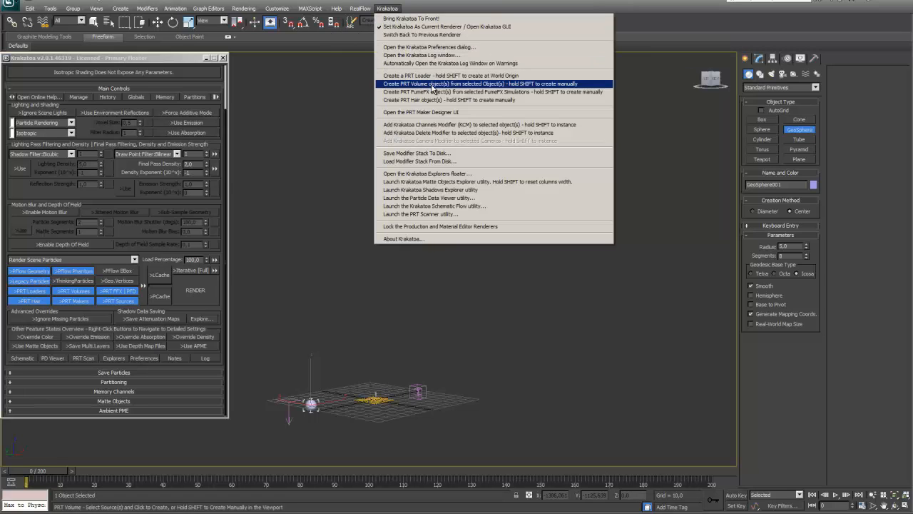
pyautogui.click(433, 86)
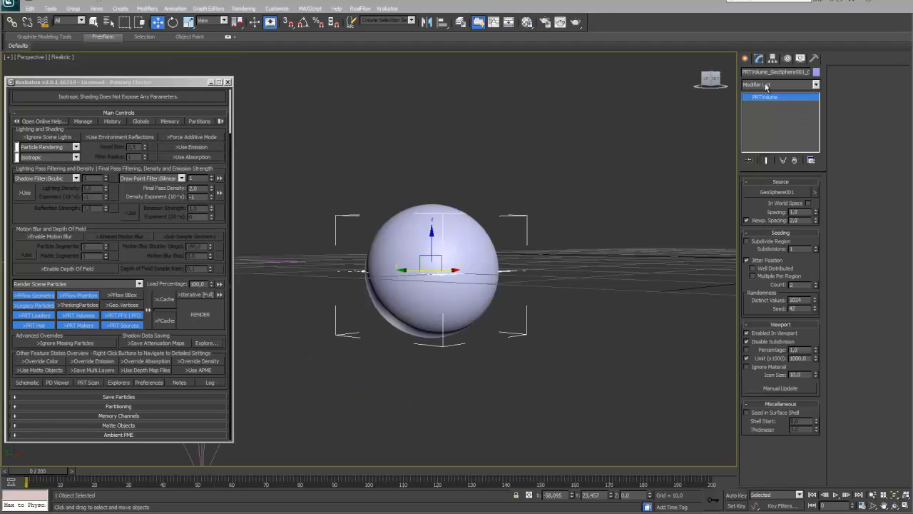
# - Adjust the PRT Volume's render and viewport spacing and its jitter seeding, with a multiple-per-region count of 10
pyautogui.doubleClick(797, 212)
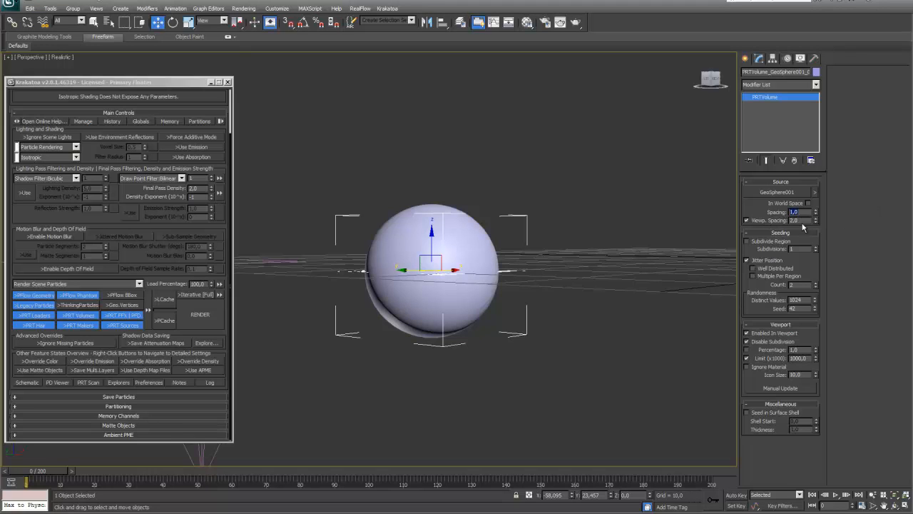
pyautogui.doubleClick(794, 220)
pyautogui.click(747, 261)
pyautogui.click(753, 277)
pyautogui.click(792, 284)
pyautogui.write('10')
# - Switch the viewport to Wireframe shading and add a Krakatoa PRT Cloner modifier to the PRT Loader
pyautogui.click(71, 57)
pyautogui.click(92, 112)
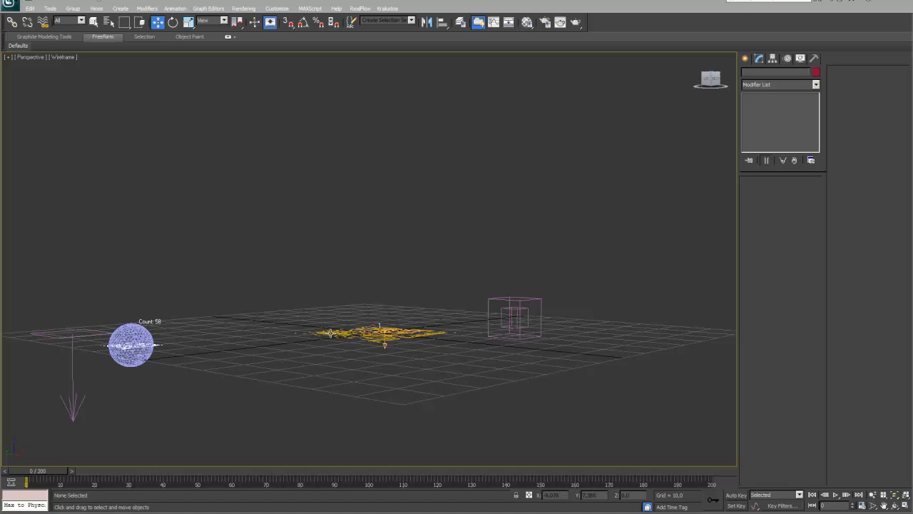
pyautogui.click(331, 334)
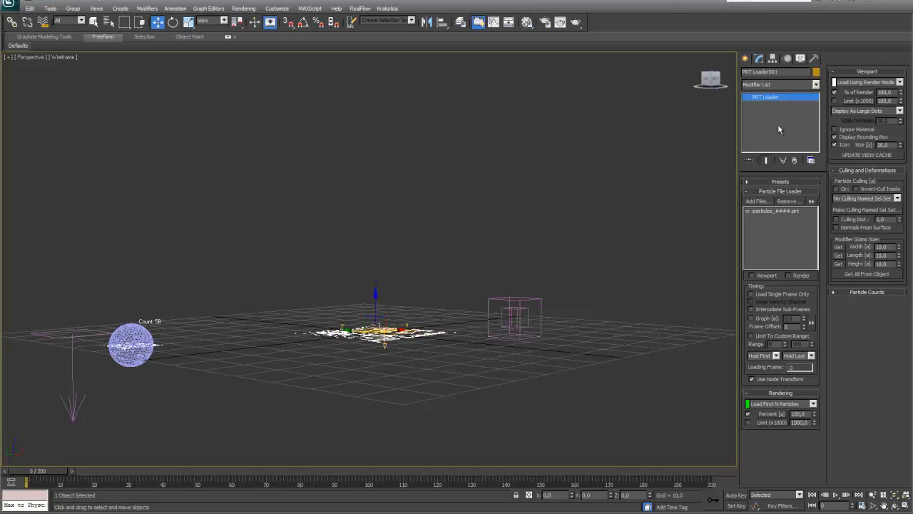
pyautogui.click(816, 85)
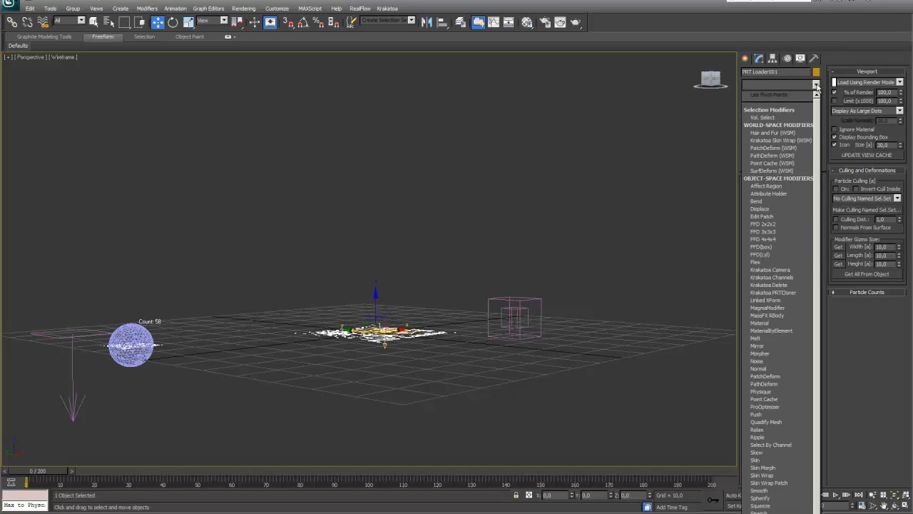
pyautogui.click(773, 292)
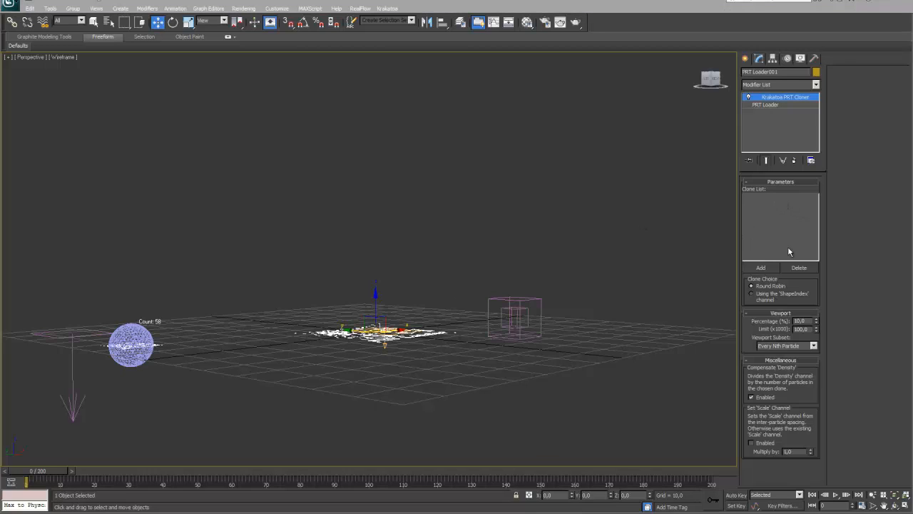
# - Add the GeoSphere's PRT Volume to the cloner's clone list and disable density compensation
pyautogui.click(761, 268)
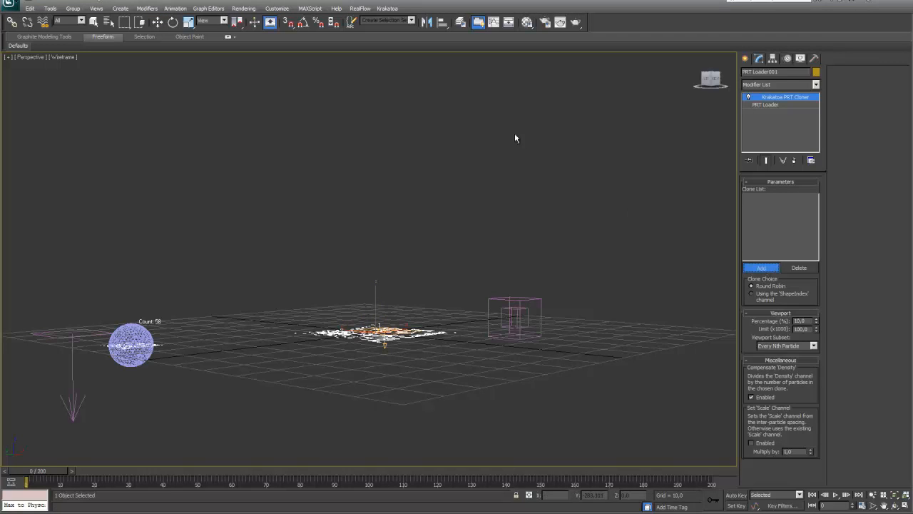
pyautogui.click(160, 344)
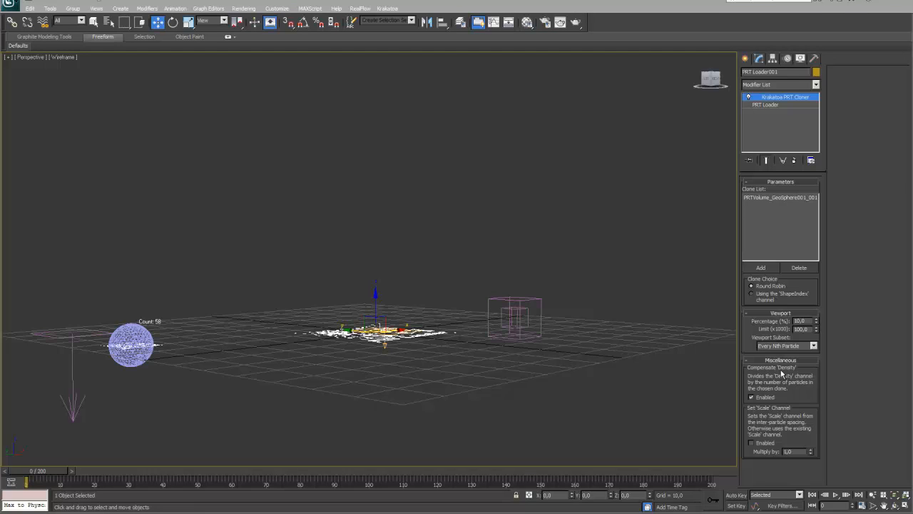
pyautogui.click(751, 397)
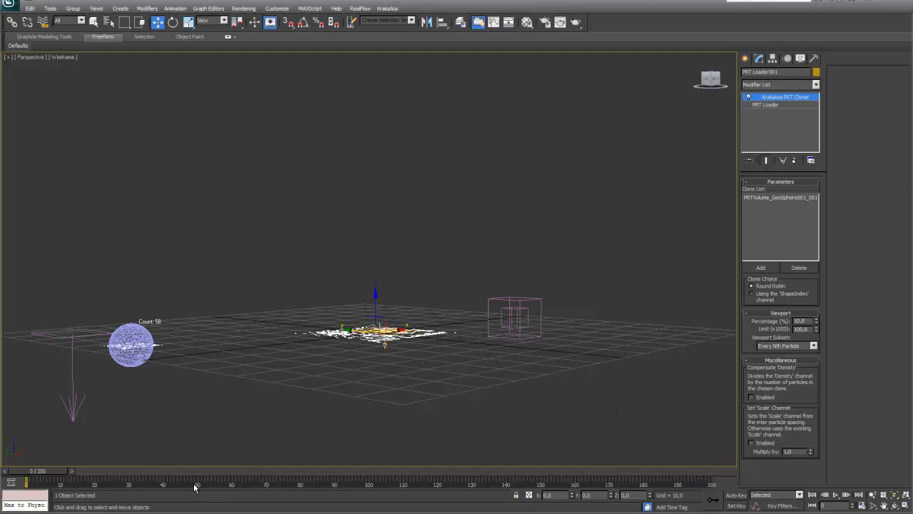
# - Set the PRT Cloner's viewport percentage to 100 and check the clones across the early frames
pyautogui.moveTo(30, 472); pyautogui.dragTo(144, 474)
pyautogui.press('w')
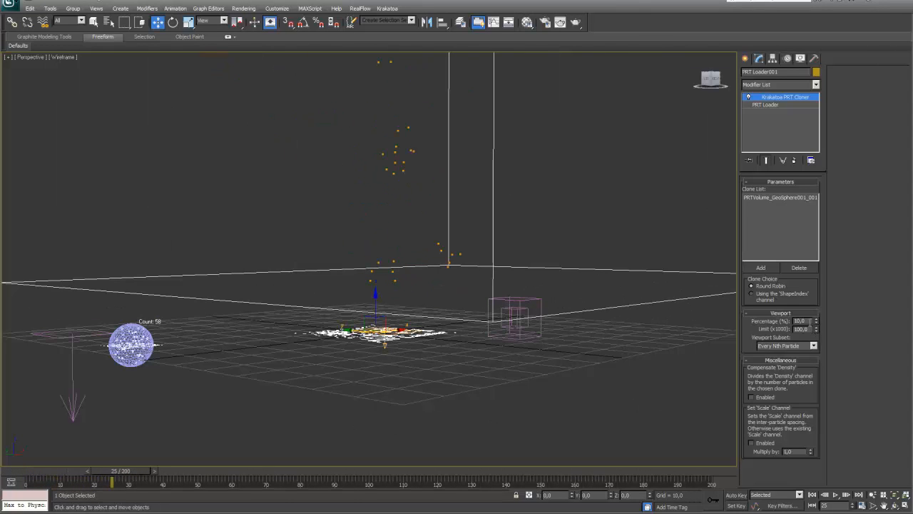
pyautogui.doubleClick(801, 320)
pyautogui.write('1')
pyautogui.press('Return')
pyautogui.moveTo(120, 471); pyautogui.dragTo(164, 470)
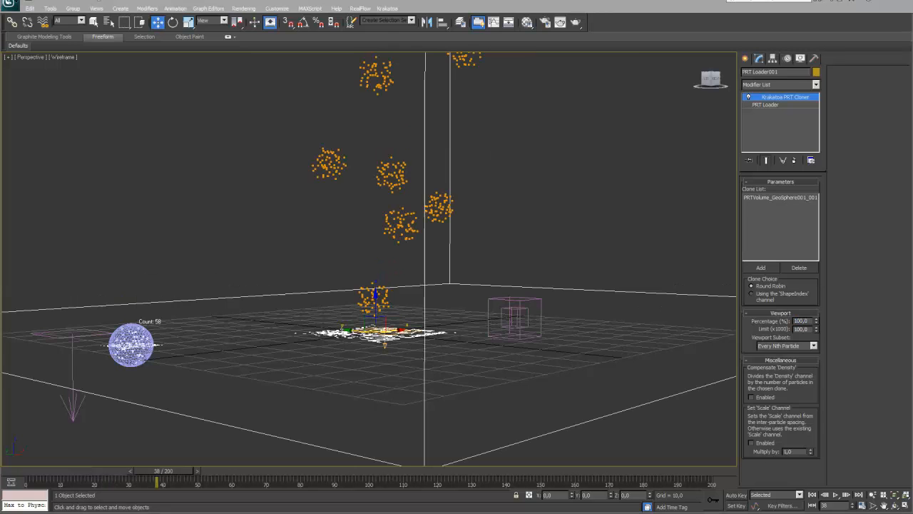
# - Play the animation from the first frame to check the cloned particle bursts
pyautogui.click(812, 495)
pyautogui.click(836, 494)
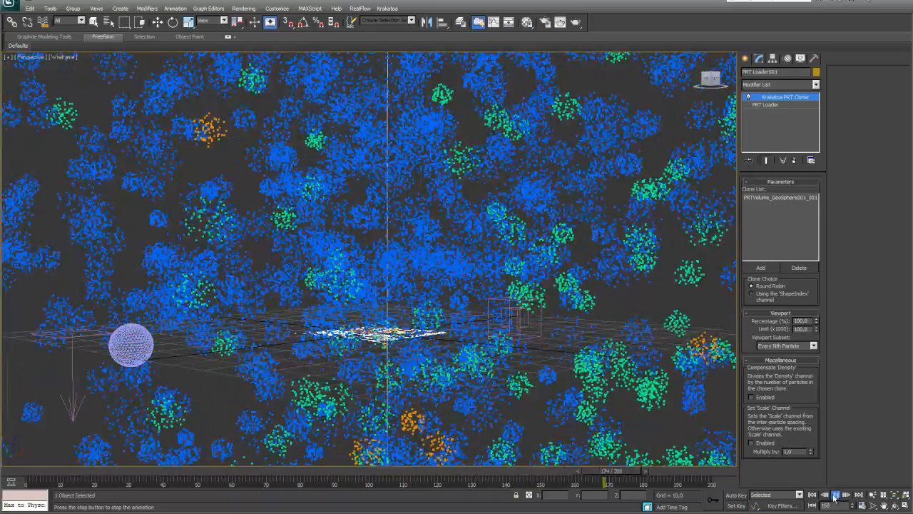
pyautogui.click(836, 494)
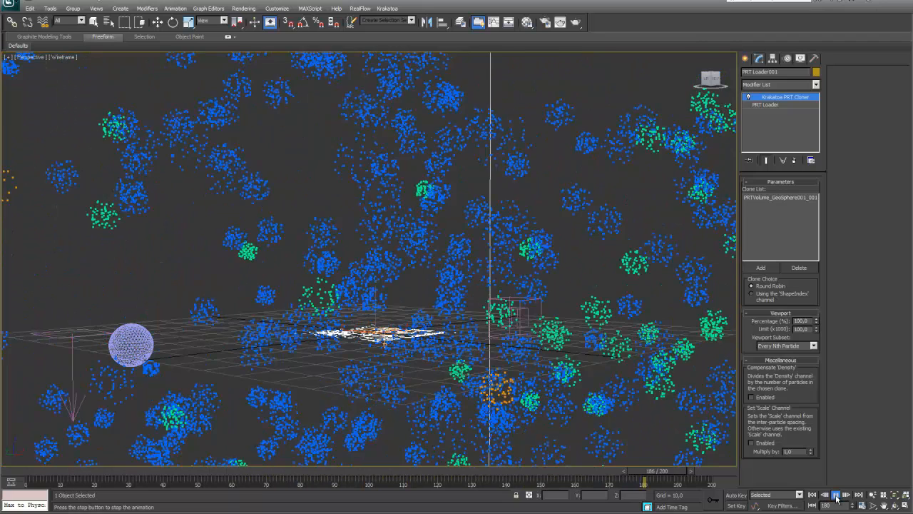
pyautogui.press('w')
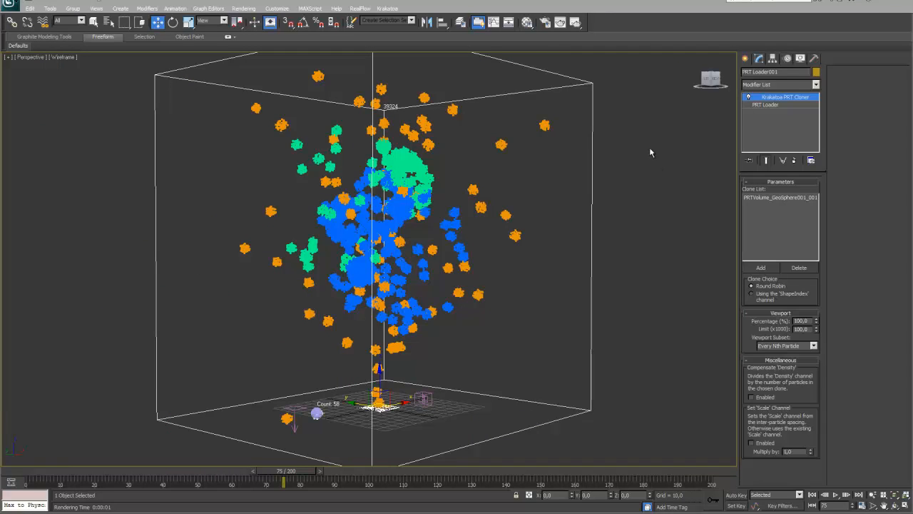
# - Create a standard Target Spot light aimed at the particle burst and render the current frame in Krakatoa
pyautogui.click(745, 59)
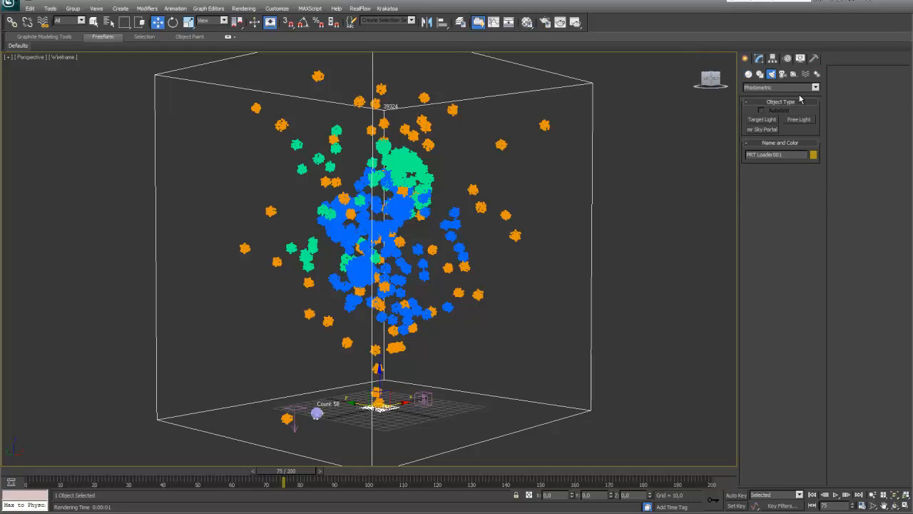
pyautogui.click(816, 87)
pyautogui.click(746, 102)
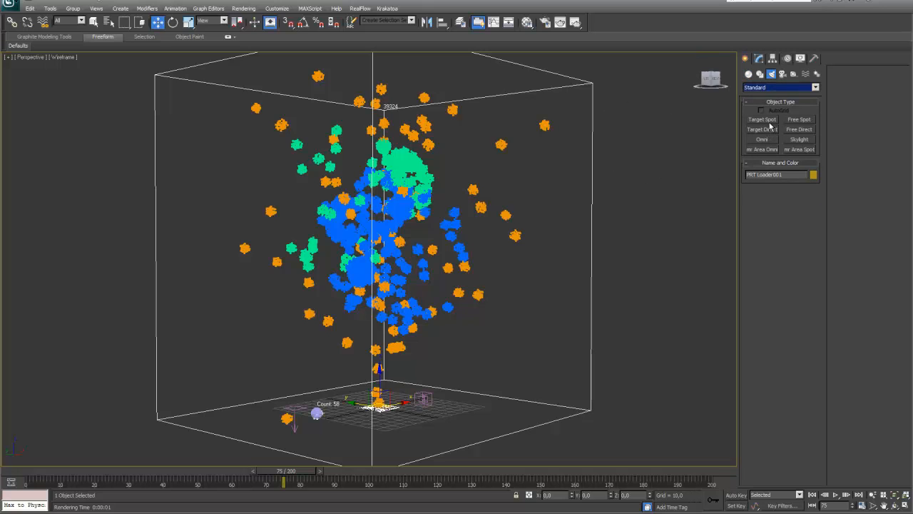
pyautogui.click(764, 120)
pyautogui.moveTo(609, 204); pyautogui.dragTo(488, 274)
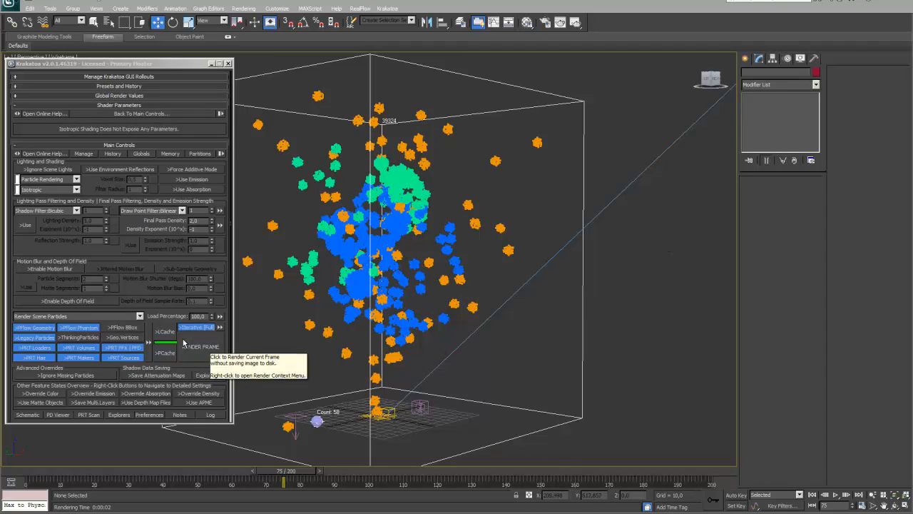
pyautogui.click(200, 348)
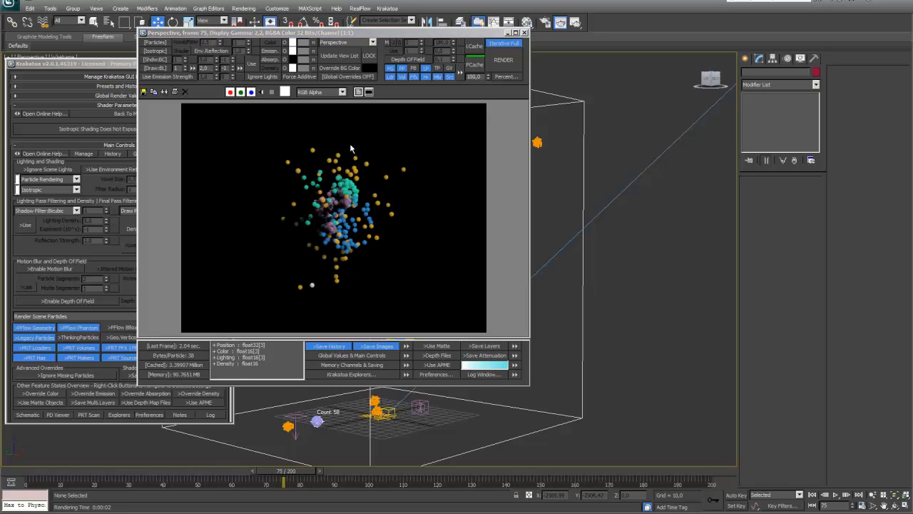
pyautogui.click(525, 33)
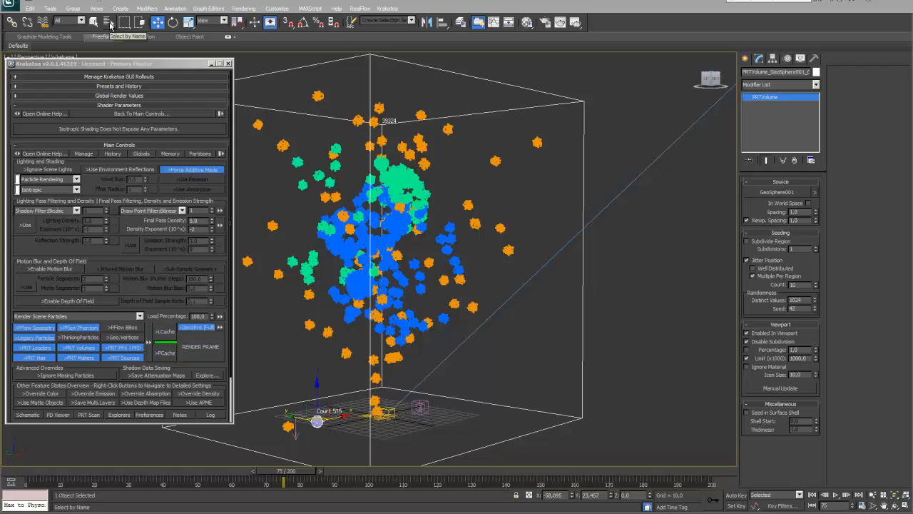
# - Select the GeoSphere's PRT Volume and render in Force Additive Mode with final pass density 5.0 and density exponent -2
pyautogui.click(107, 22)
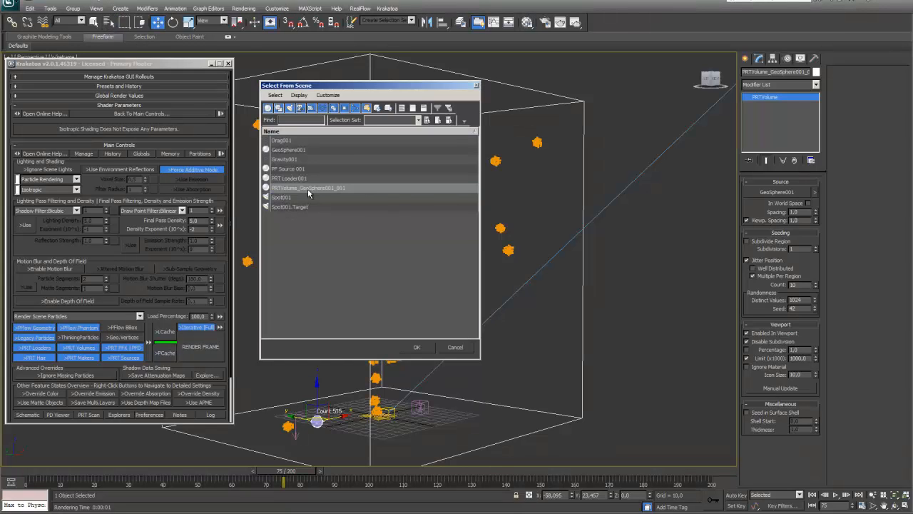
pyautogui.click(418, 349)
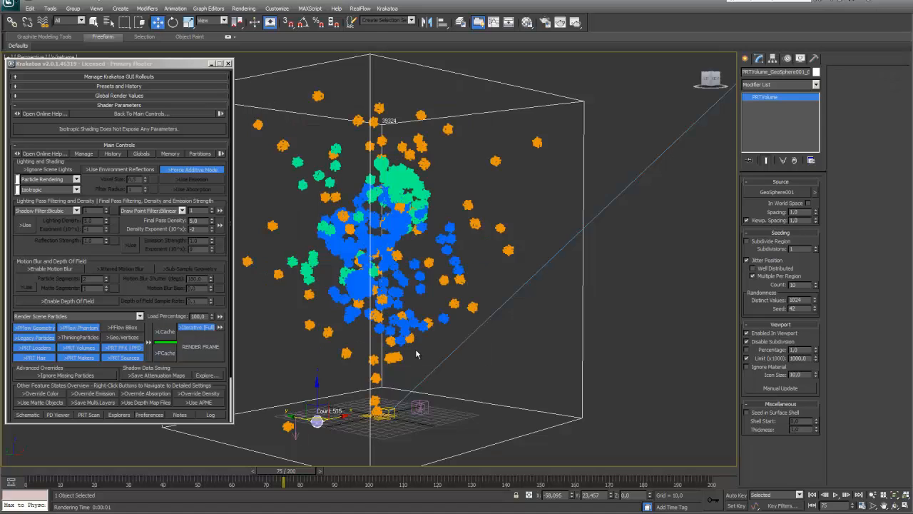
pyautogui.click(208, 348)
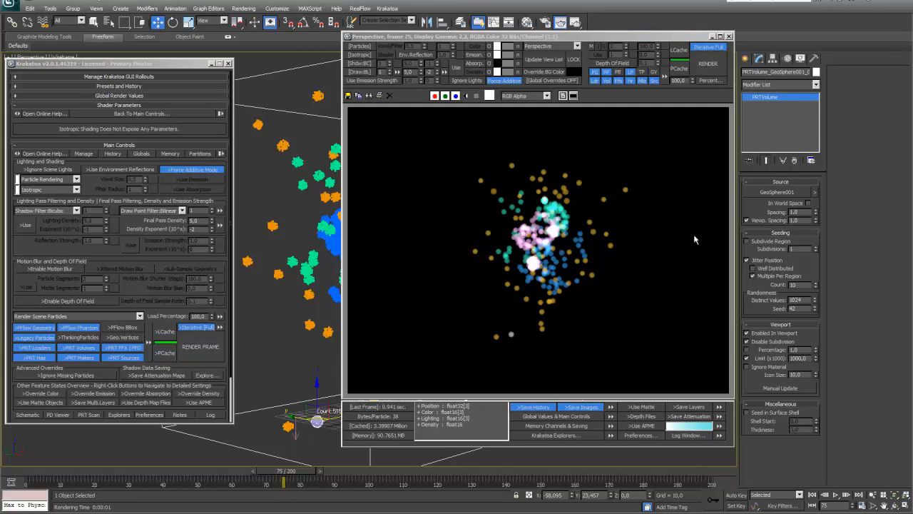
# - Set the PRT Volume's spacing to 5.0 and render the frame to test sparser clones
pyautogui.moveTo(799, 212); pyautogui.dragTo(778, 211)
pyautogui.write('5,0')
pyautogui.click(189, 348)
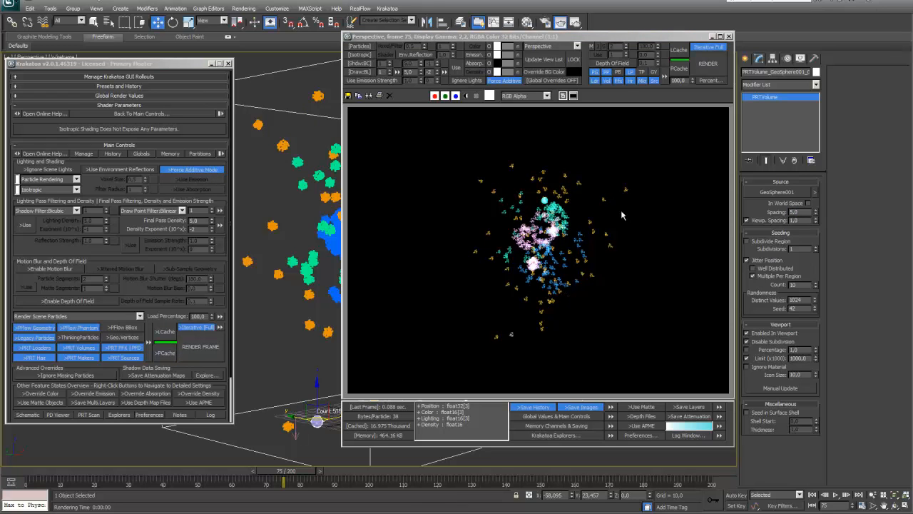
# - Compare renders of the PRT Volume with Jitter Position off, then on without and with Multiple Per Region
pyautogui.click(747, 260)
pyautogui.click(191, 347)
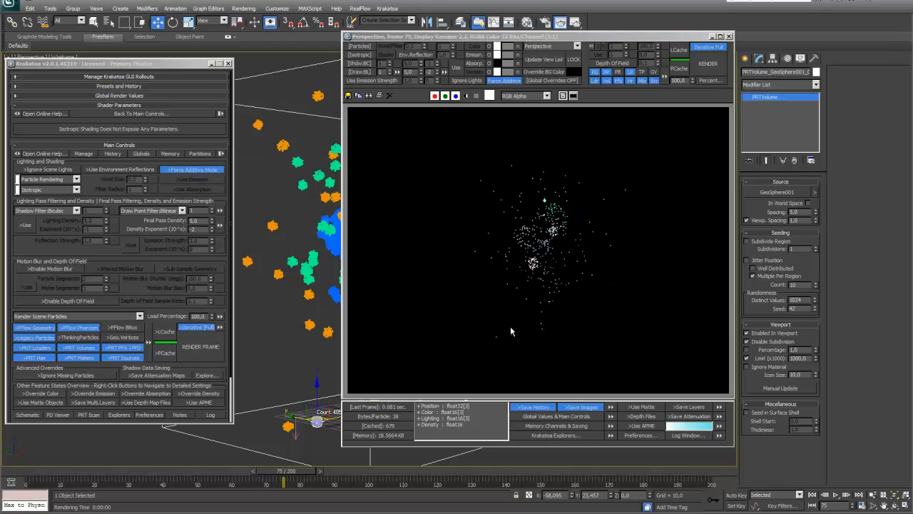
pyautogui.click(747, 260)
pyautogui.click(203, 354)
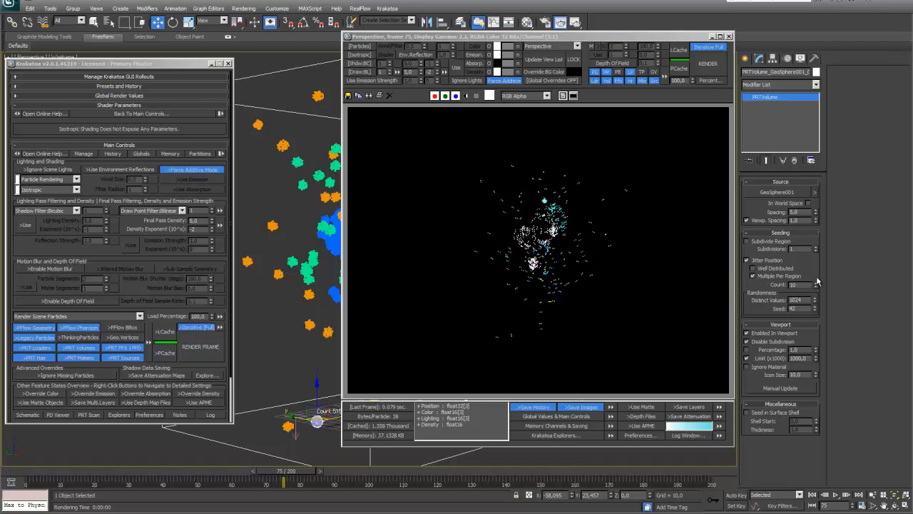
pyautogui.click(189, 348)
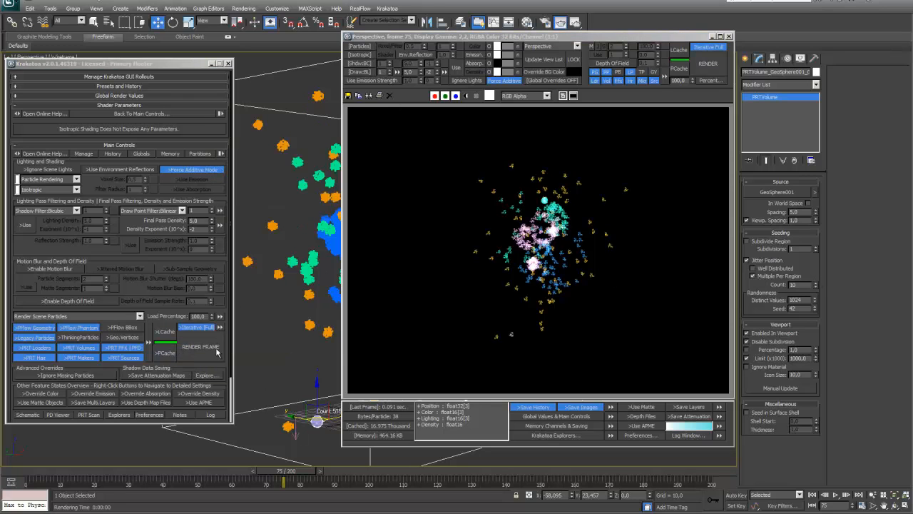
# - Return the PRT Volume's spacing to 1.0 and render the frame again
pyautogui.doubleClick(796, 212)
pyautogui.write('1,0')
pyautogui.click(209, 352)
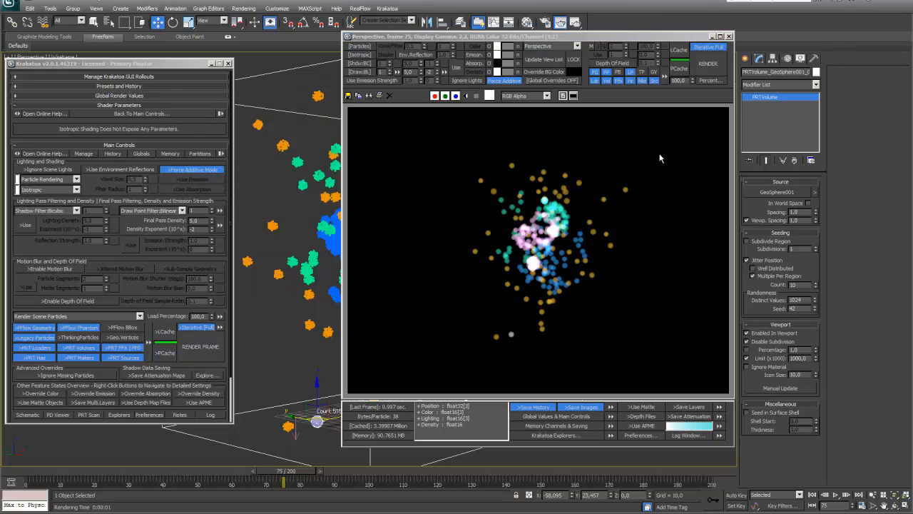
pyautogui.click(729, 36)
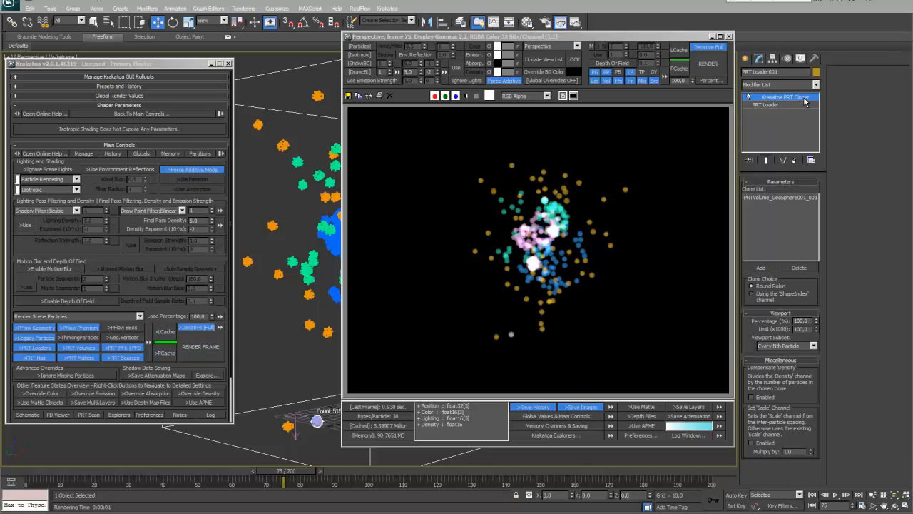
# - Try the PRT Cloner's Set 'Scale' Channel option on the PRT Loader and render the frame
pyautogui.click(751, 445)
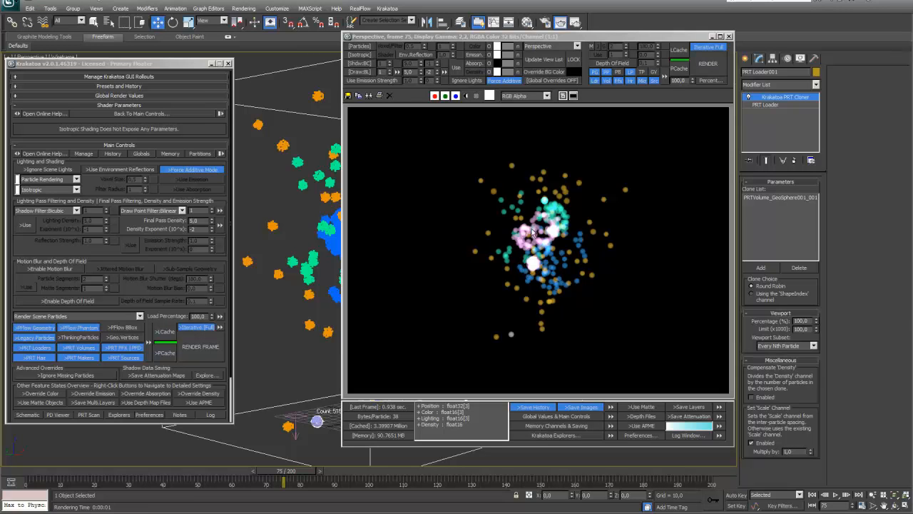
pyautogui.click(200, 347)
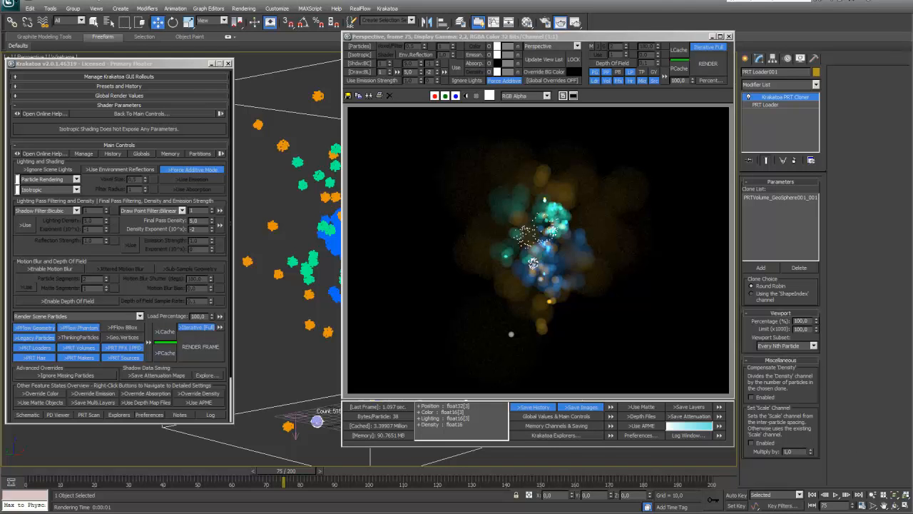
pyautogui.click(729, 36)
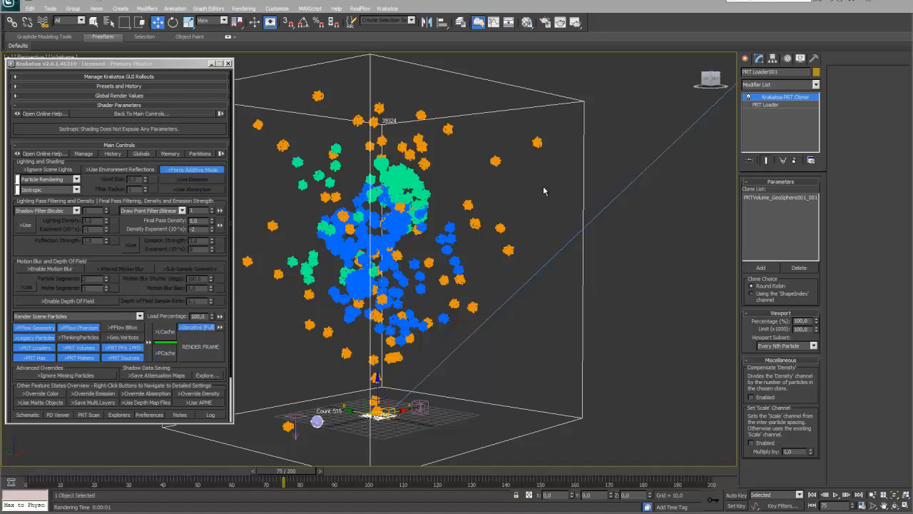
# - Add a MagmaModifier between the PRT Loader and the PRT Cloner and open its Magma editor
pyautogui.click(768, 105)
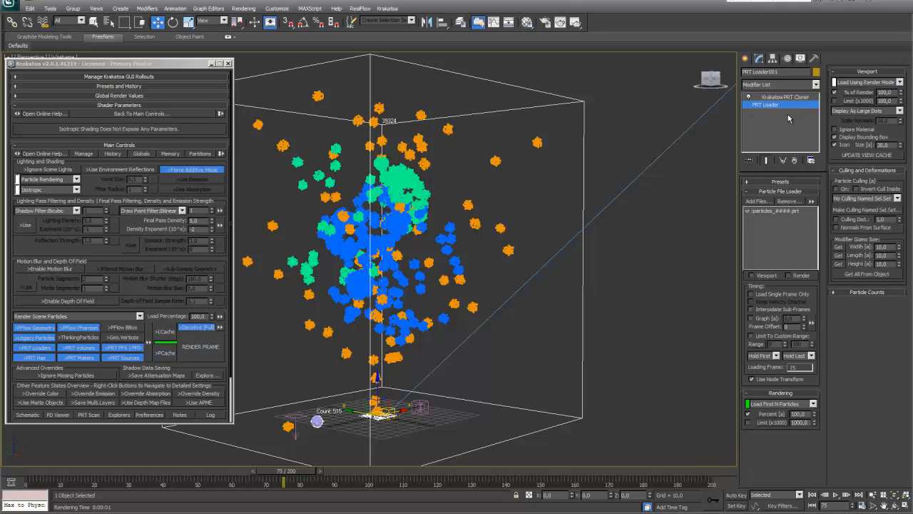
pyautogui.click(816, 85)
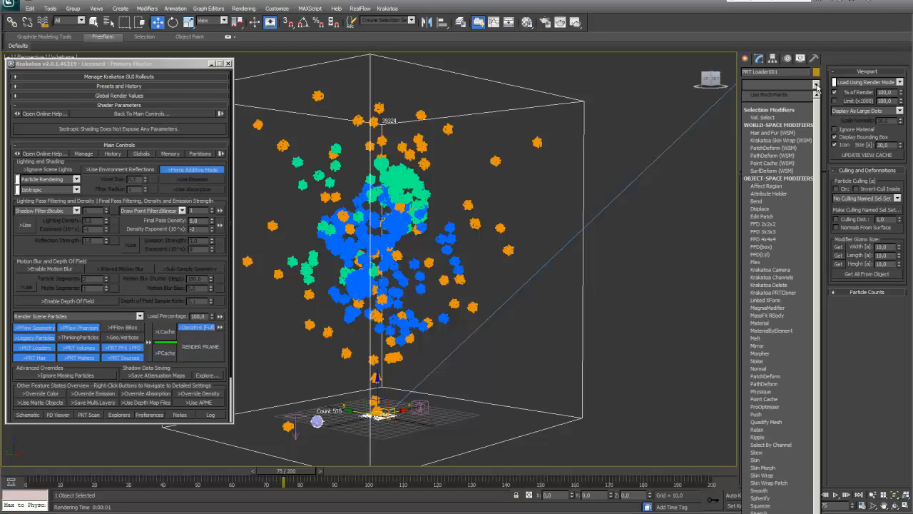
pyautogui.click(789, 309)
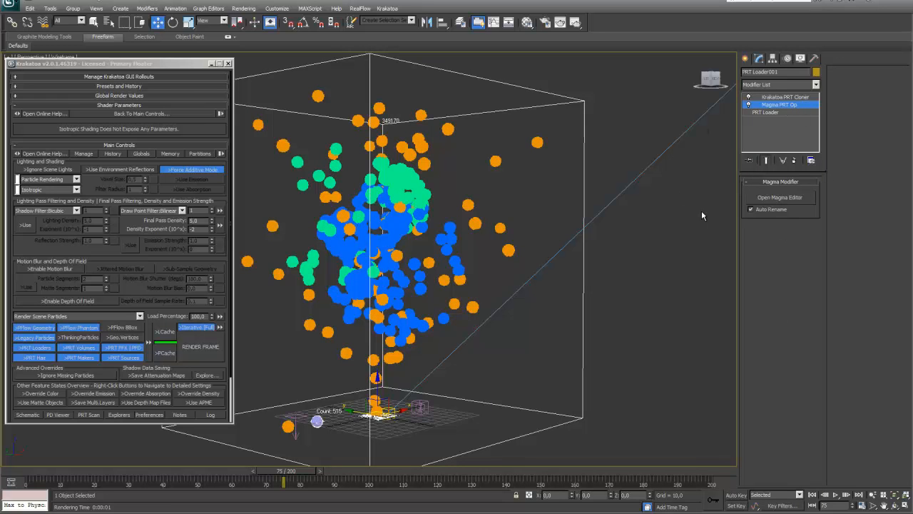
pyautogui.click(780, 197)
pyautogui.moveTo(722, 76); pyautogui.dragTo(649, 92)
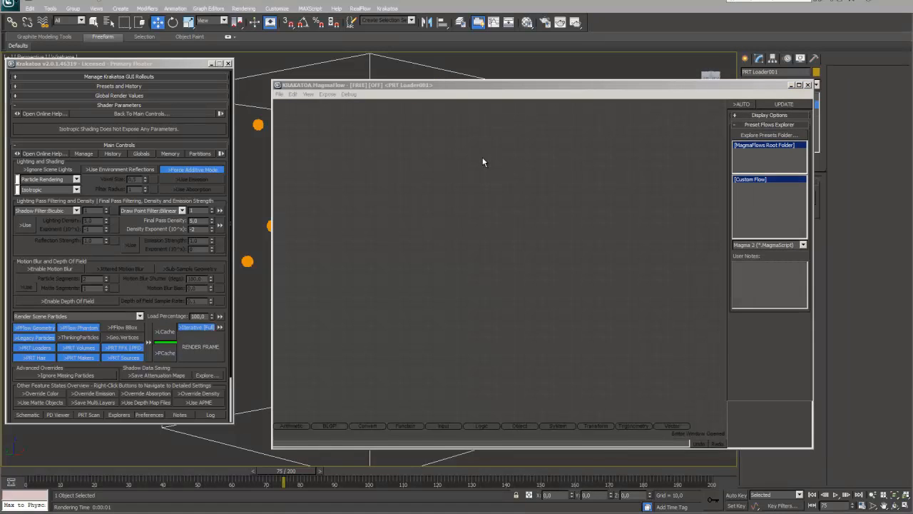
# - Create an output node in the Magma flow and set its channel to Density
pyautogui.rightClick(483, 158)
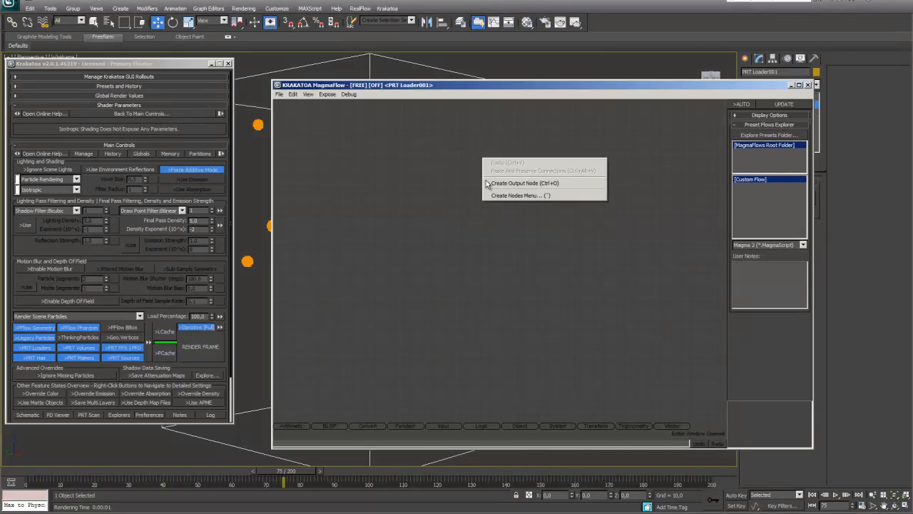
pyautogui.click(508, 182)
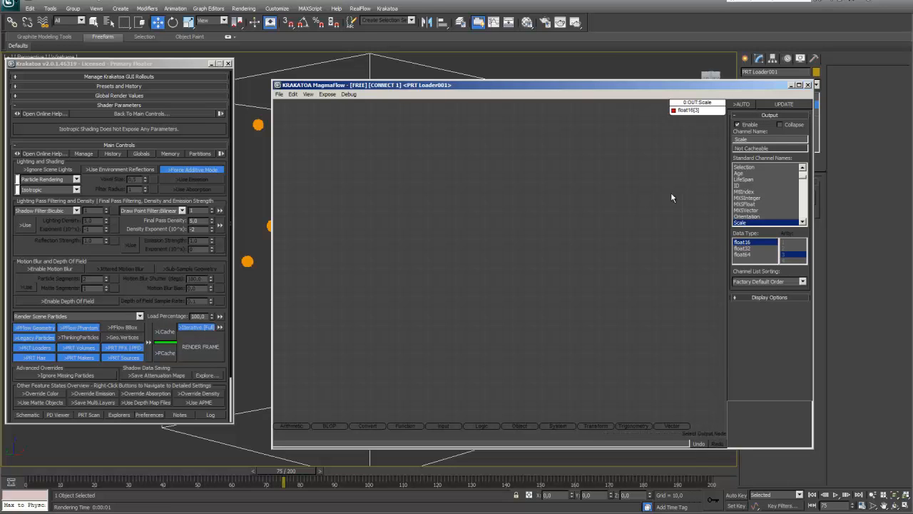
pyautogui.click(804, 178)
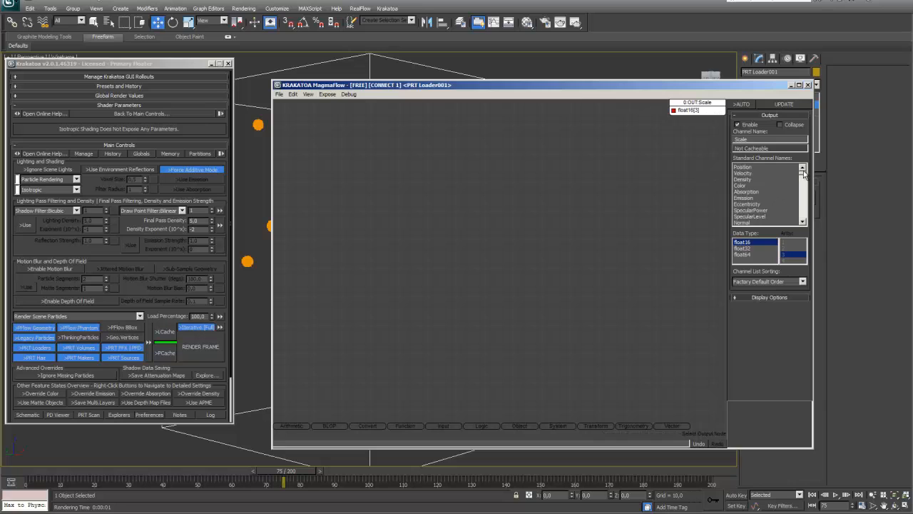
pyautogui.click(748, 179)
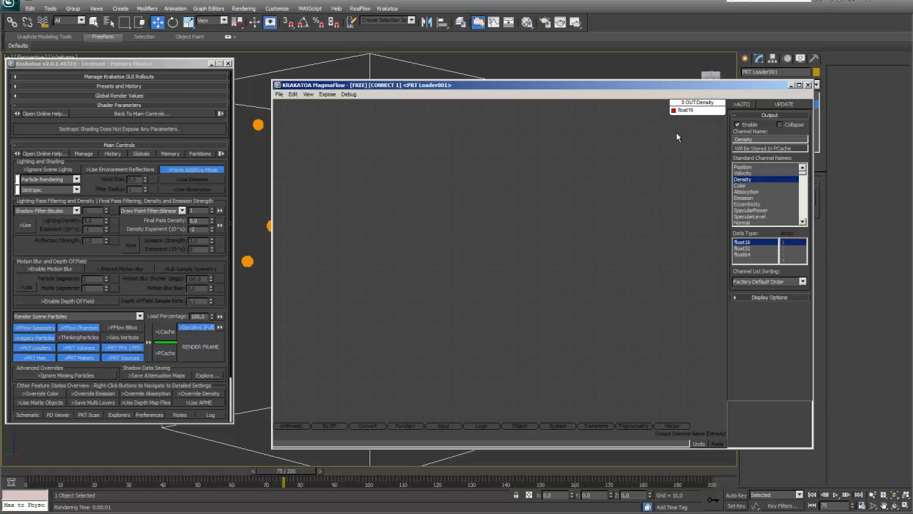
pyautogui.click(470, 369)
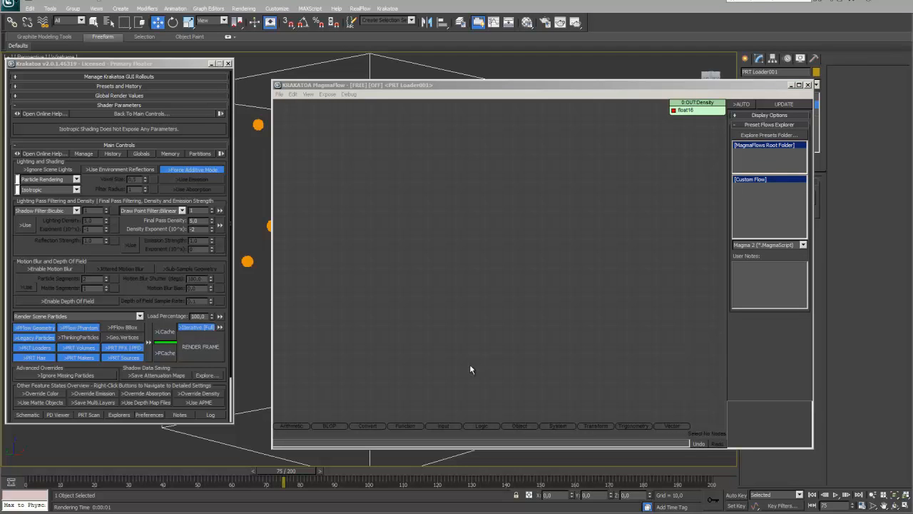
# - Add two InputChannel nodes to the Magma flow, one above the other
pyautogui.click(440, 426)
pyautogui.moveTo(440, 422); pyautogui.dragTo(377, 226)
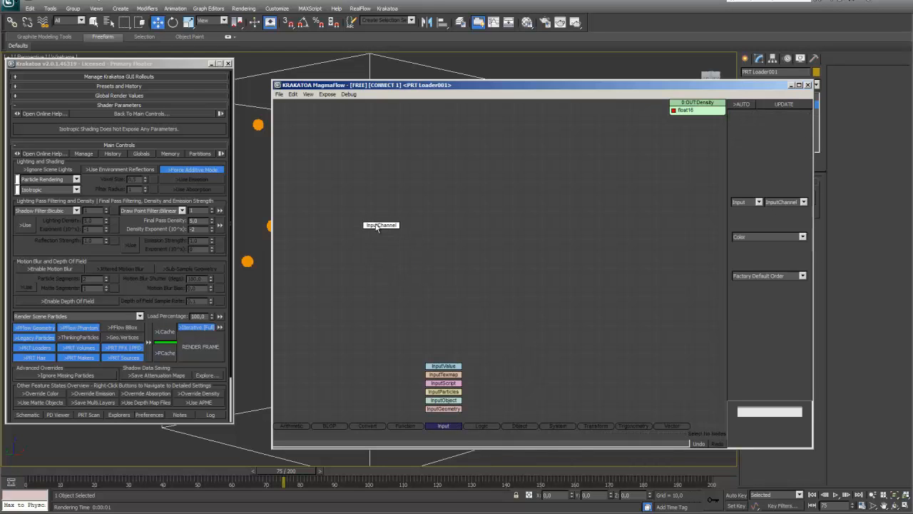
pyautogui.click(444, 426)
pyautogui.moveTo(444, 420); pyautogui.dragTo(484, 330)
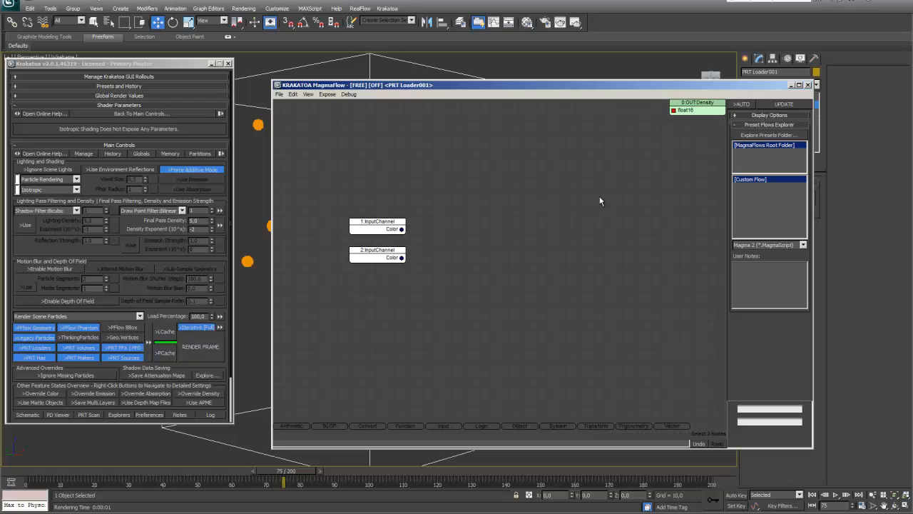
pyautogui.click(485, 205)
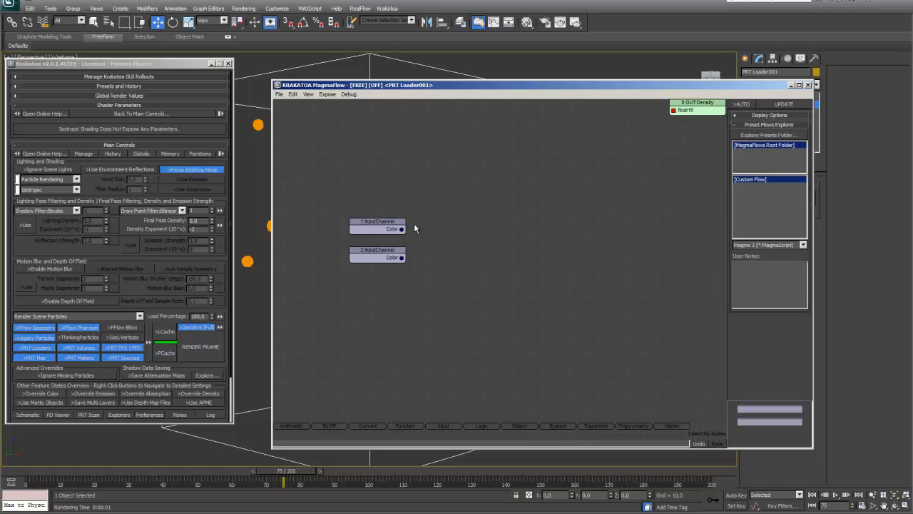
# - Set the upper InputChannel node to the Age channel and the lower one to LifeSpan
pyautogui.click(376, 229)
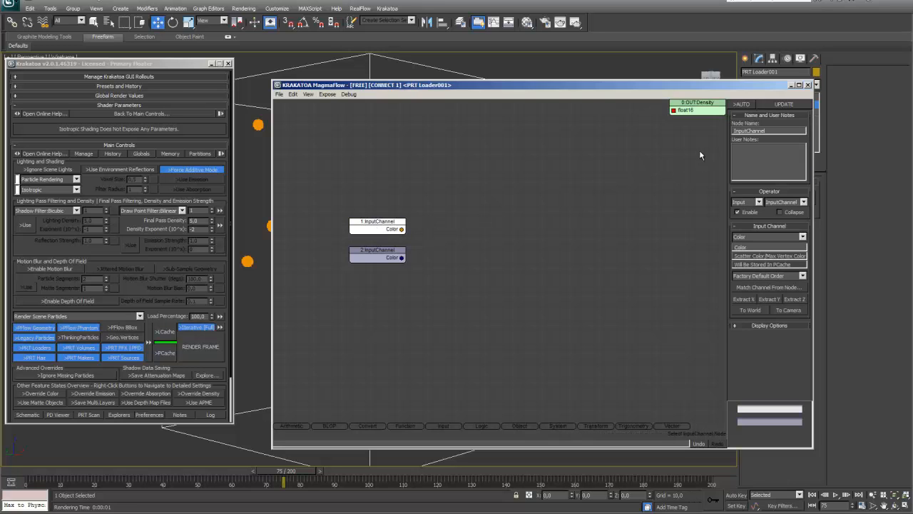
pyautogui.click(802, 237)
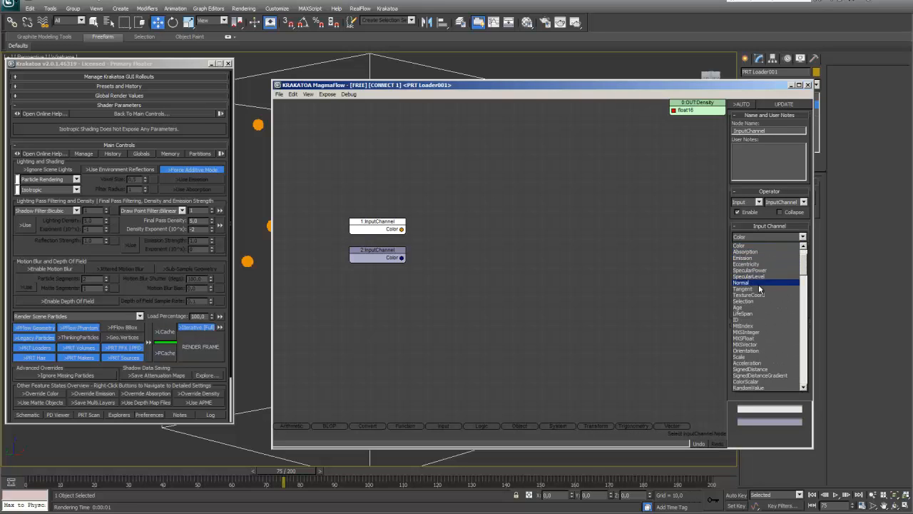
pyautogui.click(751, 308)
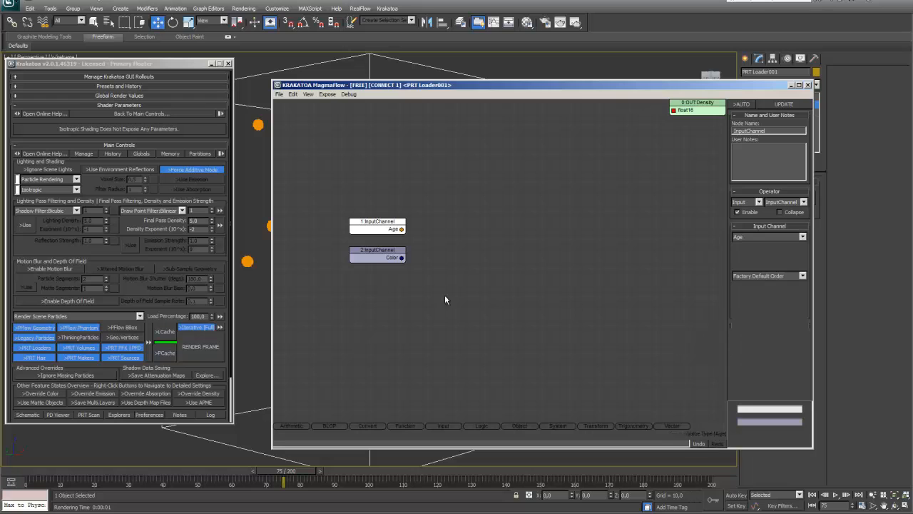
pyautogui.click(381, 262)
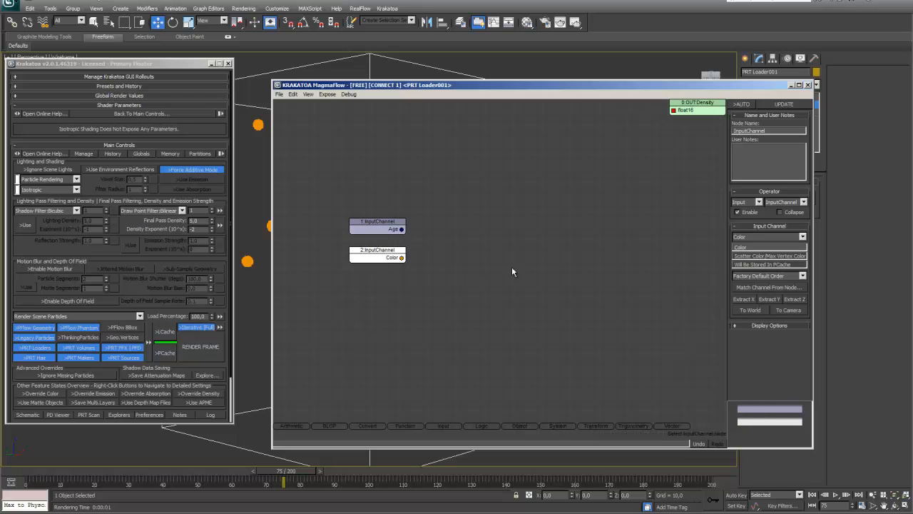
pyautogui.click(802, 237)
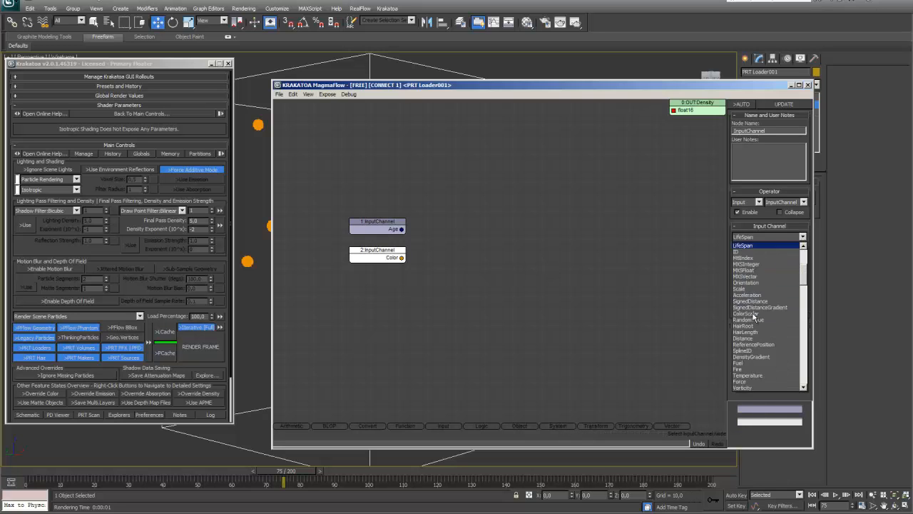
pyautogui.click(743, 314)
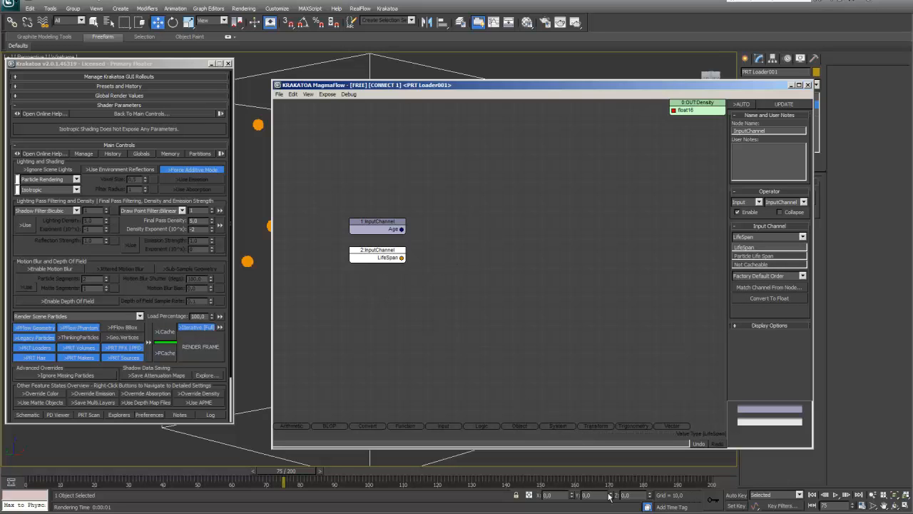
# - Add two ToFloat nodes to the Magma flow beside the Age and LifeSpan InputChannel nodes
pyautogui.click(450, 342)
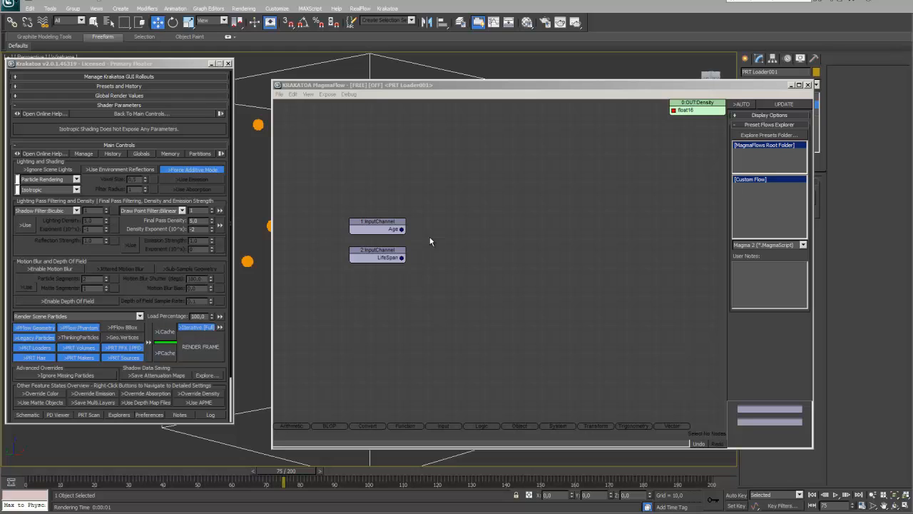
pyautogui.click(372, 425)
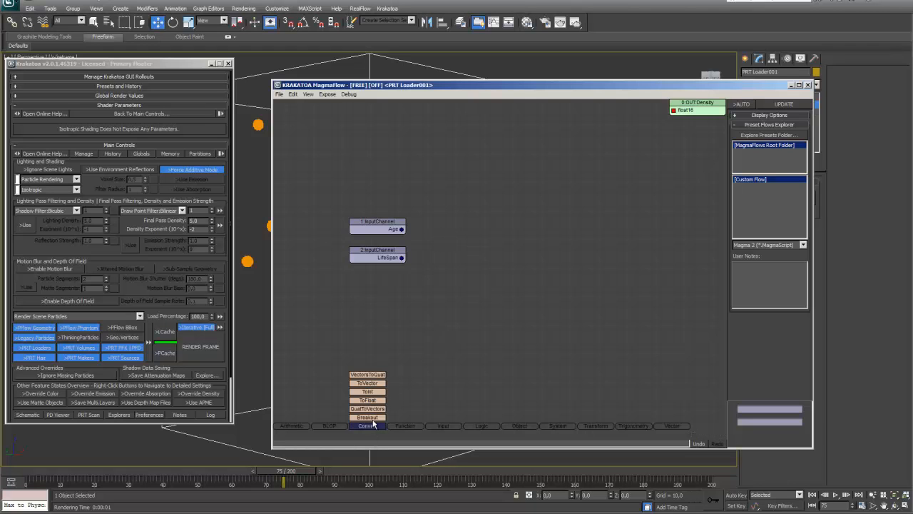
pyautogui.moveTo(368, 400); pyautogui.dragTo(458, 225)
pyautogui.click(376, 426)
pyautogui.moveTo(379, 403); pyautogui.dragTo(455, 263)
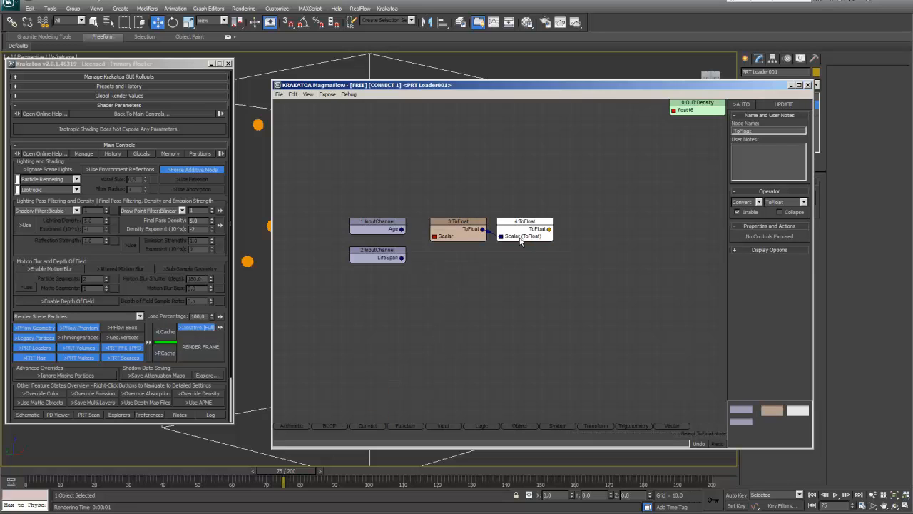
pyautogui.moveTo(521, 235); pyautogui.dragTo(525, 259)
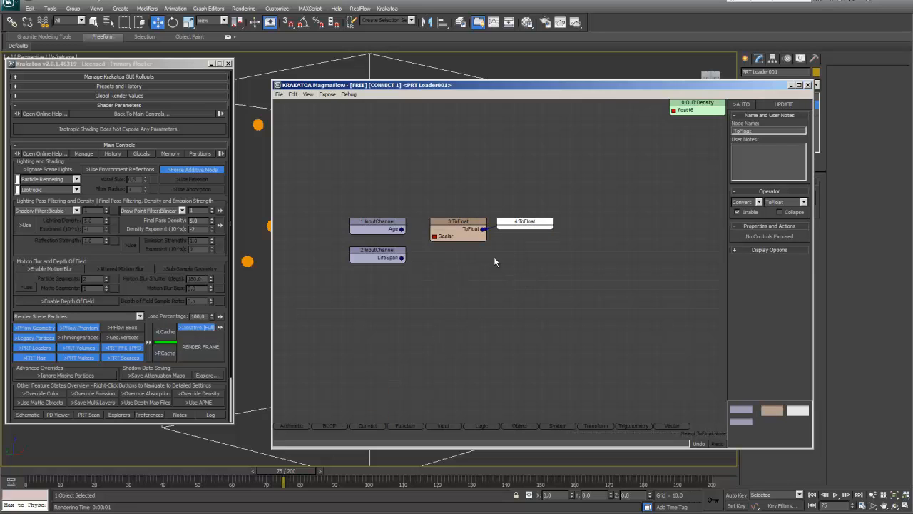
# - Wire Age into the upper ToFloat node and LifeSpan into the lower one, removing the link between the two ToFloat nodes
pyautogui.moveTo(434, 236); pyautogui.dragTo(402, 230)
pyautogui.moveTo(528, 230); pyautogui.dragTo(463, 265)
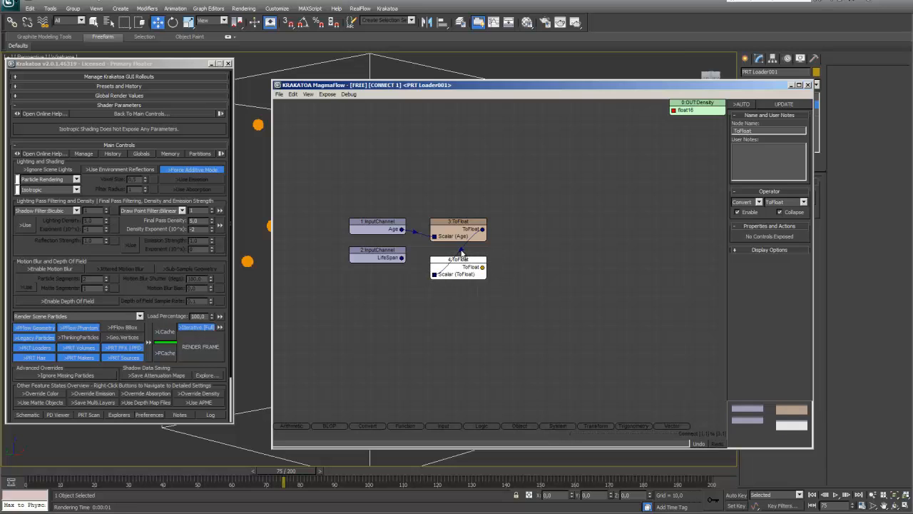
pyautogui.click(461, 254)
pyautogui.press('Delete')
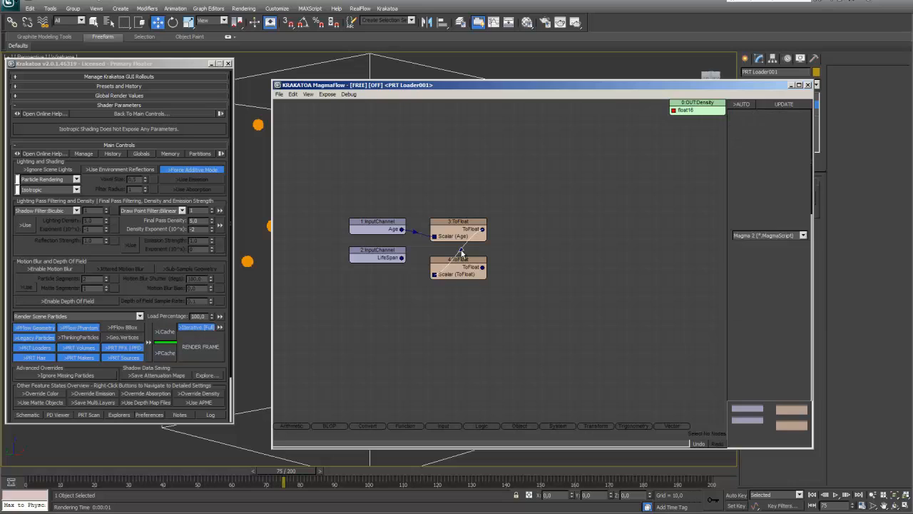
pyautogui.moveTo(402, 259); pyautogui.dragTo(433, 274)
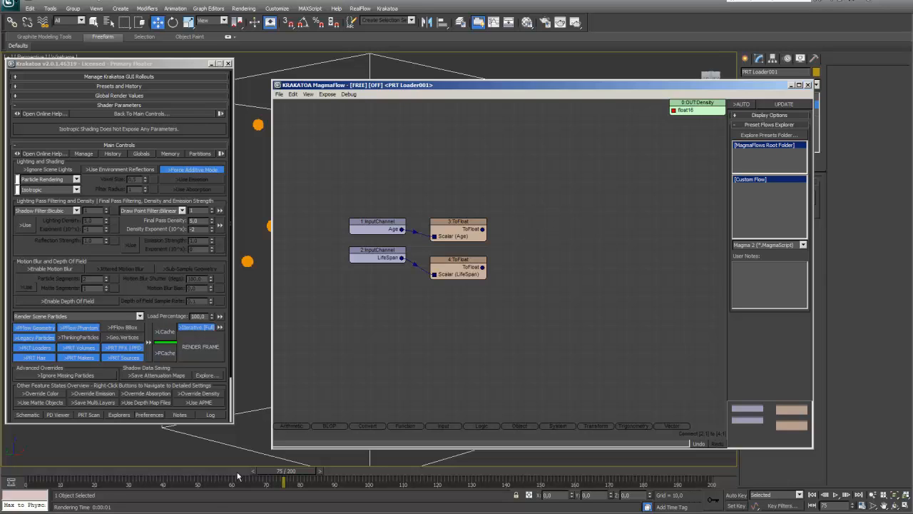
# - Add a Divide node with the Age ToFloat as its dividend and the LifeSpan ToFloat as its divisor
pyautogui.click(290, 430)
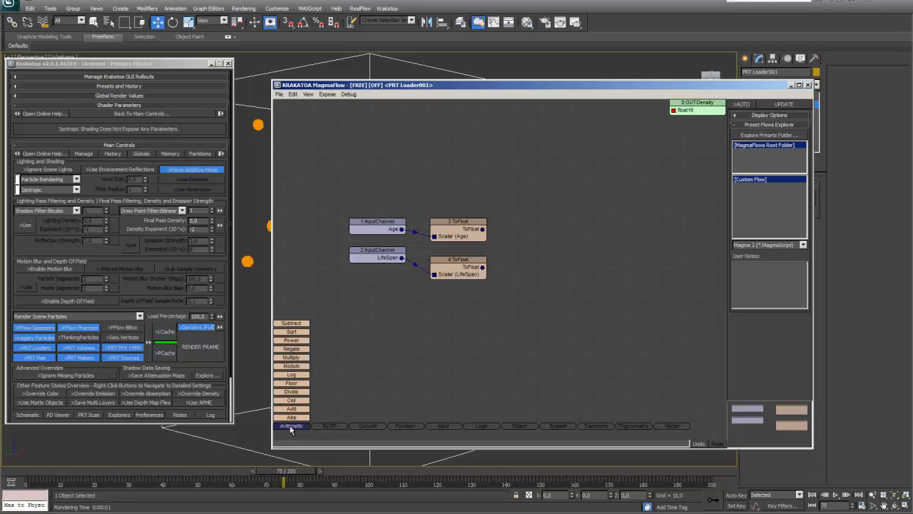
pyautogui.moveTo(291, 391); pyautogui.dragTo(531, 240)
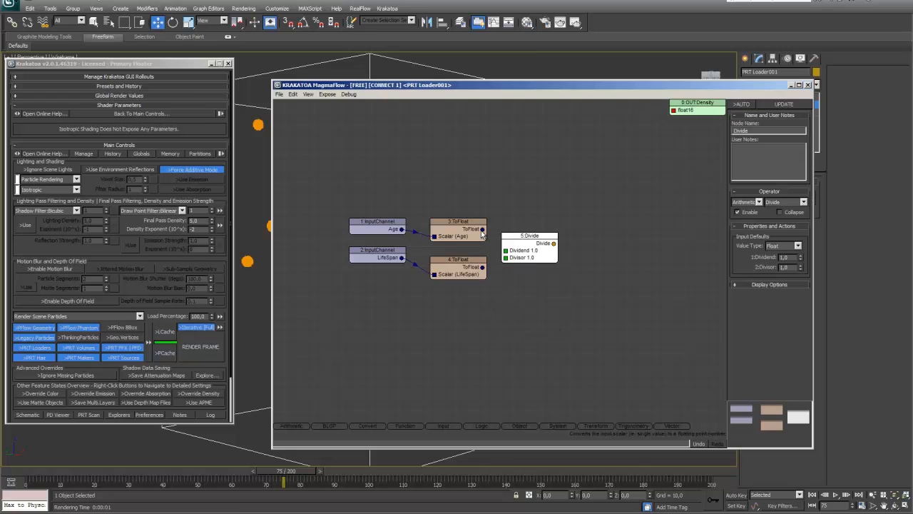
pyautogui.moveTo(482, 231); pyautogui.dragTo(506, 257)
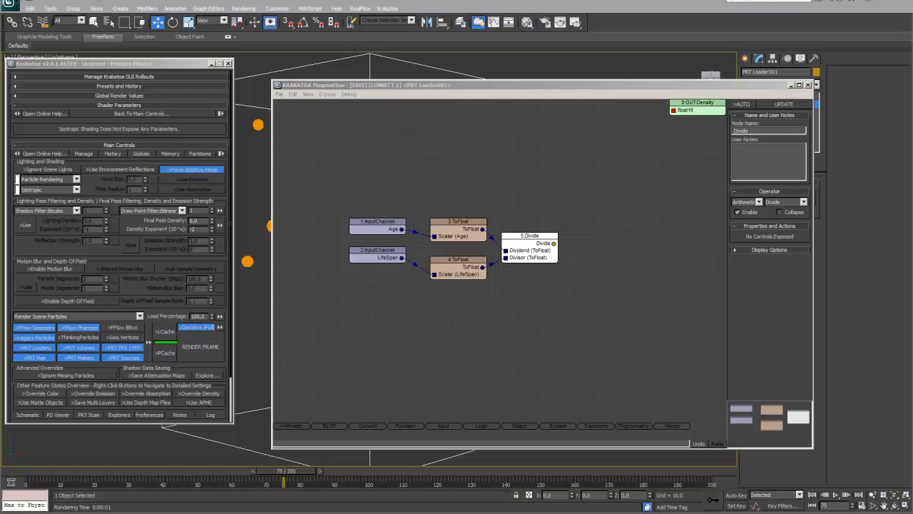
# - Add a Subtract node feeding the Density output, and move the Divide result from its left value to its right value
pyautogui.click(291, 426)
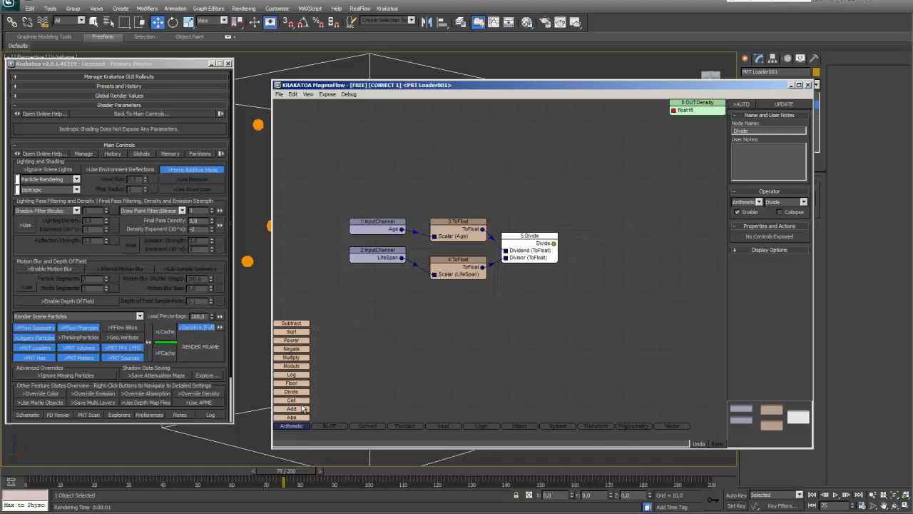
pyautogui.moveTo(298, 323); pyautogui.dragTo(619, 187)
pyautogui.moveTo(620, 243); pyautogui.dragTo(674, 112)
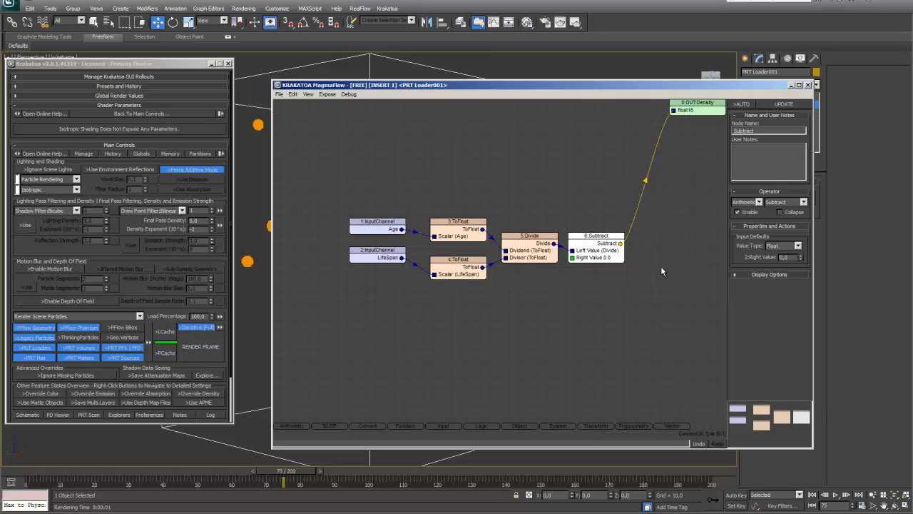
pyautogui.click(563, 247)
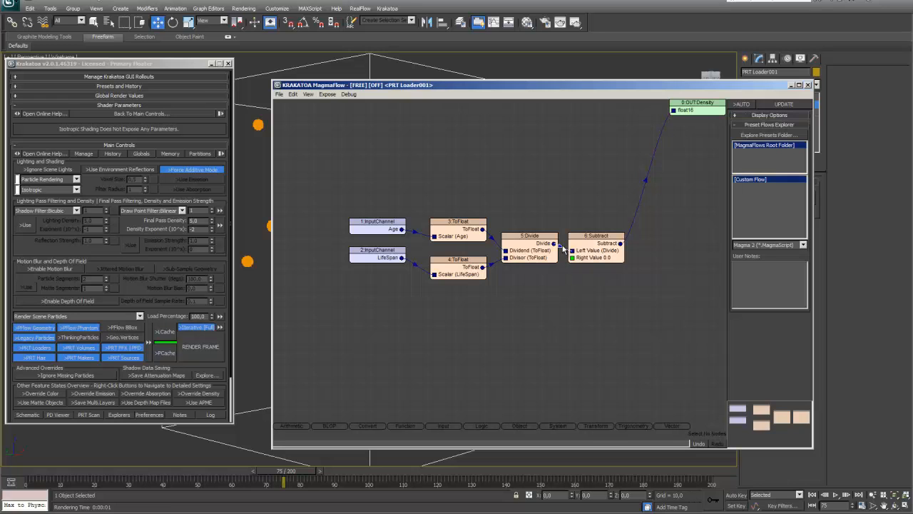
pyautogui.press('Delete')
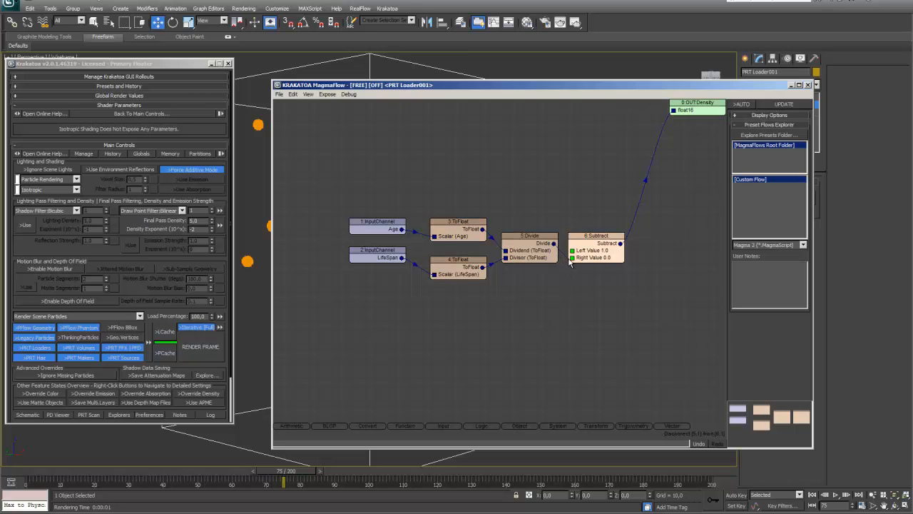
pyautogui.moveTo(572, 261); pyautogui.dragTo(573, 259)
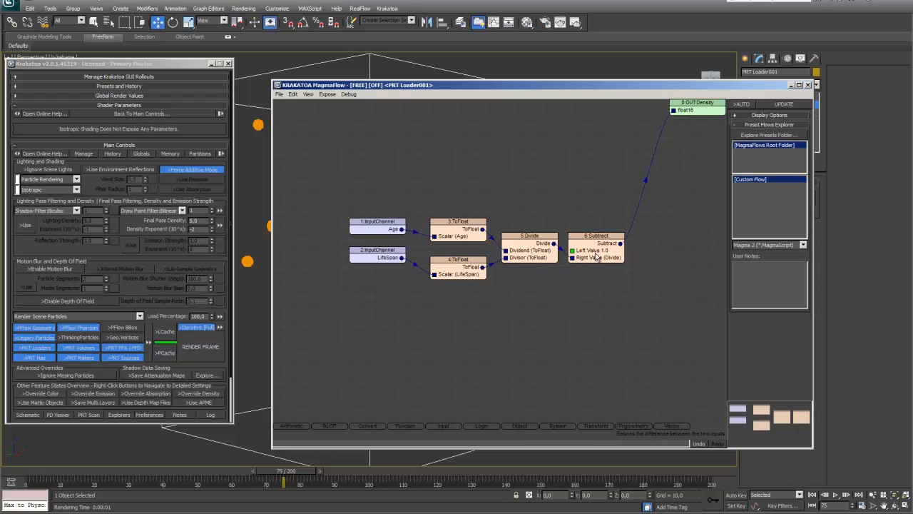
pyautogui.click(593, 249)
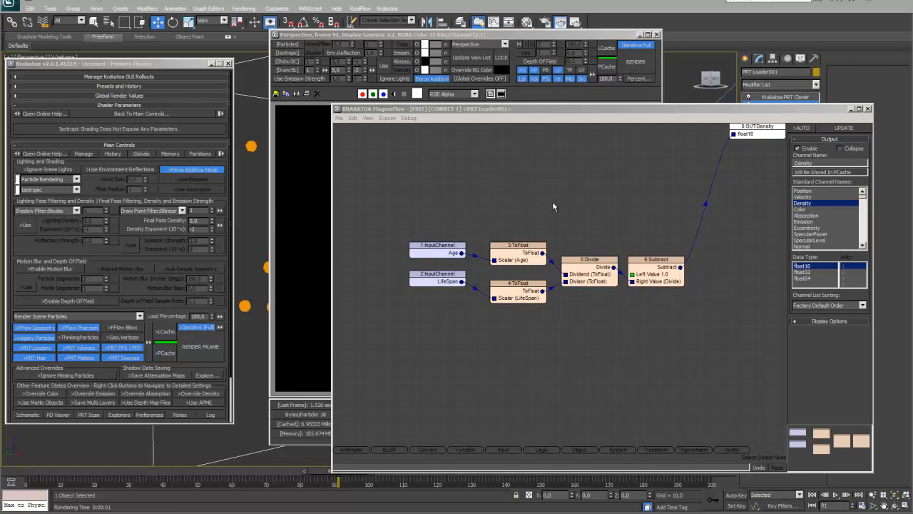
# - Disable the Density output node and render frame 91 for comparison
pyautogui.click(771, 133)
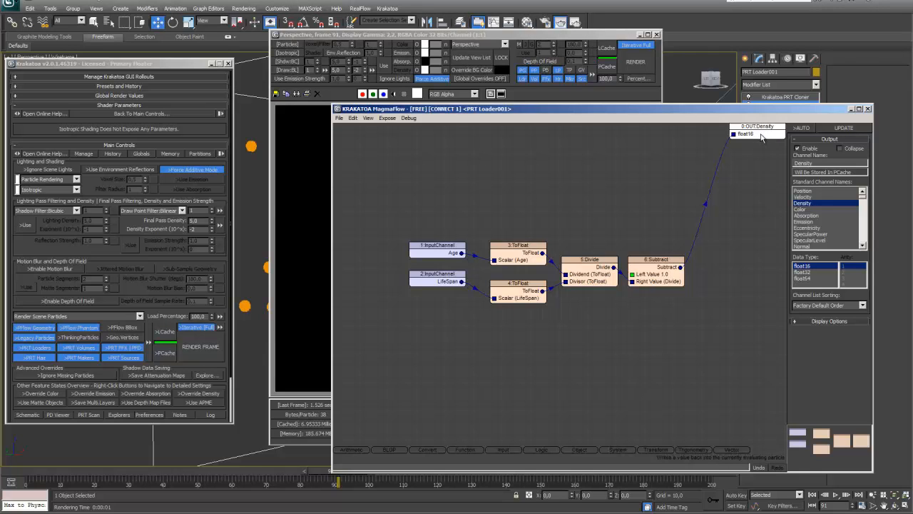
pyautogui.click(797, 149)
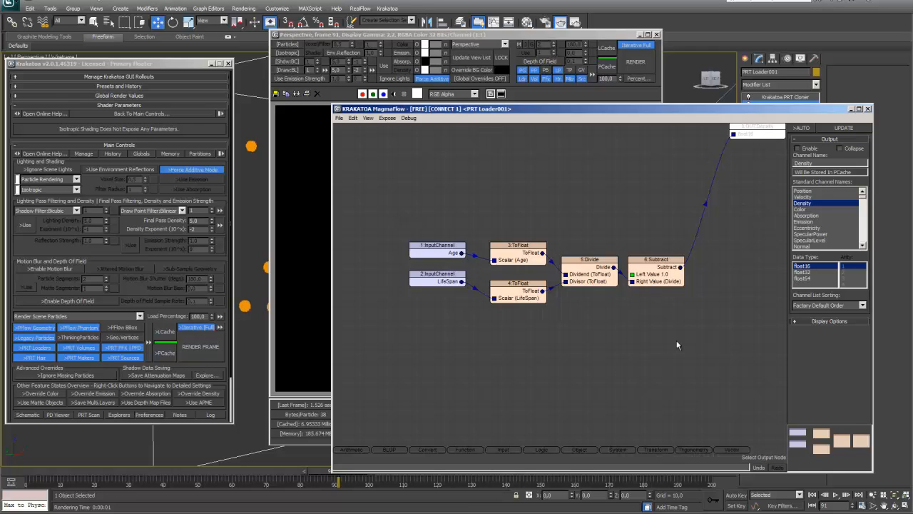
pyautogui.click(312, 179)
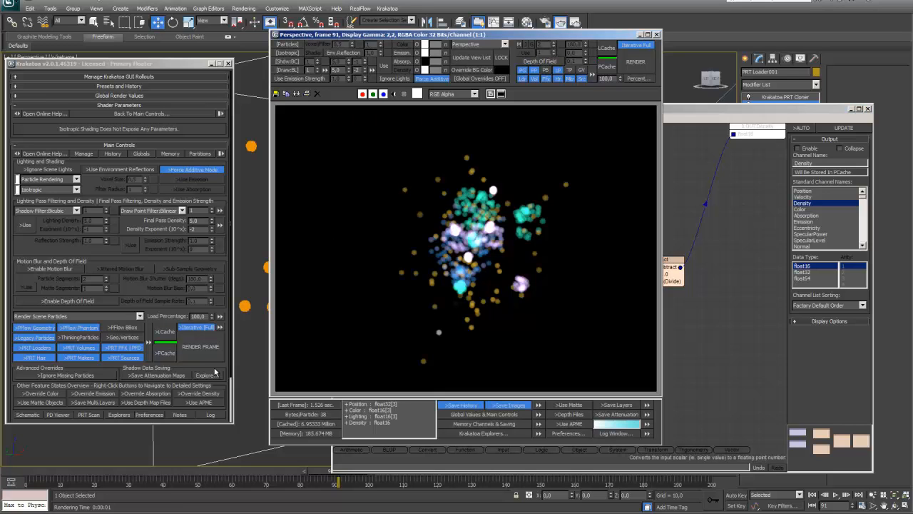
pyautogui.click(205, 348)
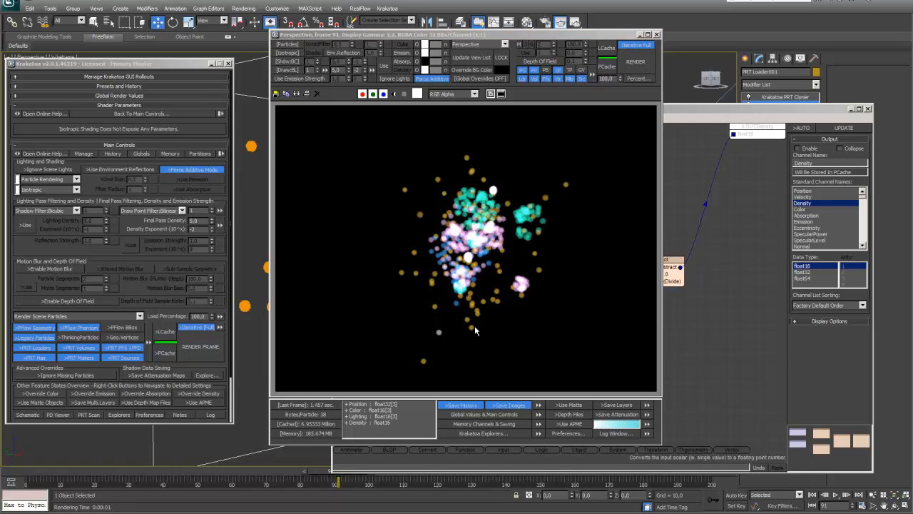
# - Re-enable the Density output node and render frame 91 again
pyautogui.click(721, 116)
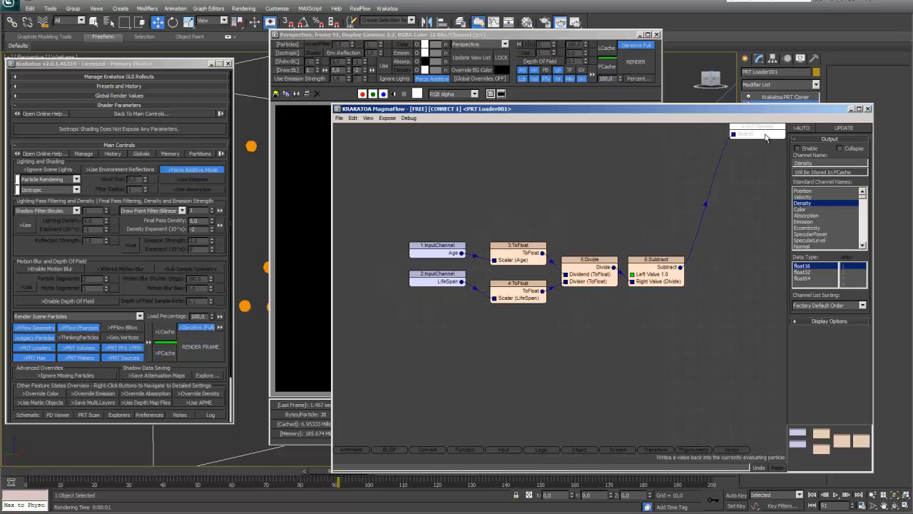
pyautogui.click(797, 147)
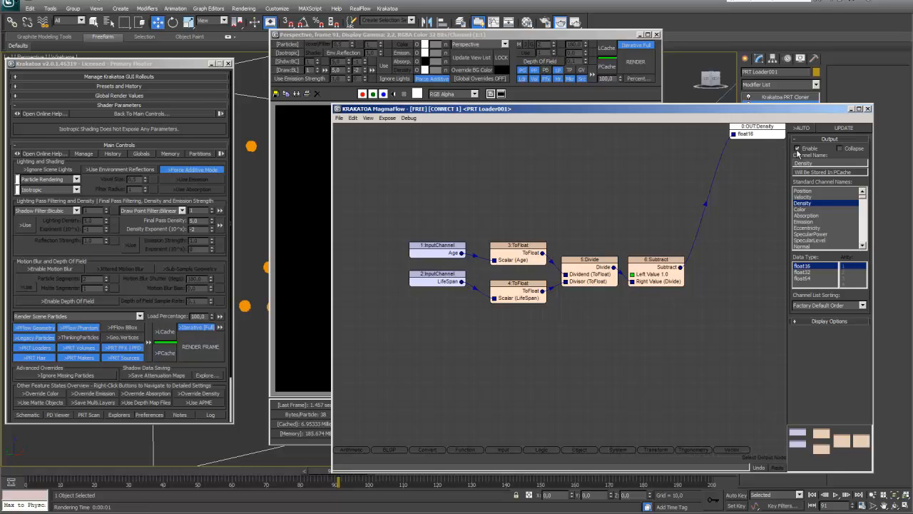
pyautogui.click(306, 194)
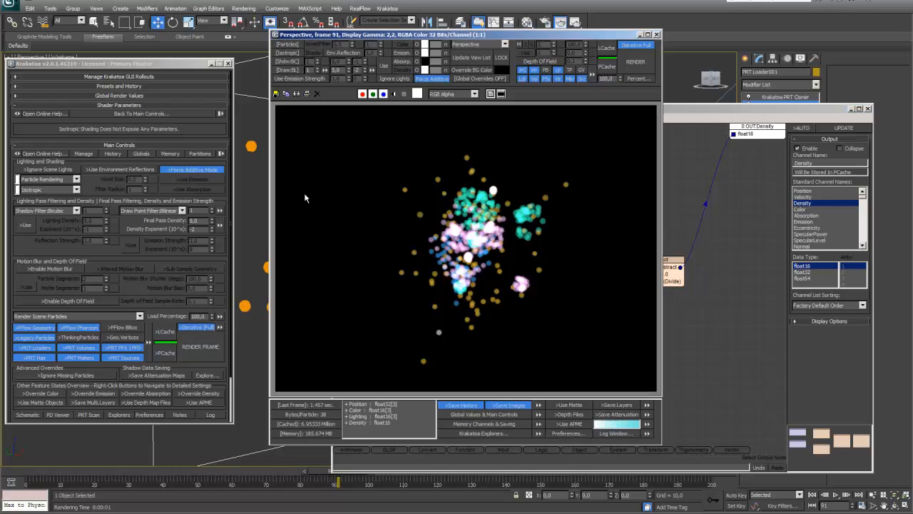
pyautogui.click(201, 347)
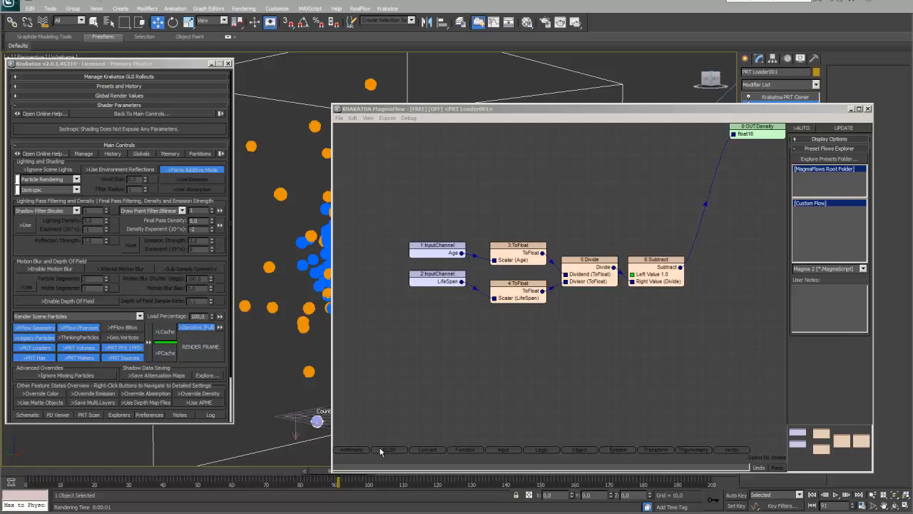
# - Add an InputValue node below the existing nodes and set its value type to Vector
pyautogui.click(501, 450)
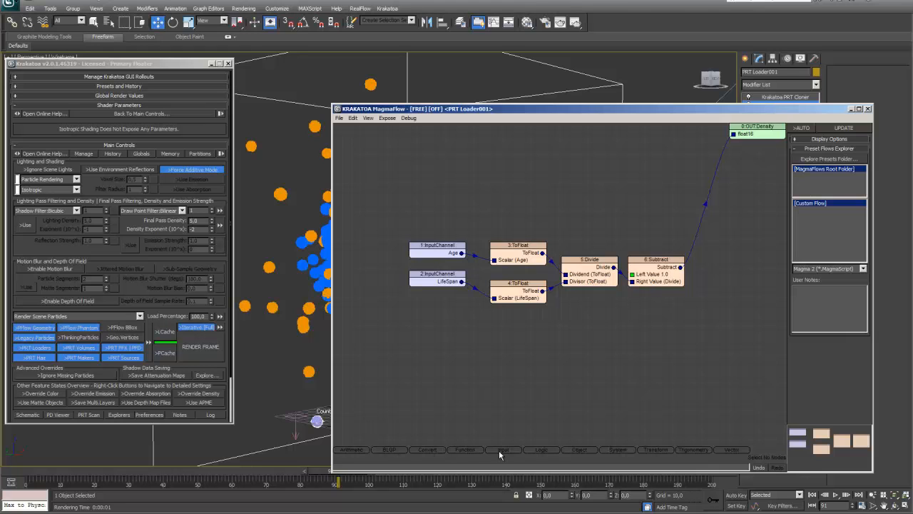
pyautogui.moveTo(501, 393); pyautogui.dragTo(503, 356)
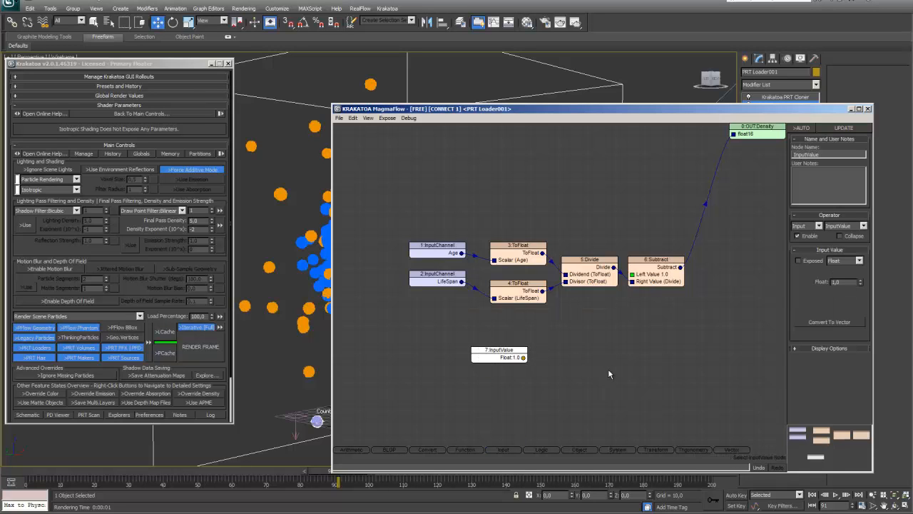
pyautogui.click(863, 225)
pyautogui.click(863, 225)
pyautogui.click(859, 260)
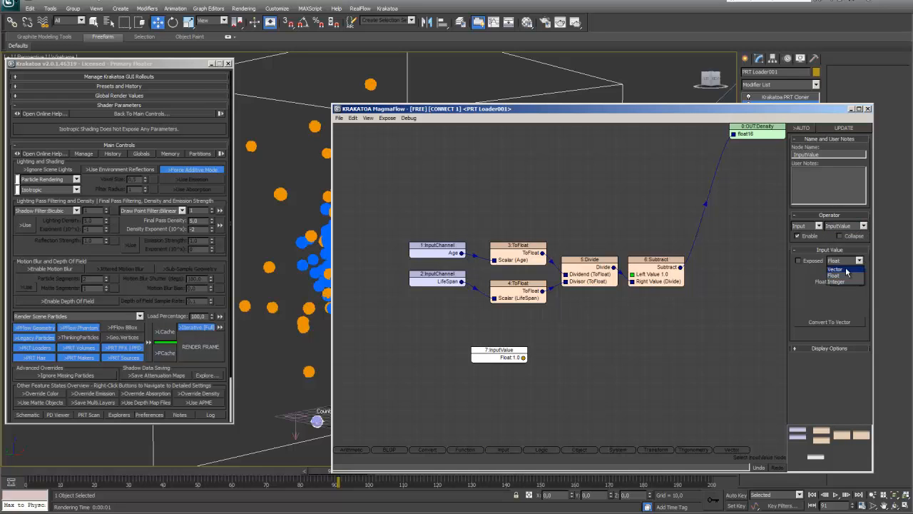
pyautogui.click(836, 269)
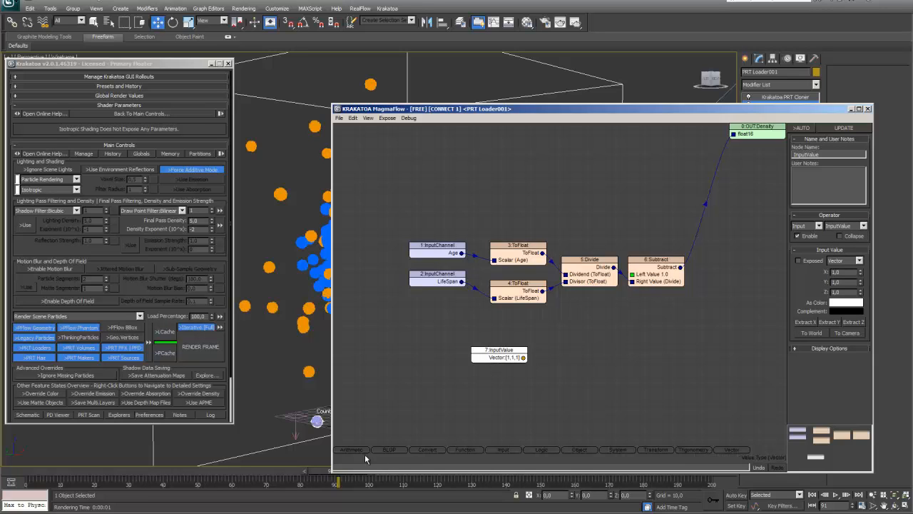
# - Multiply the vector InputValue by the Divide result in a Multiply node and connect it to a new Scale output node
pyautogui.moveTo(359, 454); pyautogui.dragTo(643, 344)
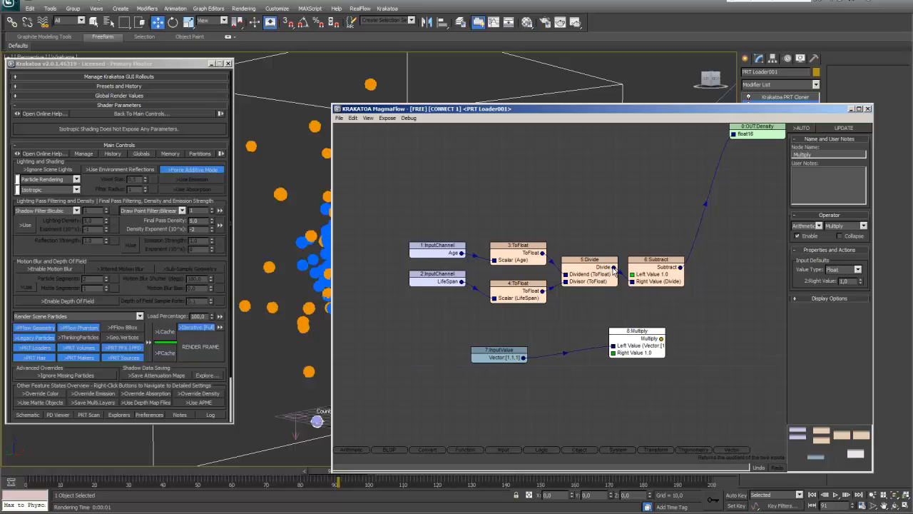
pyautogui.moveTo(613, 268); pyautogui.dragTo(661, 340)
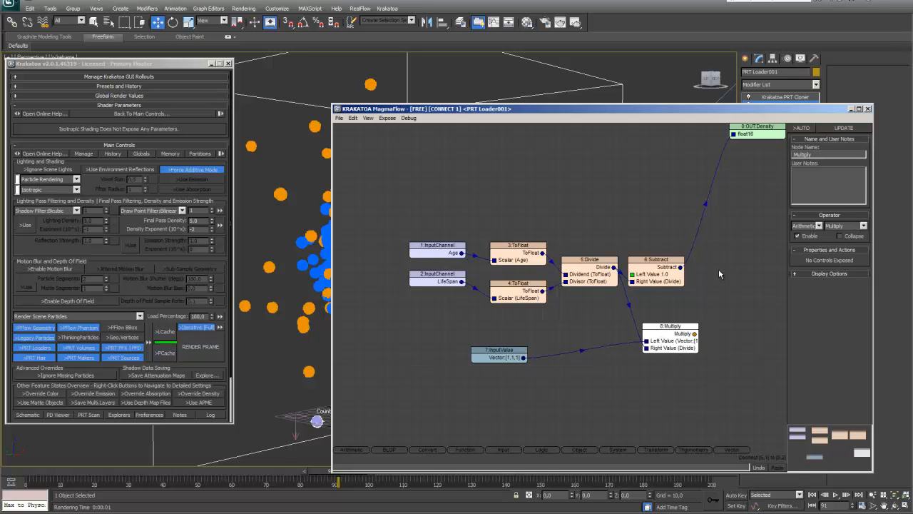
pyautogui.rightClick(711, 241)
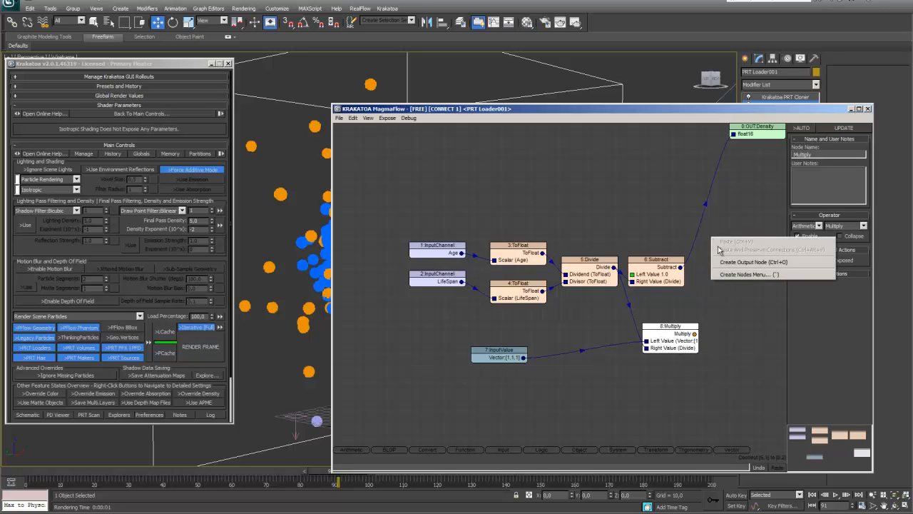
pyautogui.click(727, 265)
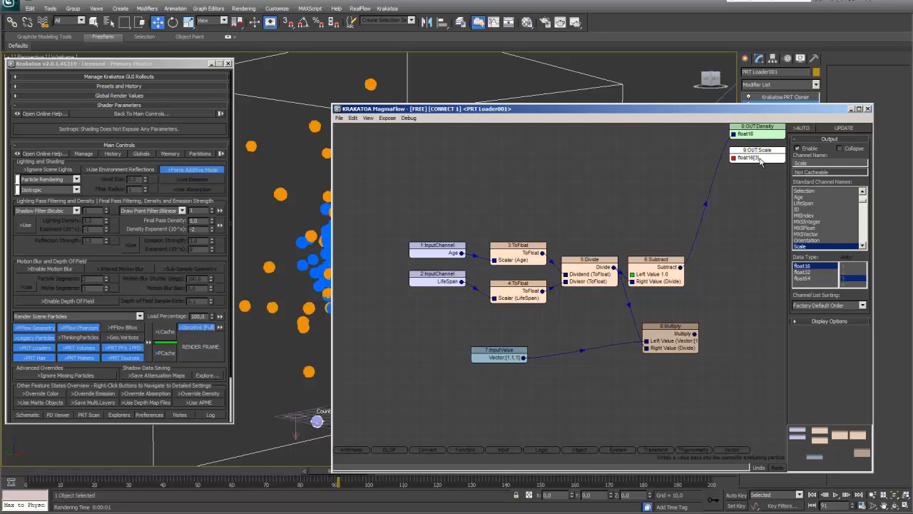
pyautogui.moveTo(696, 334); pyautogui.dragTo(734, 158)
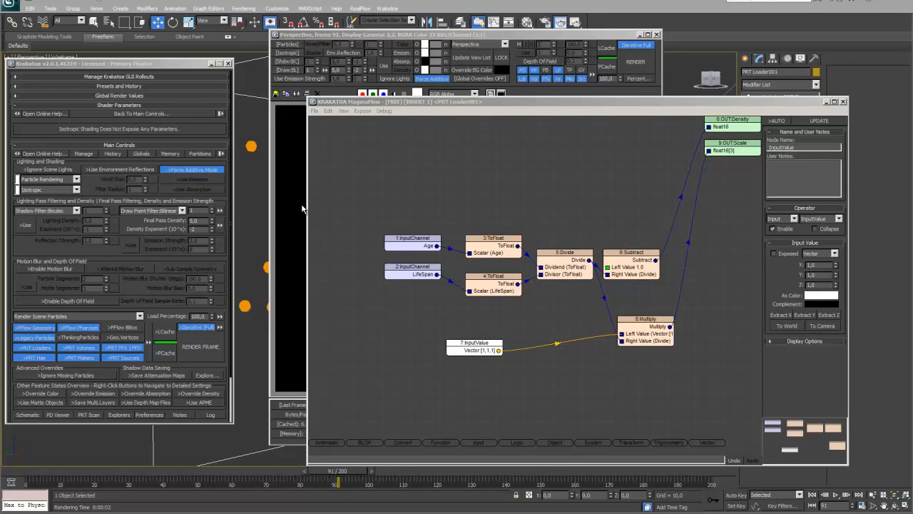
# - Render frame 91 with the Multiply result driving the Scale output
pyautogui.click(303, 208)
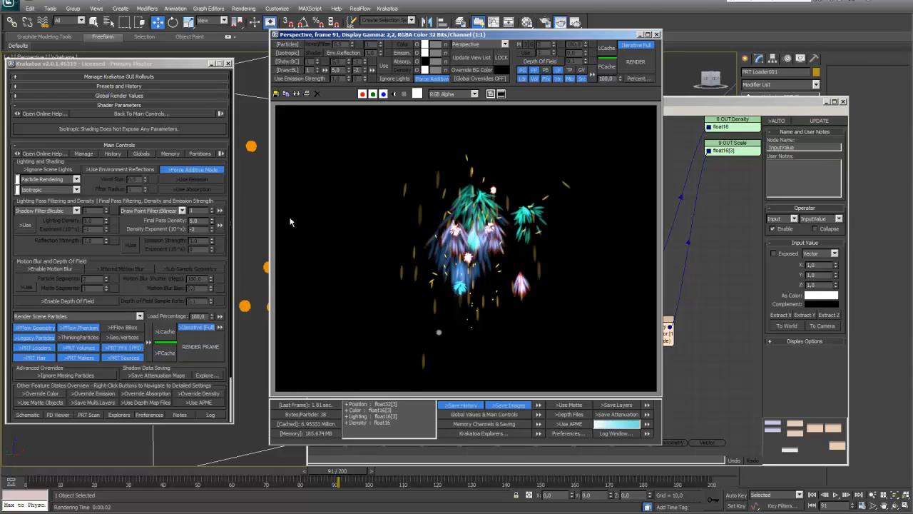
pyautogui.click(212, 355)
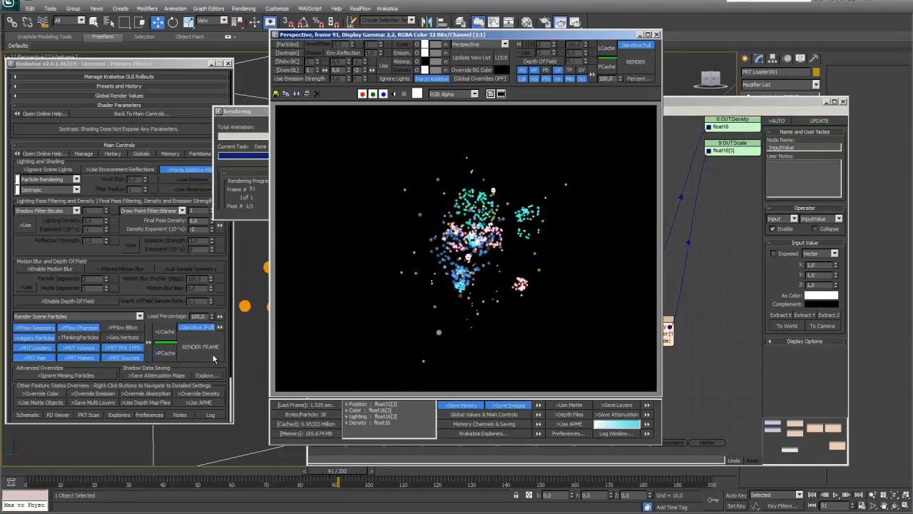
# - Set the vector InputValue feeding the Multiply node to X 6, Y 2 and Z 2 and render frame 91 again
pyautogui.click(727, 257)
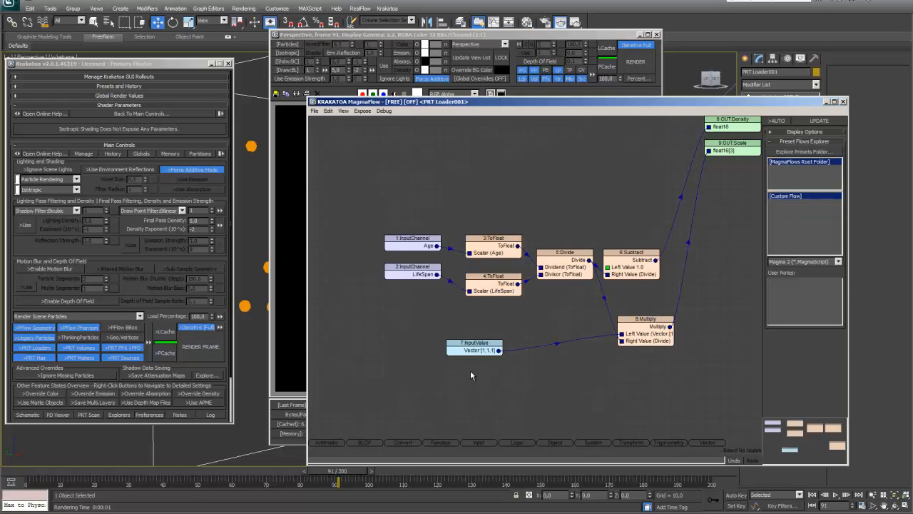
pyautogui.click(477, 350)
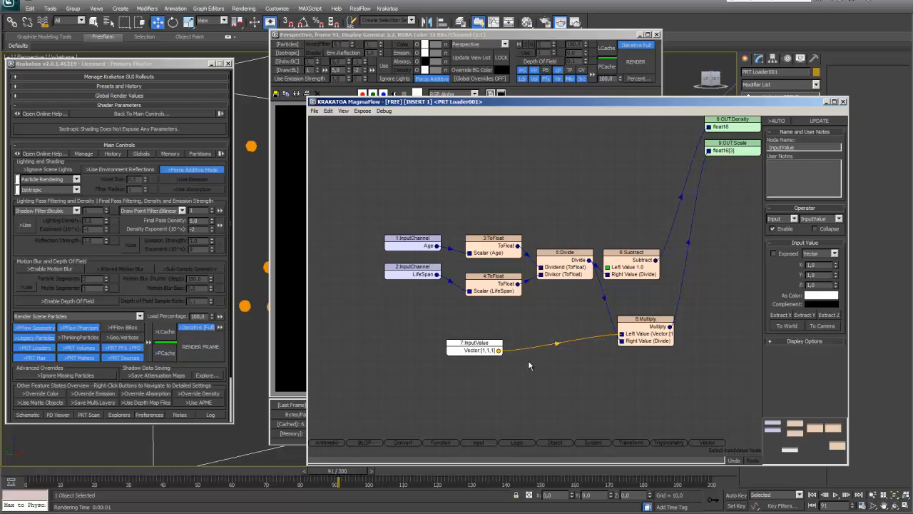
pyautogui.doubleClick(818, 265)
pyautogui.press('Return')
pyautogui.press('Tab')
pyautogui.click(306, 187)
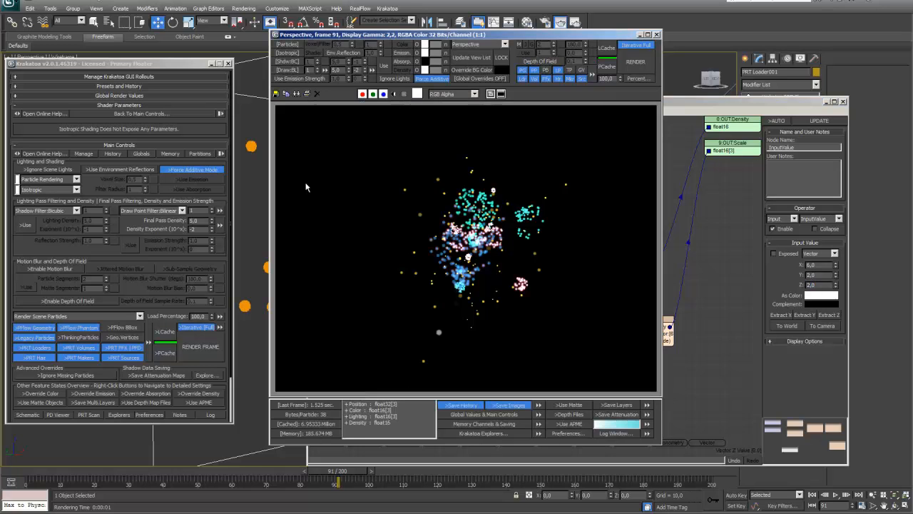
pyautogui.click(195, 349)
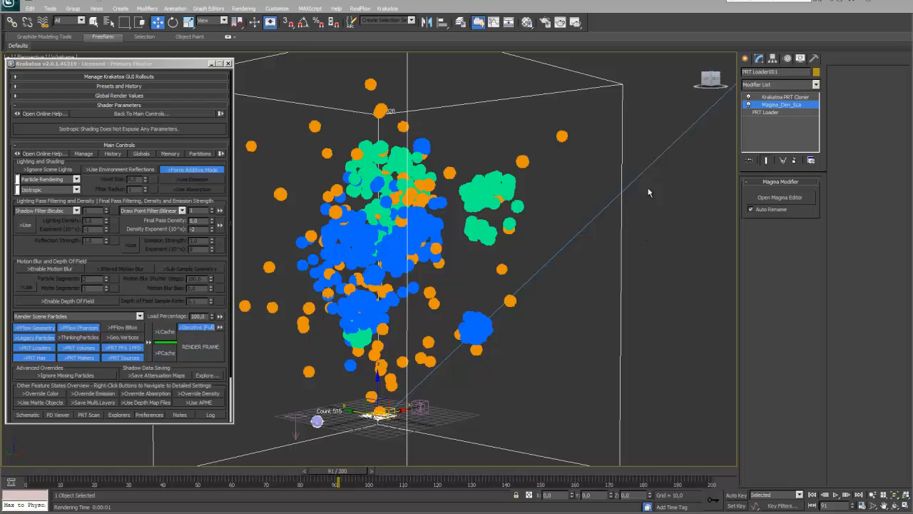
# - Set the render output size to the HDTV (video) preset at 1280 x 720 in the render setup
pyautogui.click(546, 22)
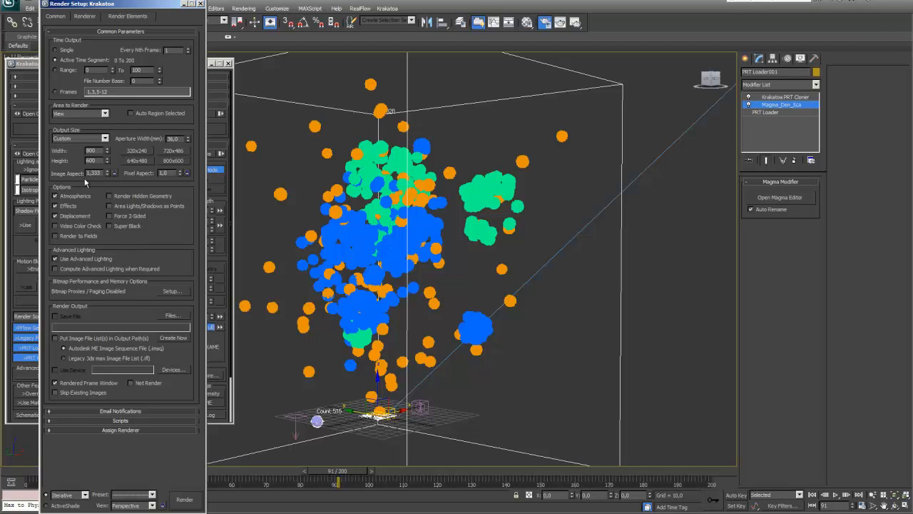
pyautogui.click(104, 138)
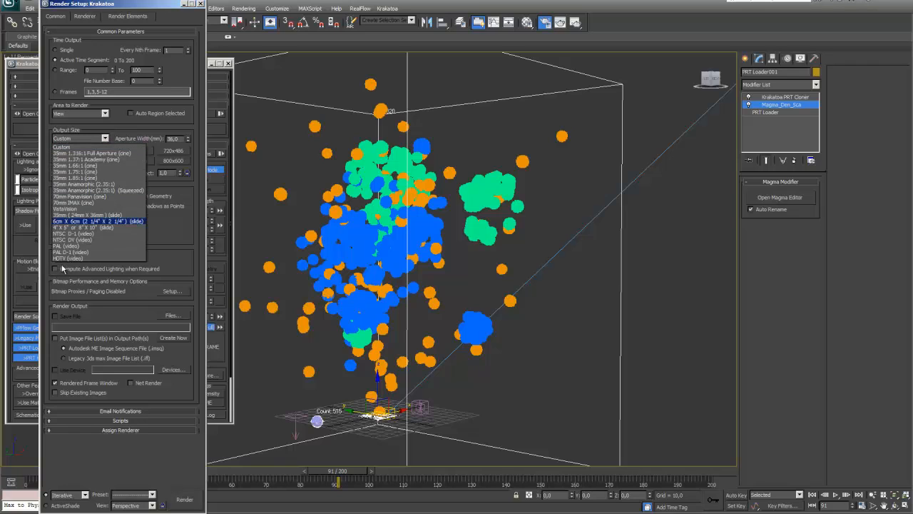
pyautogui.click(72, 260)
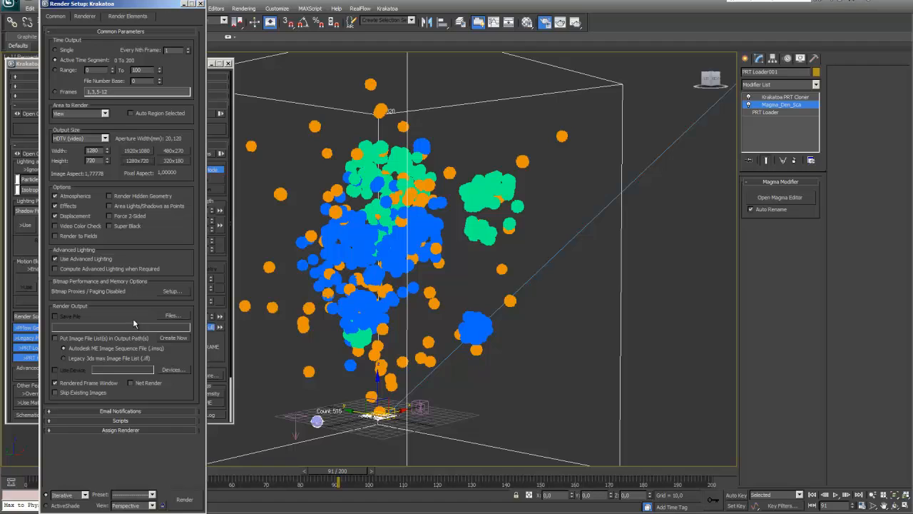
# - Save the render output as artifice.jpg in the Vidéos folder, keeping the default JPEG settings, and close the render setup
pyautogui.click(171, 314)
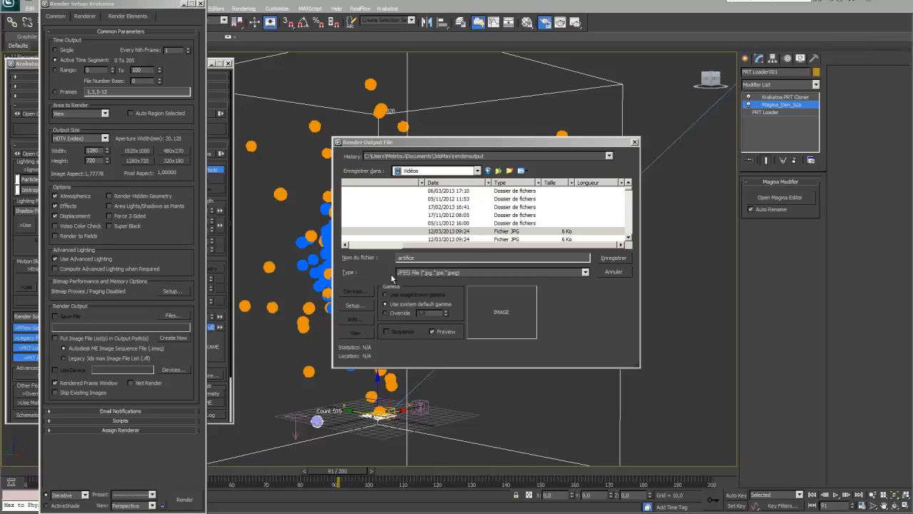
pyautogui.click(612, 258)
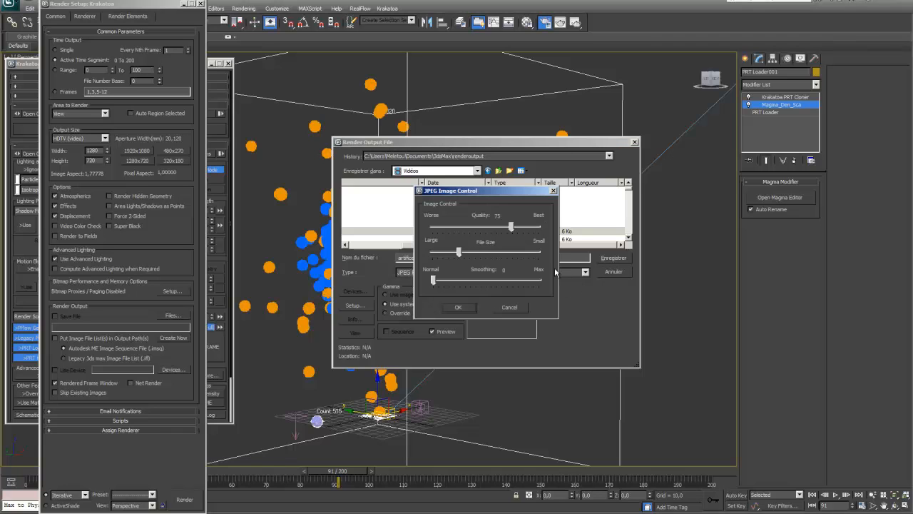
pyautogui.click(469, 308)
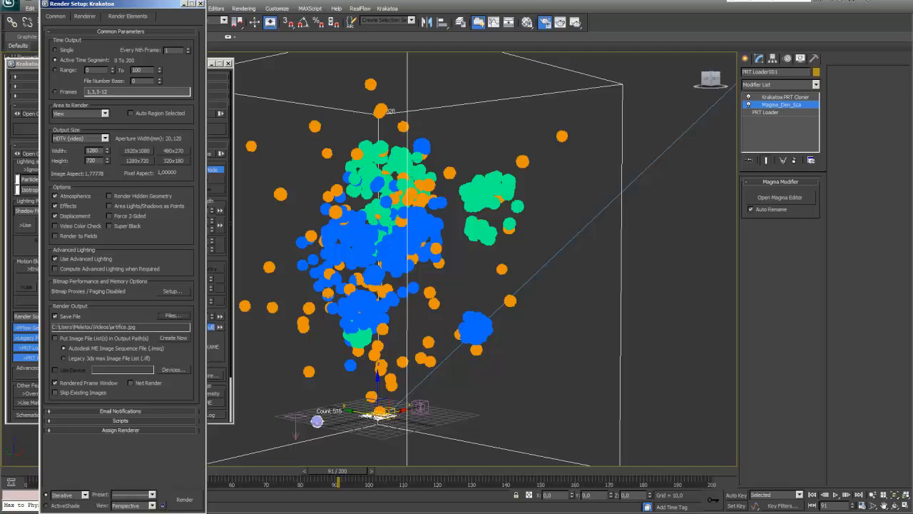
pyautogui.click(201, 4)
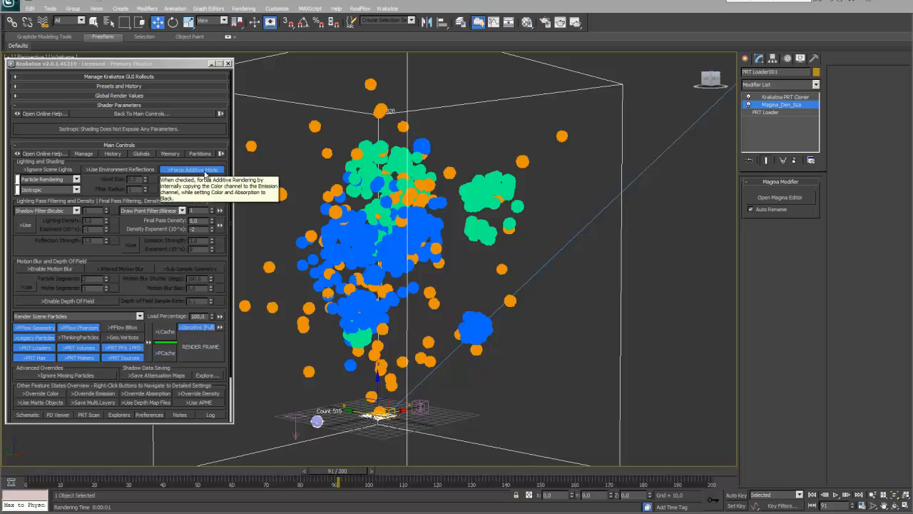
# - Deselect the PRT Loader and enable Motion Blur with Jittered Motion Blur in the Krakatoa settings
pyautogui.click(291, 167)
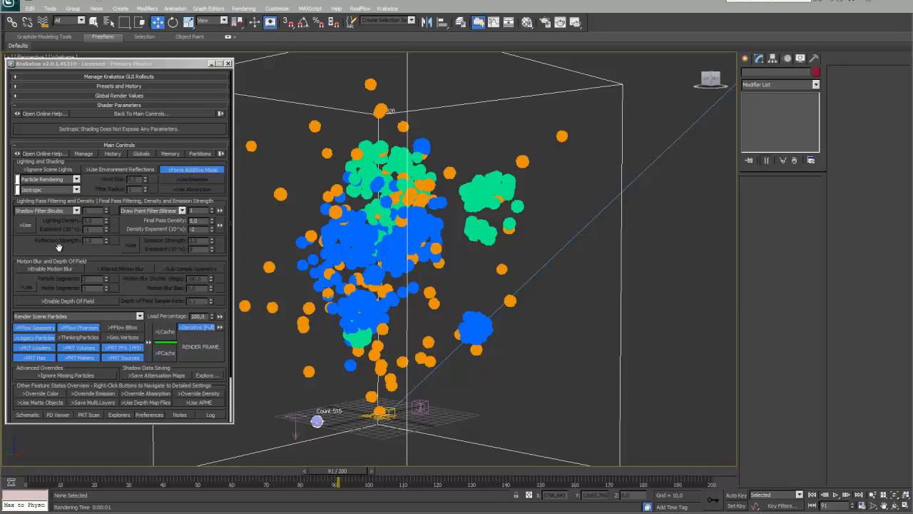
pyautogui.click(50, 269)
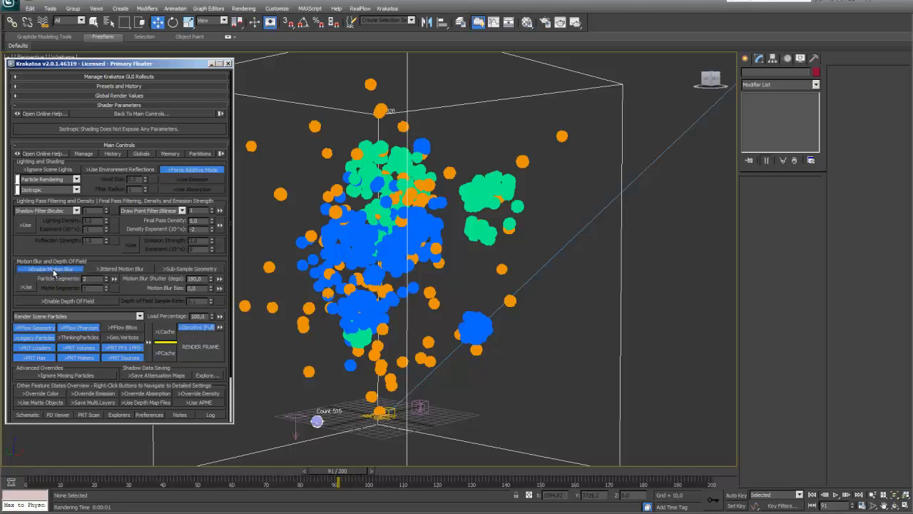
pyautogui.click(114, 271)
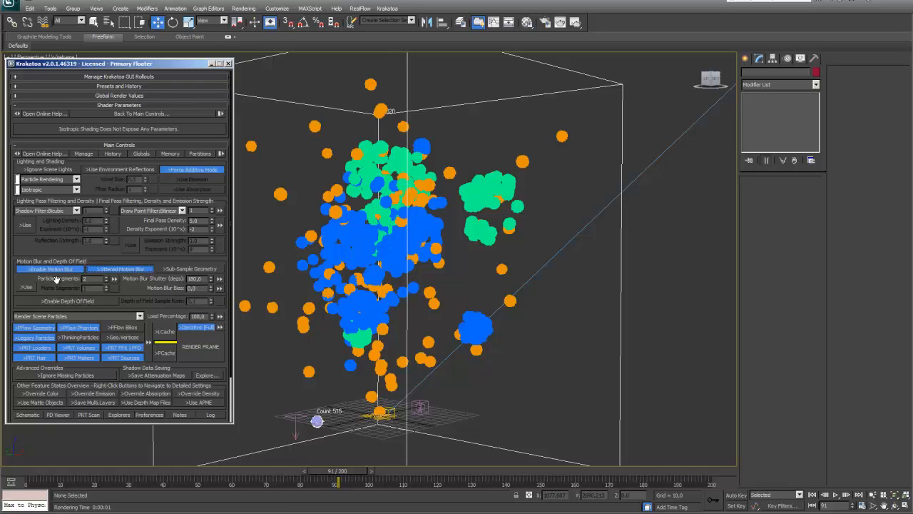
# - Turn off Krakatoa's iterative mode and render the full animation, overwriting the existing artifice image files
pyautogui.click(197, 328)
pyautogui.click(199, 346)
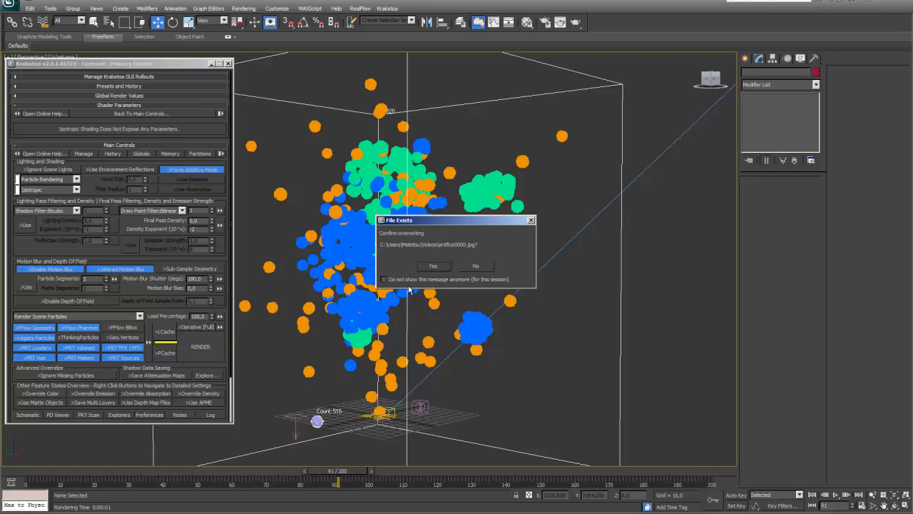
pyautogui.click(433, 266)
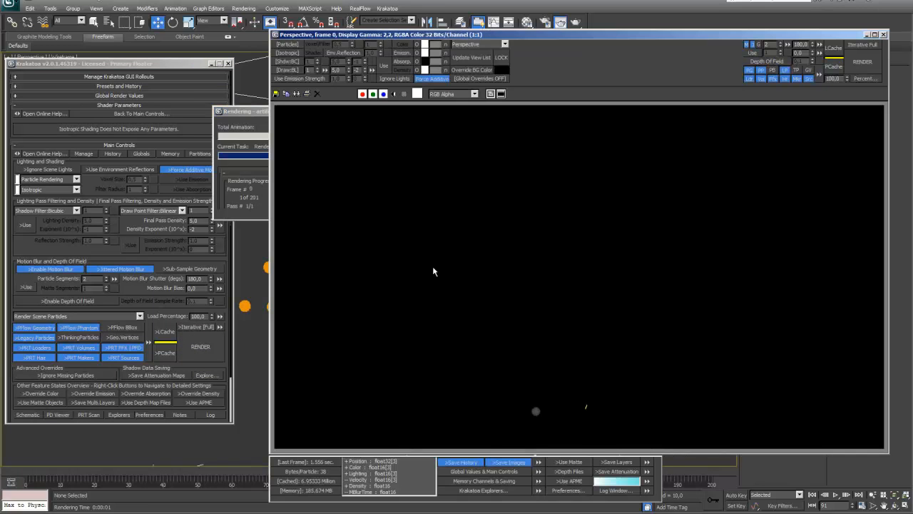